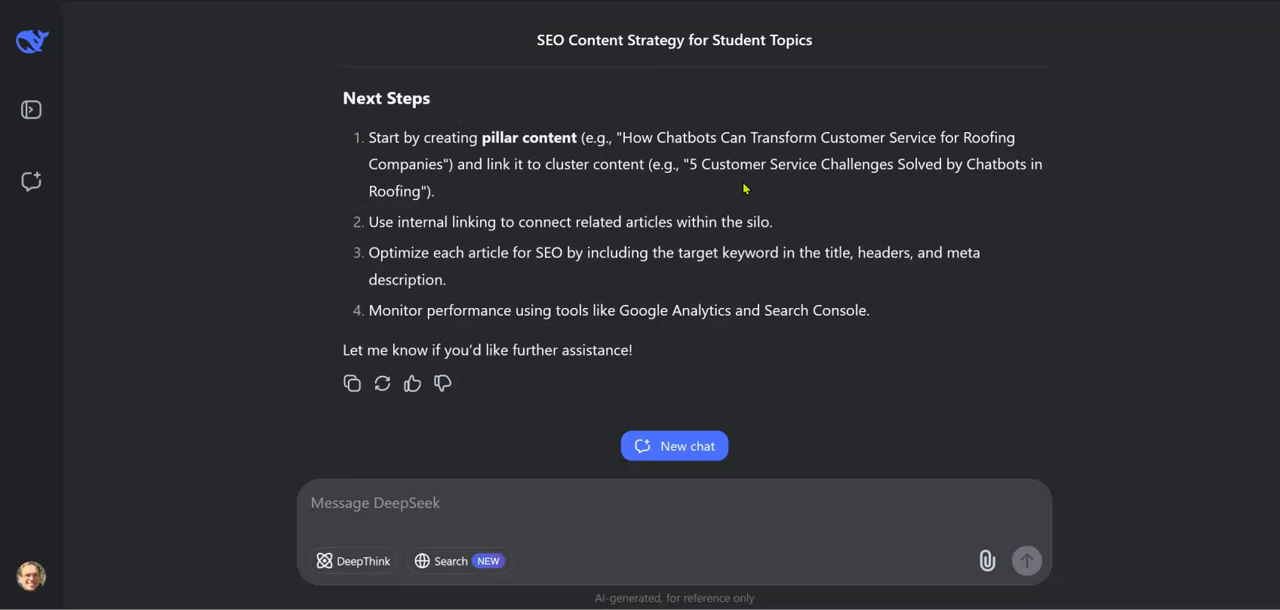
Send the chat message: please do another list for "chatbots for ecommerce"
left_click(451, 490)
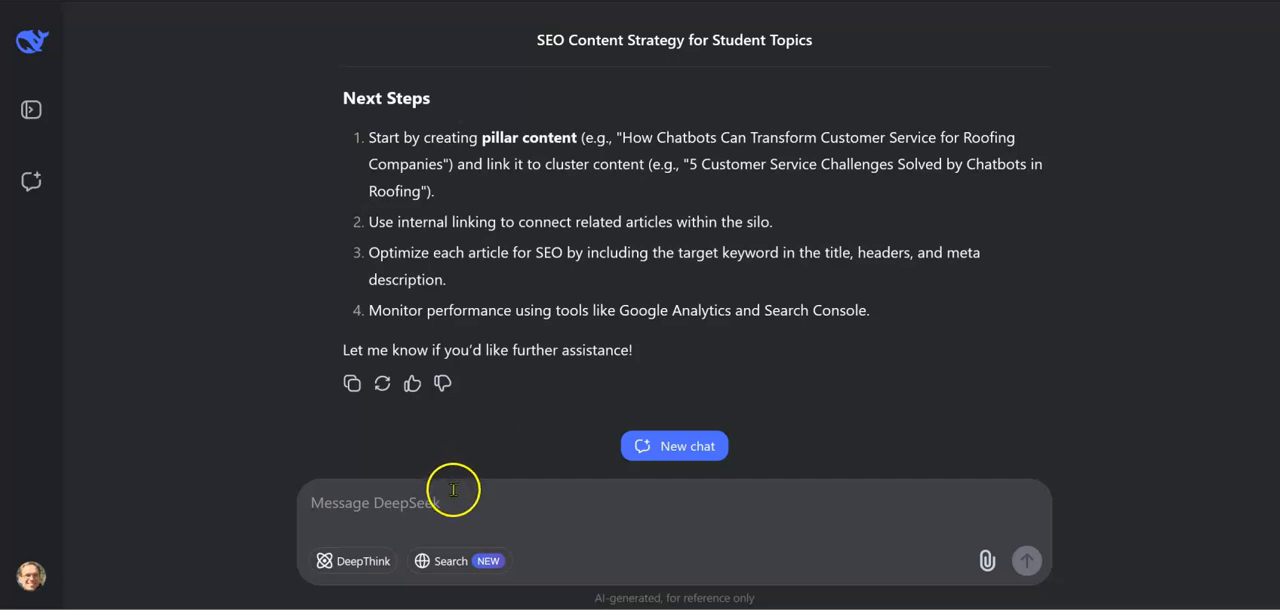
type("please do a")
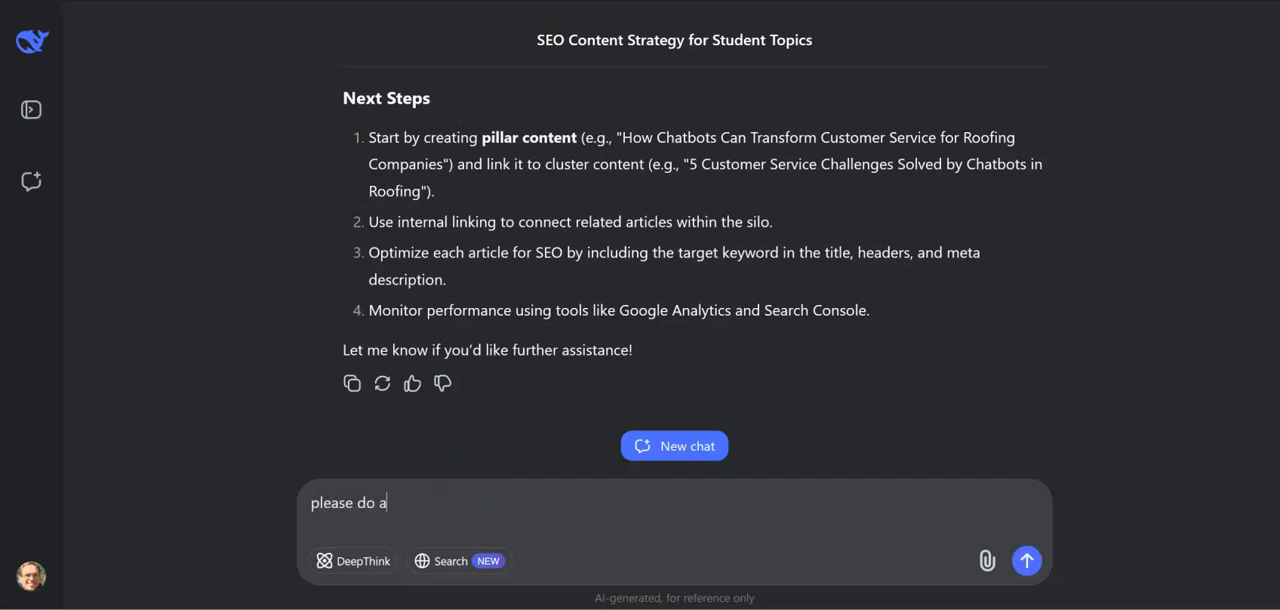
type("nother list for \"chat")
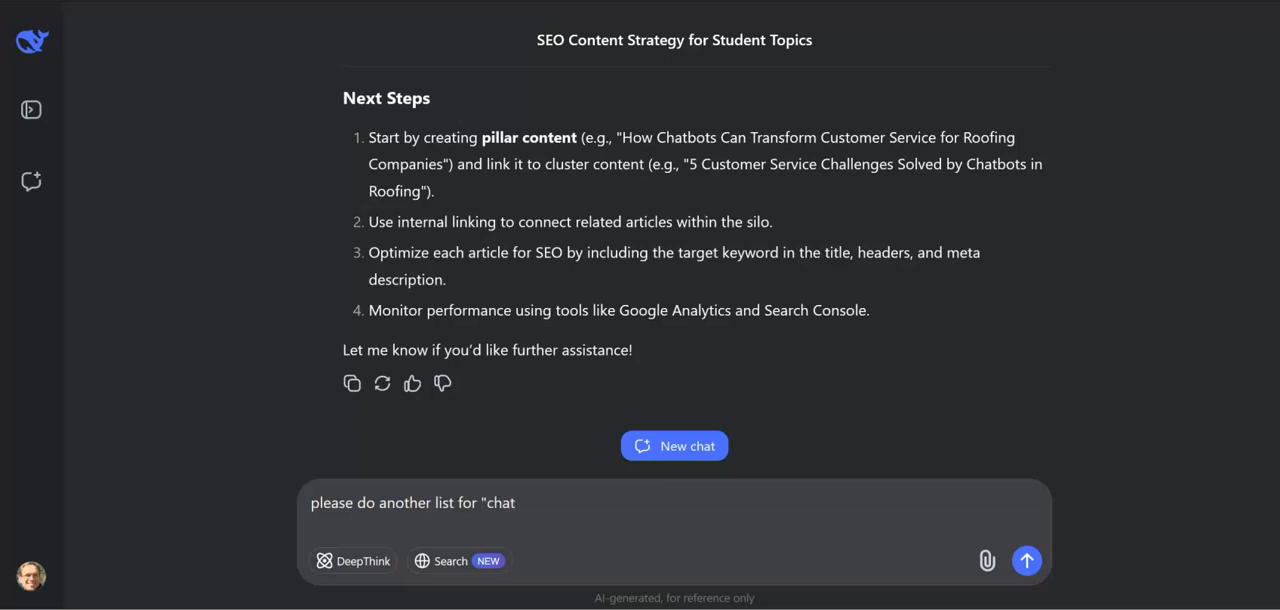
type("bots for ecommerce\"")
key("Return")
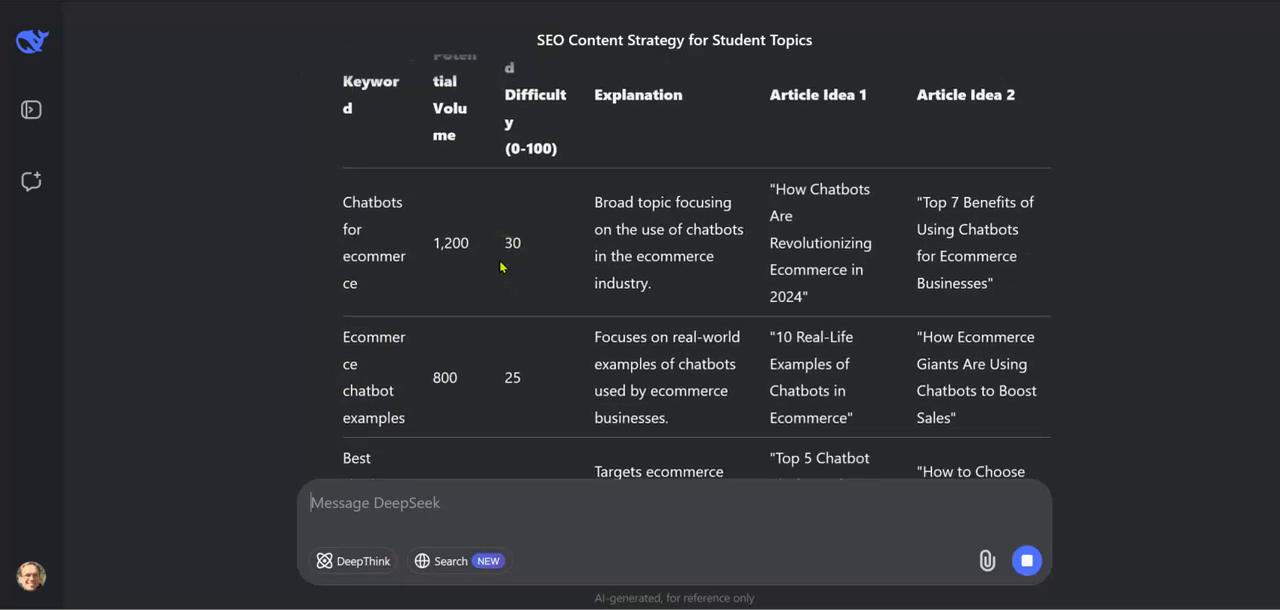
scroll(501, 265, "up", 5)
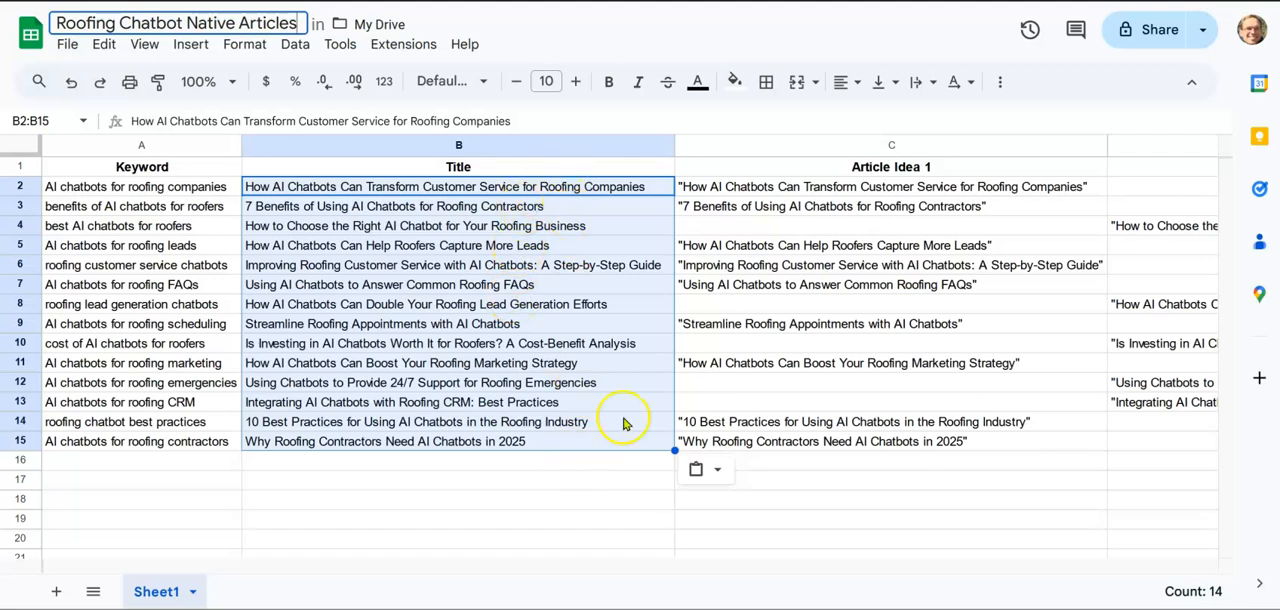
scroll(830, 360, "right", 5)
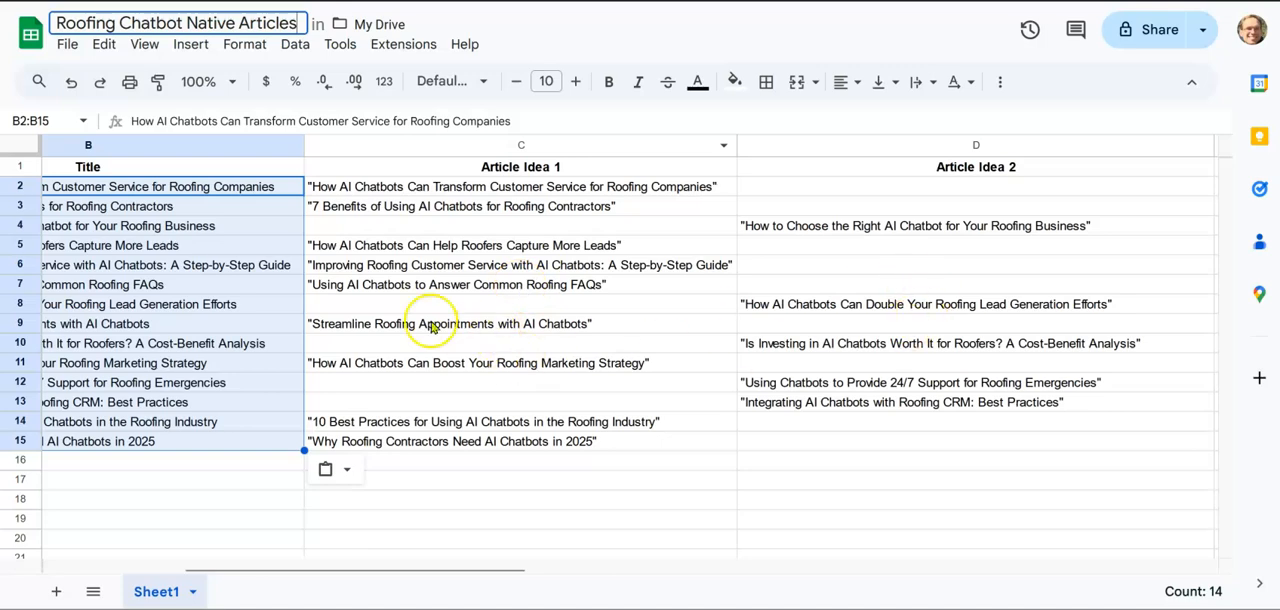
scroll(434, 330, "left", 5)
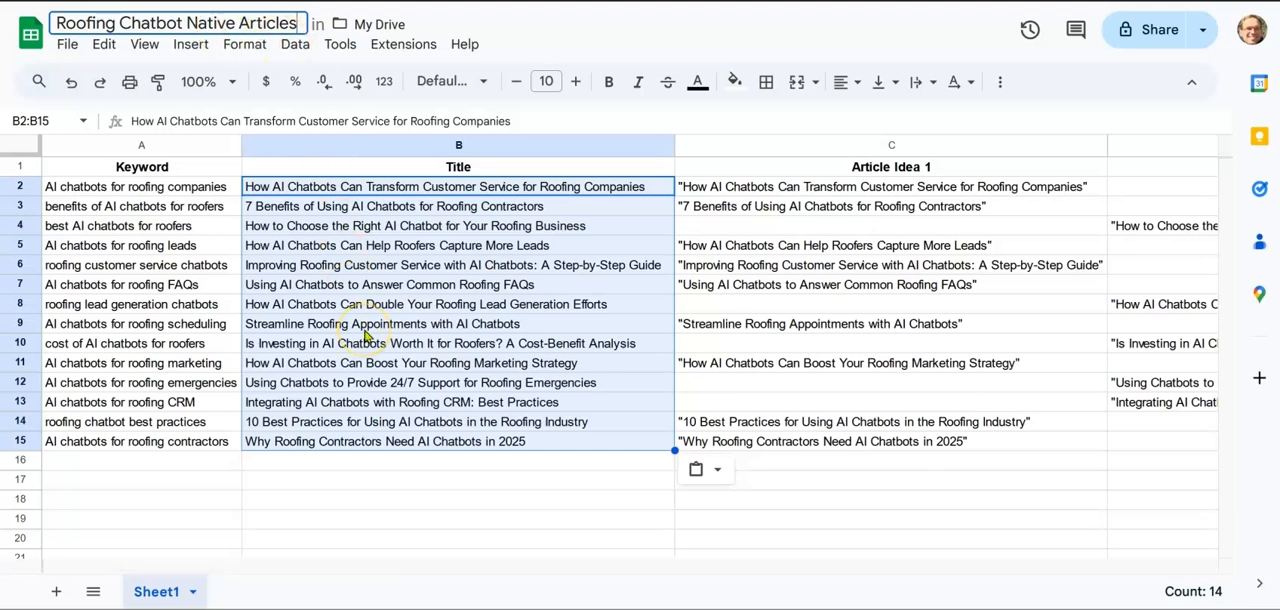
Switch to the Make scenario and add a Google Sheets Watch New Rows module as its trigger
left_click(750, 1)
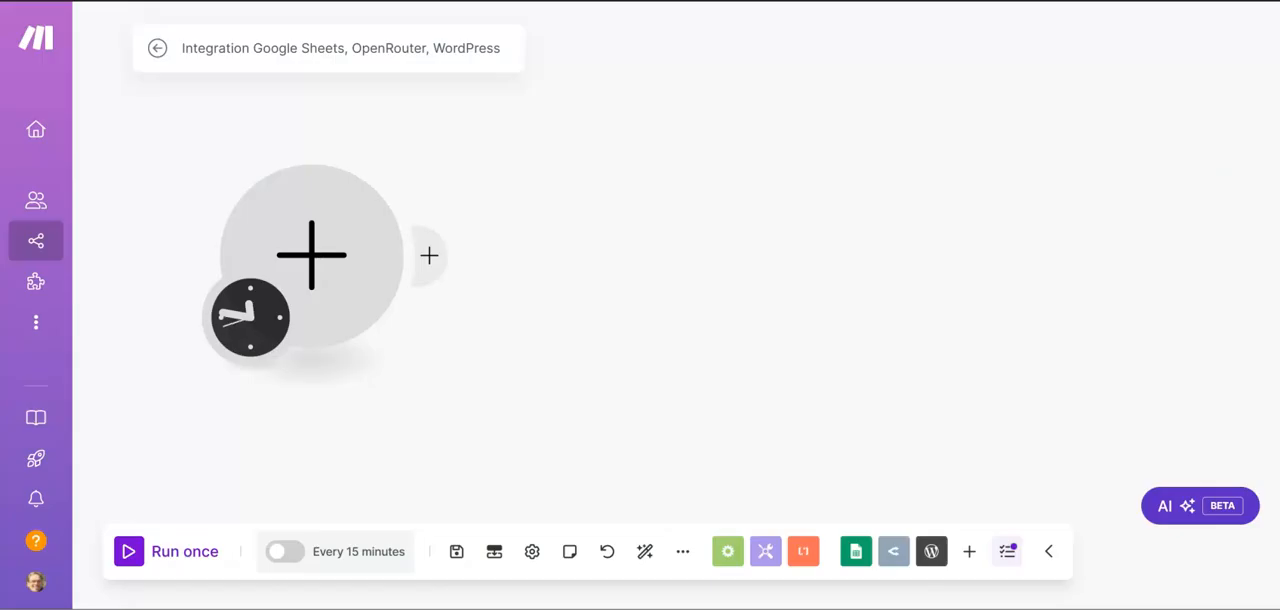
left_click(329, 260)
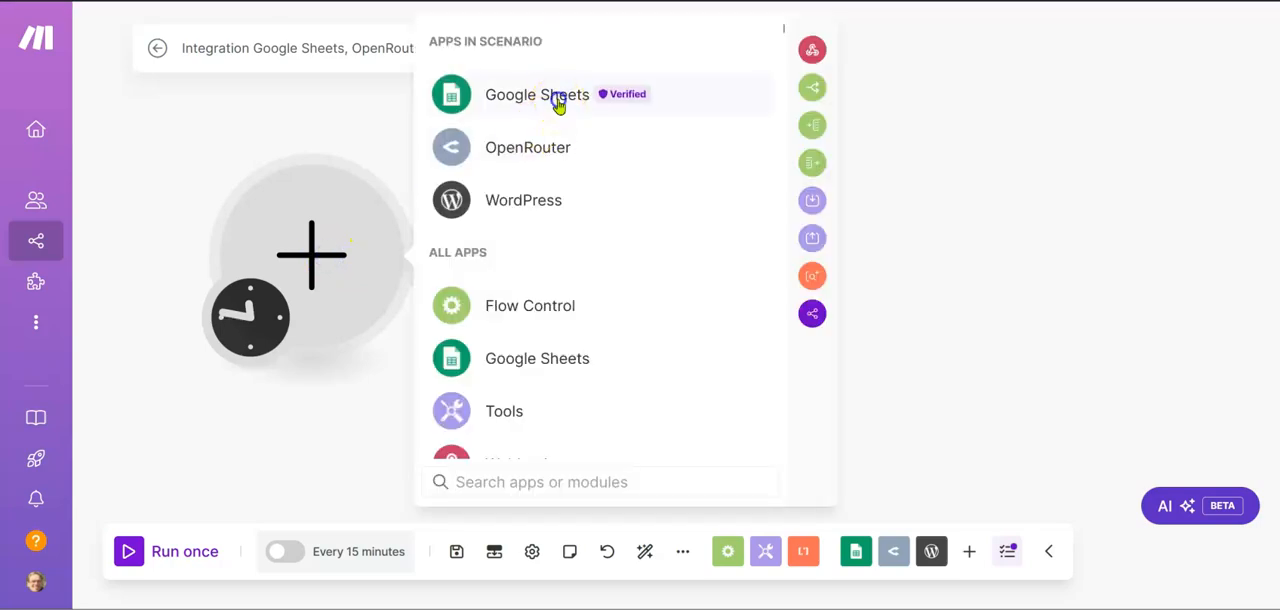
left_click(557, 102)
left_click(531, 190)
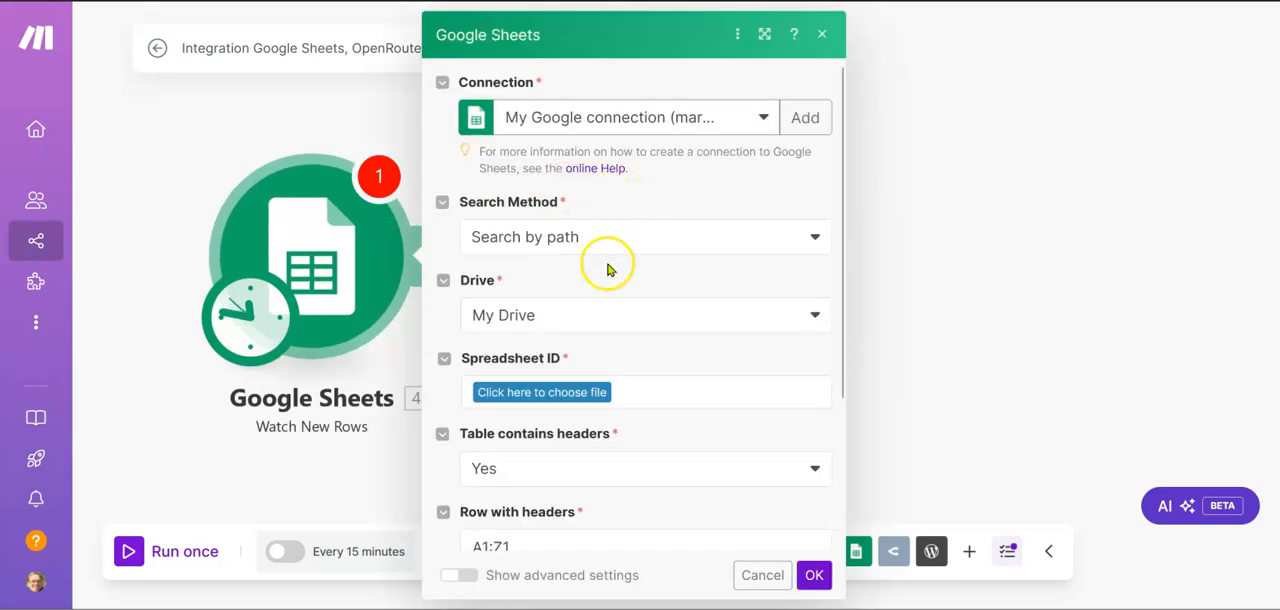
Choose the spreadsheet Roofing Chatbot Native Articles and its Sheet1 as the source for the watched rows
left_click(563, 396)
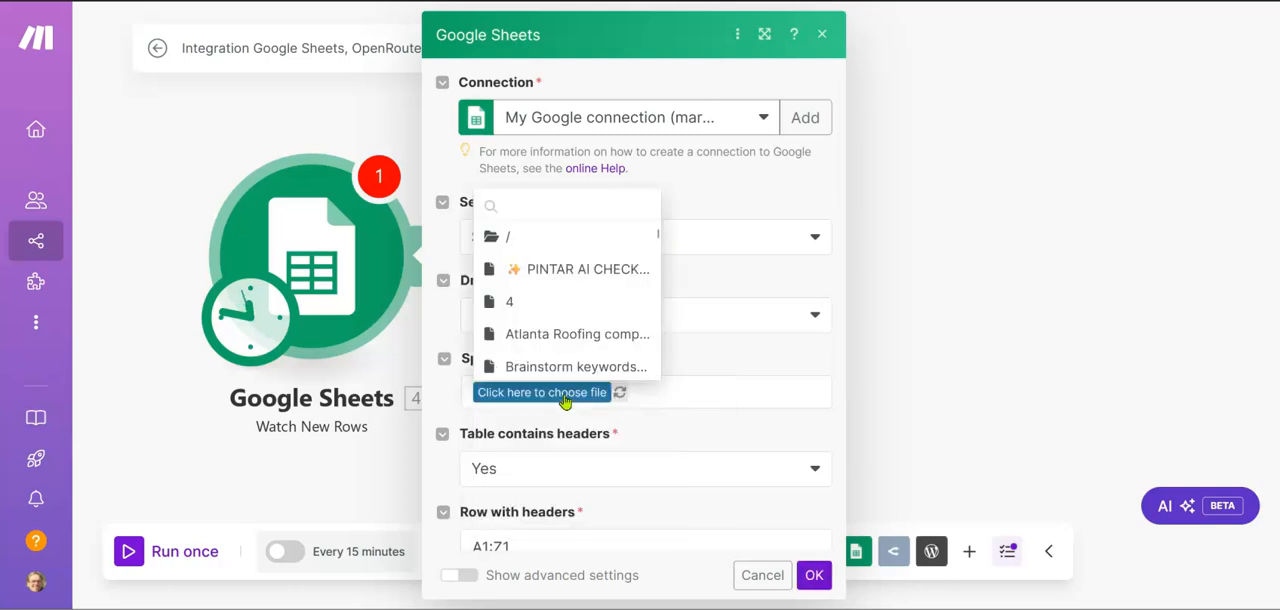
left_click(517, 203)
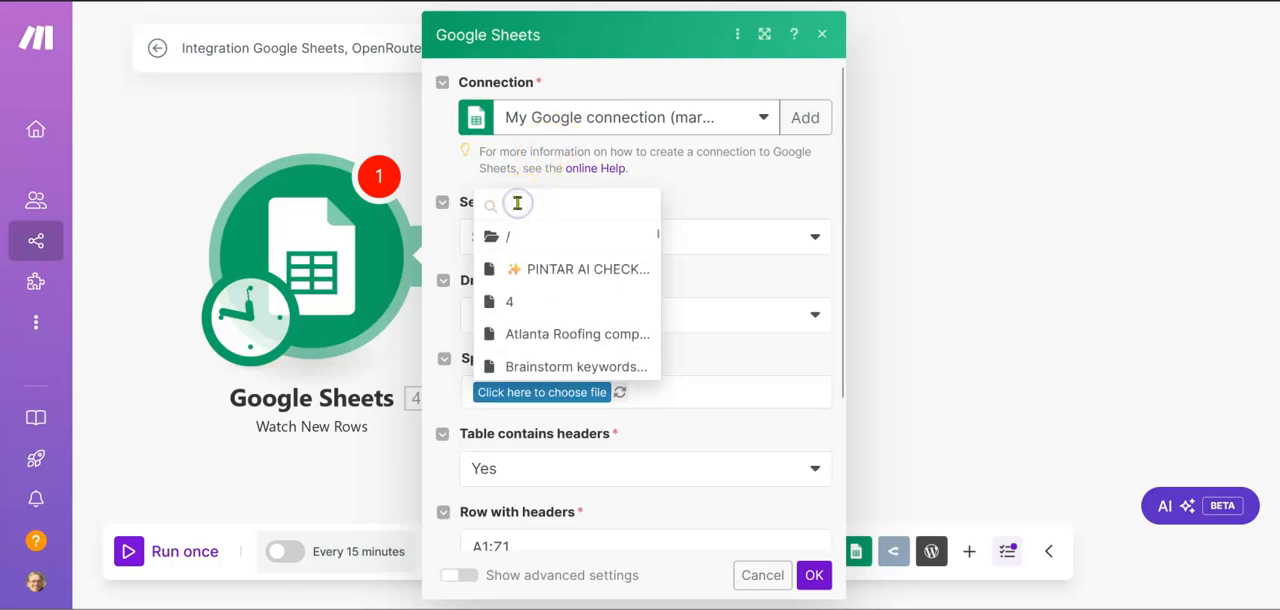
type("roofing c")
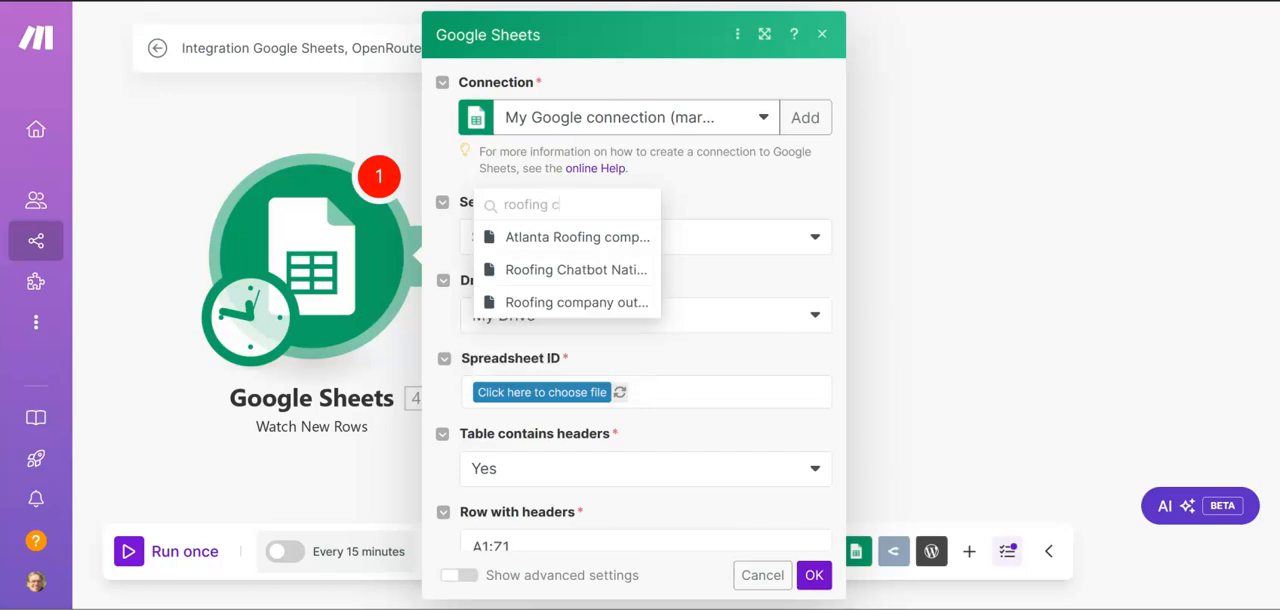
type("hat")
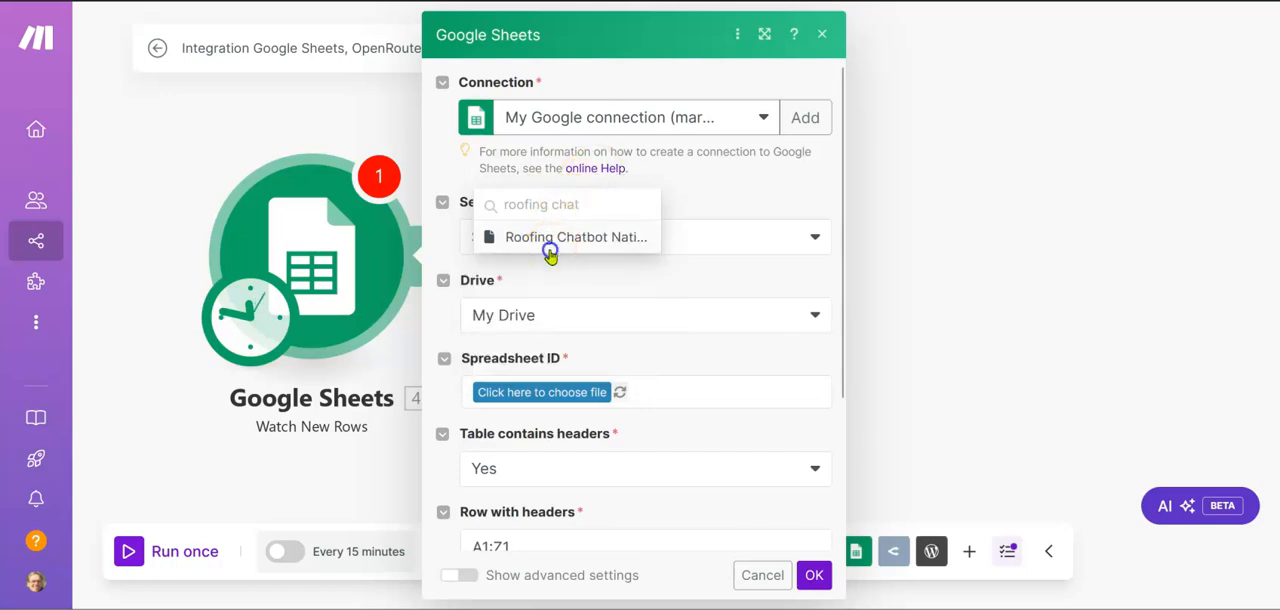
left_click(550, 240)
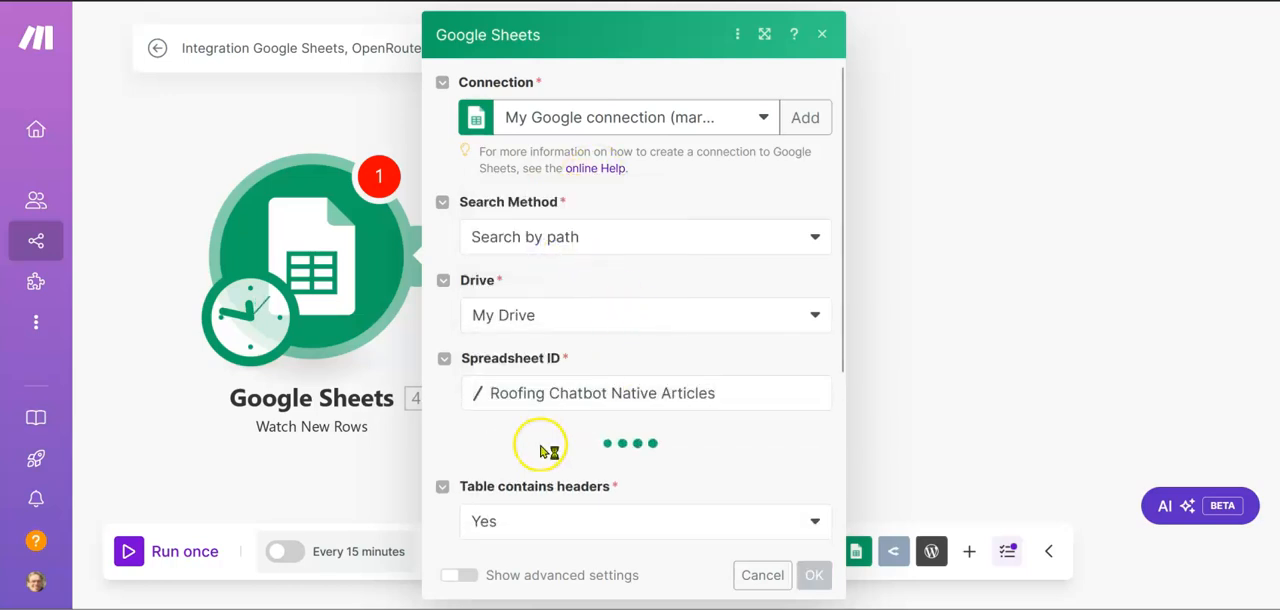
scroll(540, 445, "down", 2)
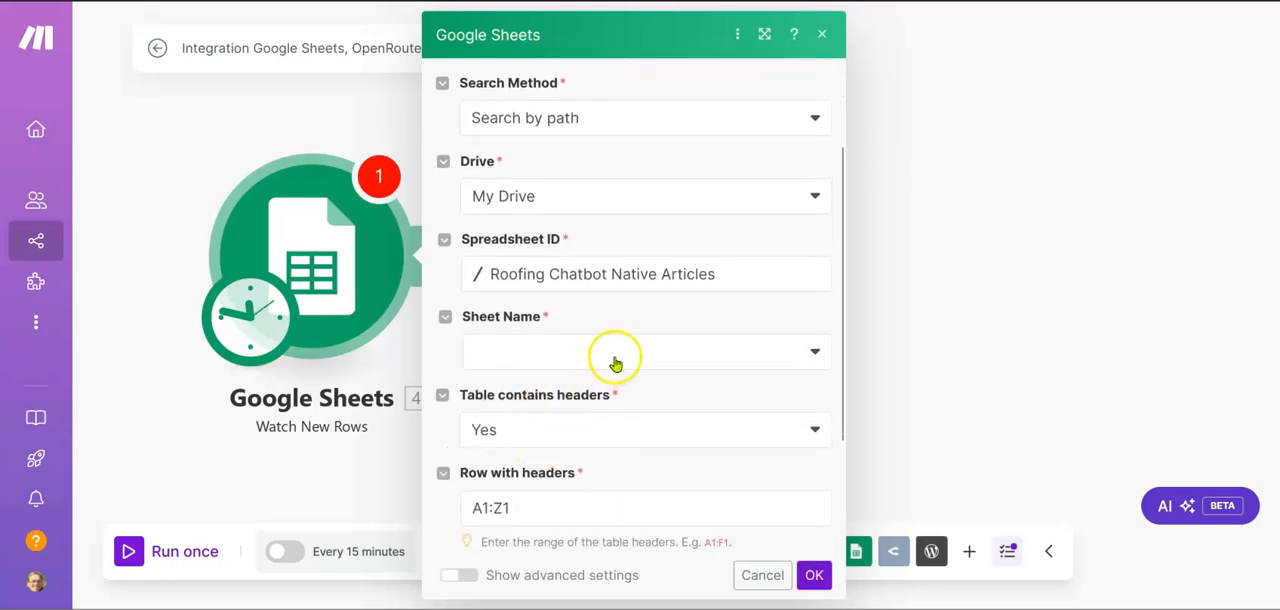
left_click(614, 360)
left_click(546, 384)
Set the Google Sheets module's limit to 1 and save its settings
scroll(514, 437, "down", 3)
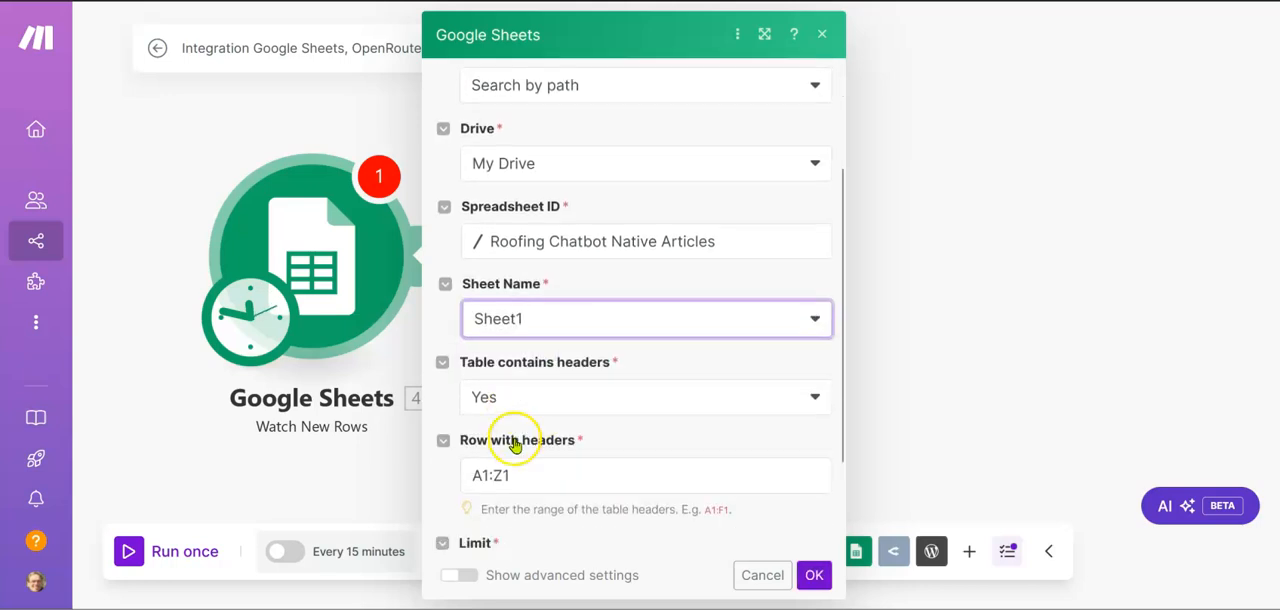
left_click(503, 457)
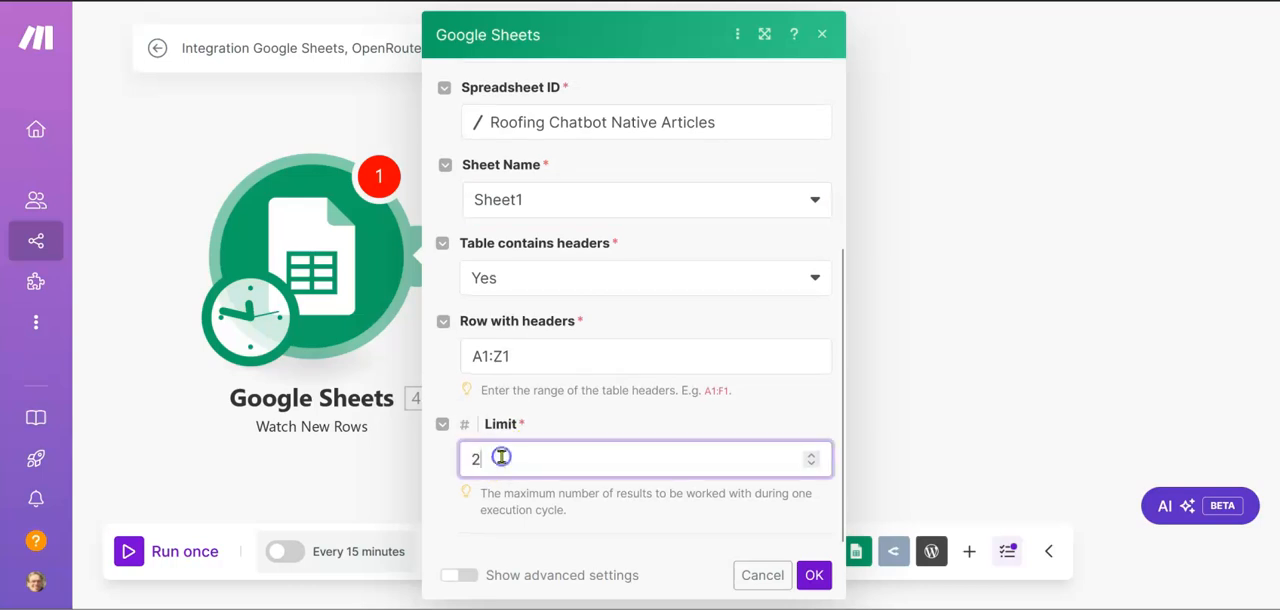
key("BackSpace")
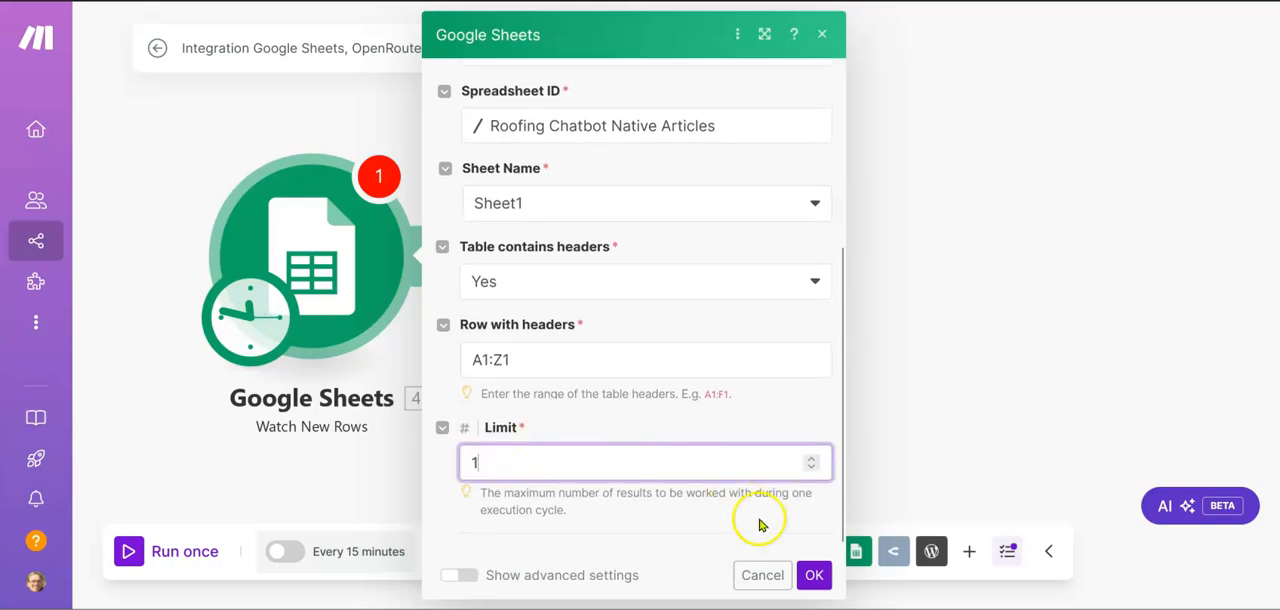
left_click(812, 576)
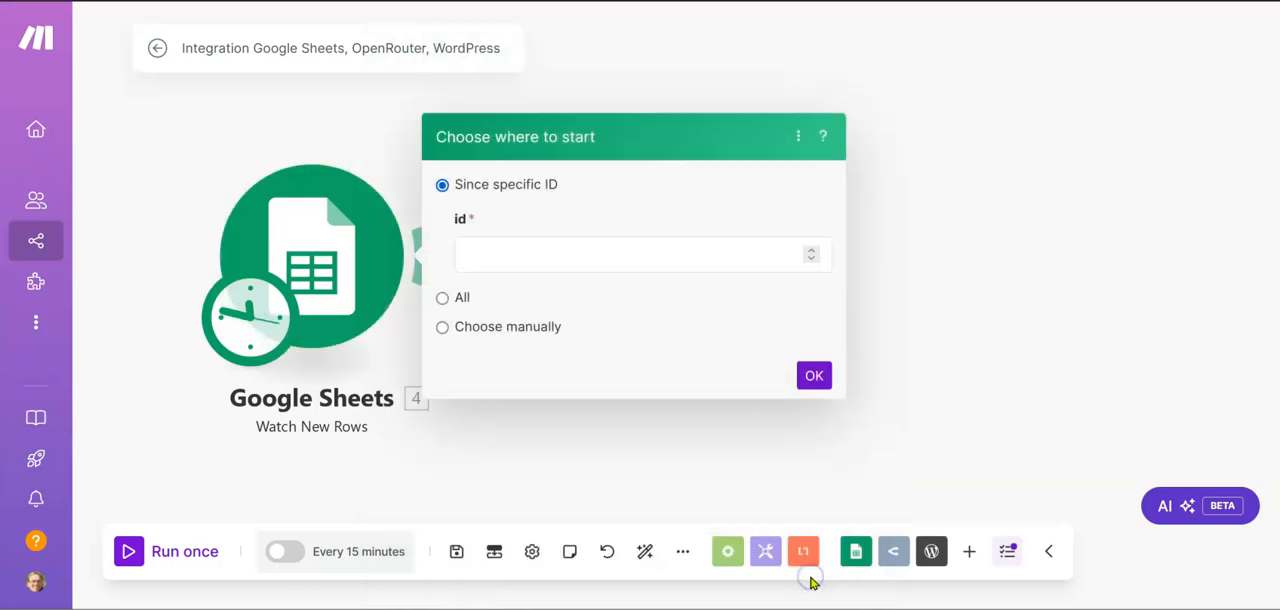
Manually choose row 15, AI chatbots for roofing contractors, as the trigger's starting point
left_click(443, 328)
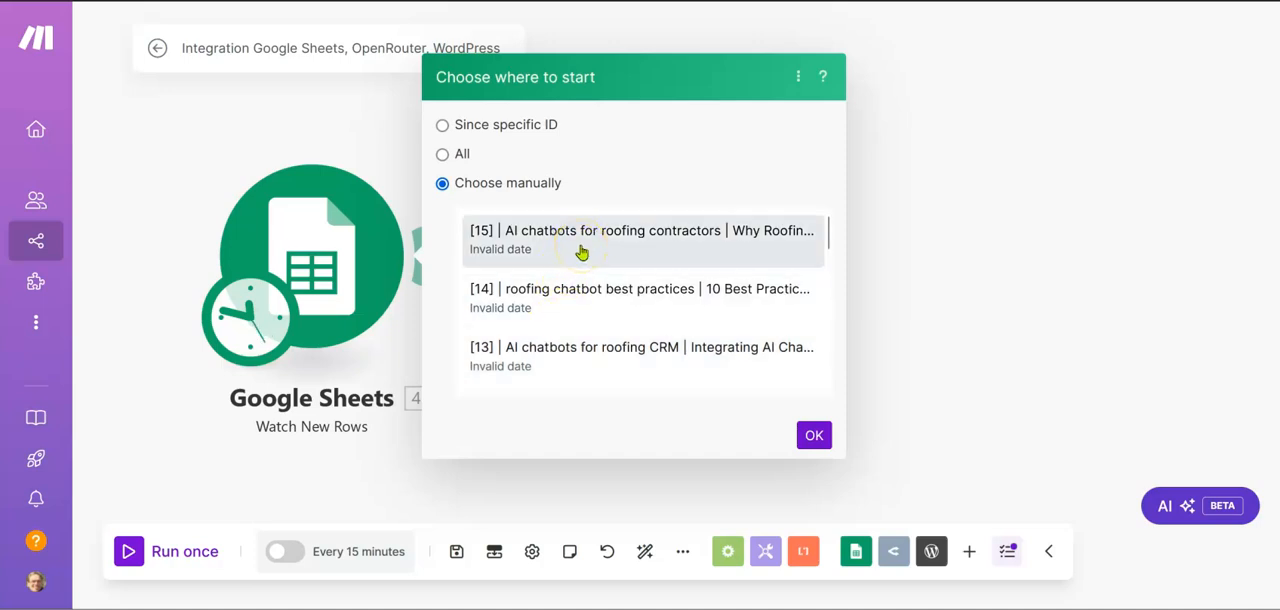
left_click(581, 252)
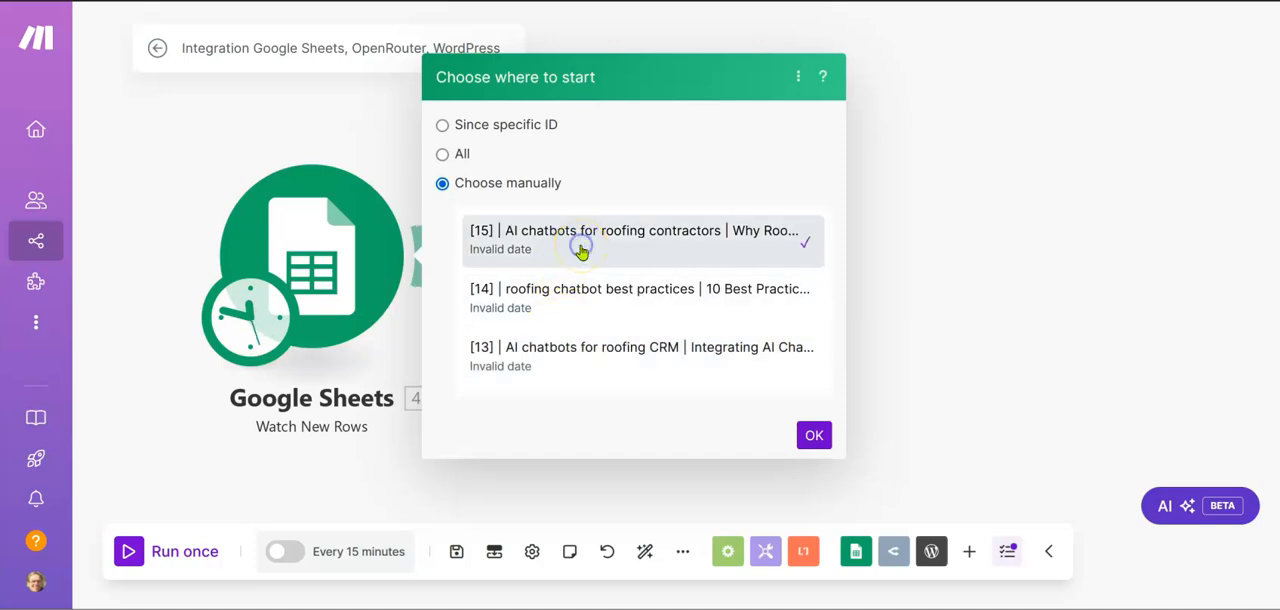
left_click(815, 434)
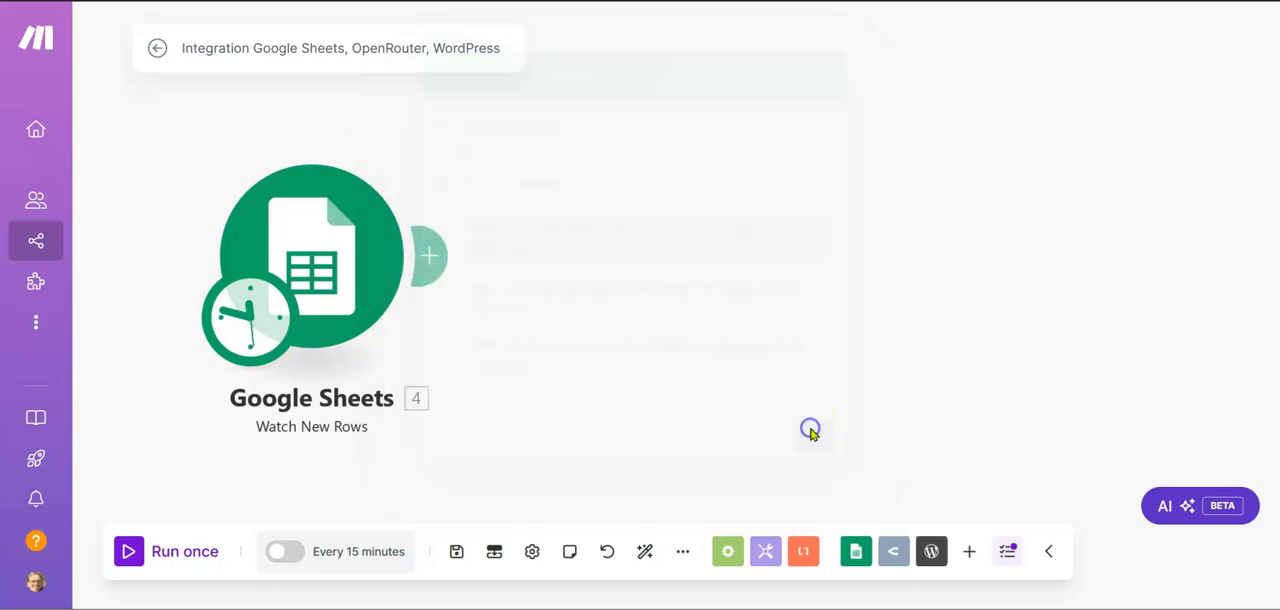
Add an OpenRouter Create a Chat Completion (with Fallback) module after the Google Sheets module
left_click(449, 258)
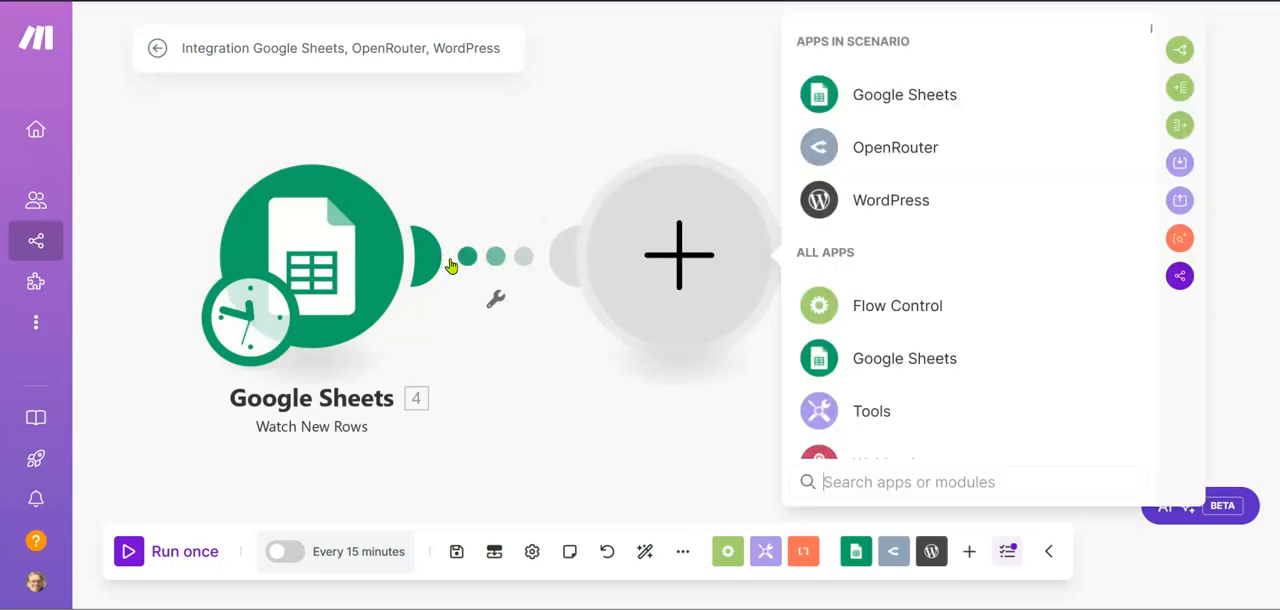
left_click(859, 146)
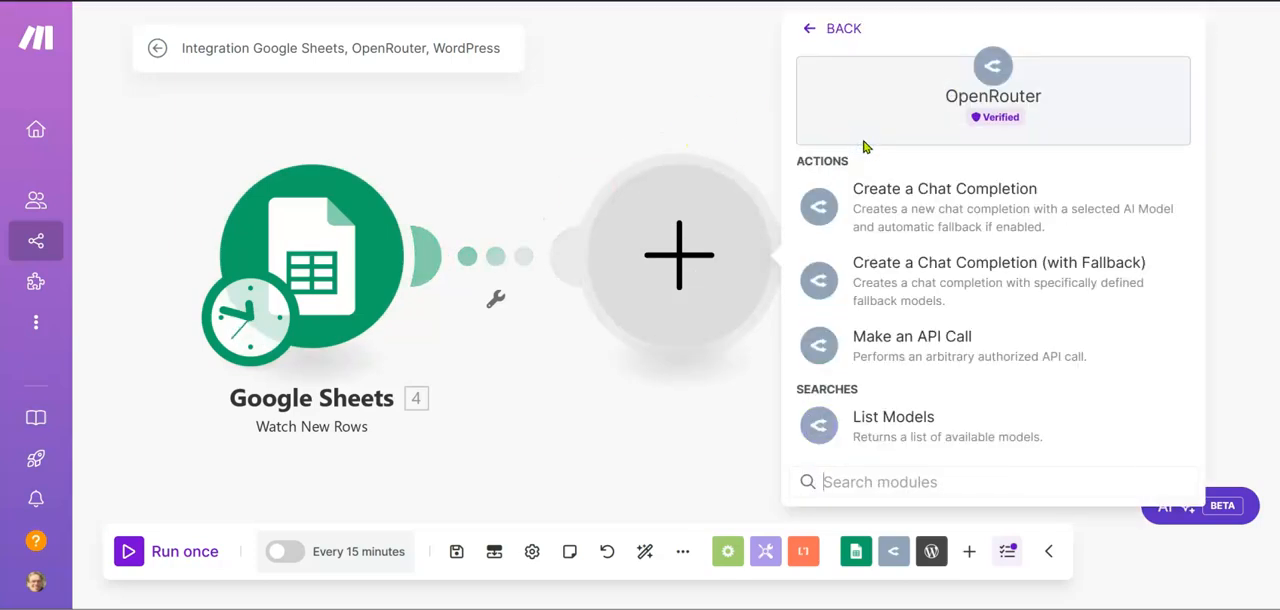
left_click(878, 270)
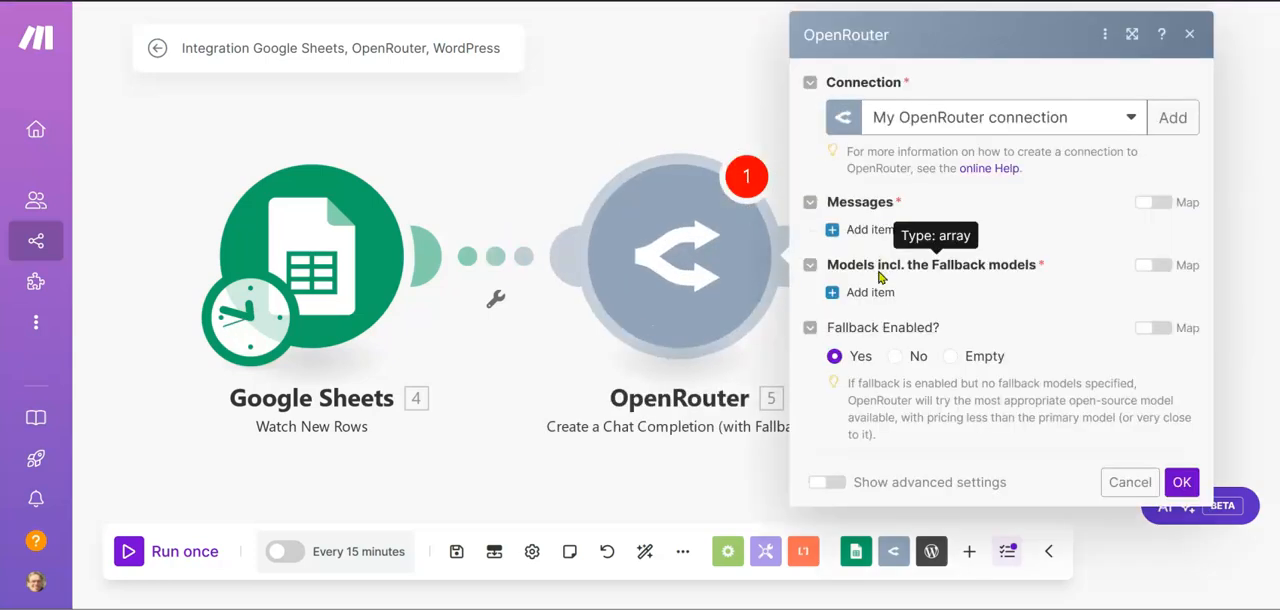
Add a first item under Models incl. the Fallback models and open its model search
left_click(829, 292)
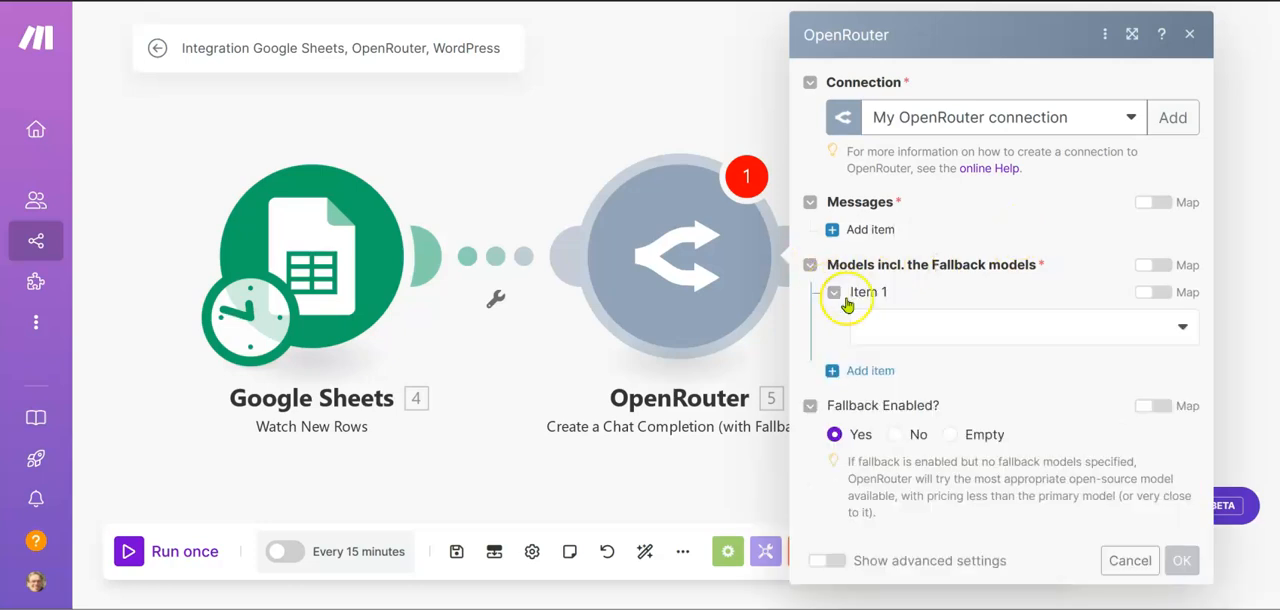
left_click(878, 330)
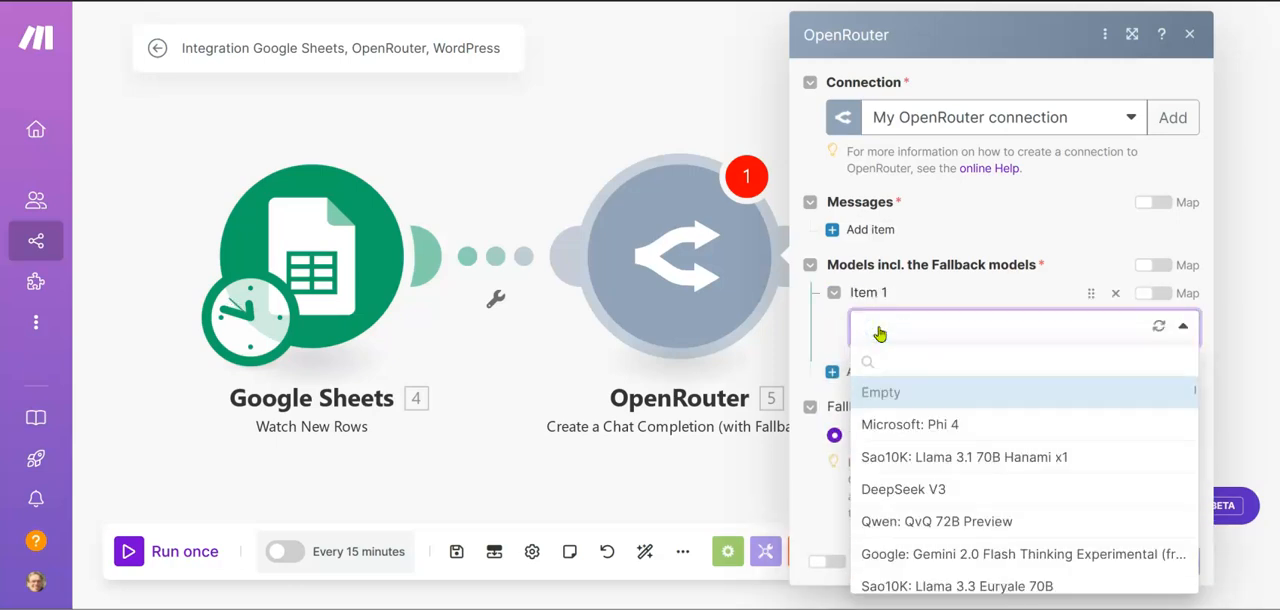
left_click(879, 330)
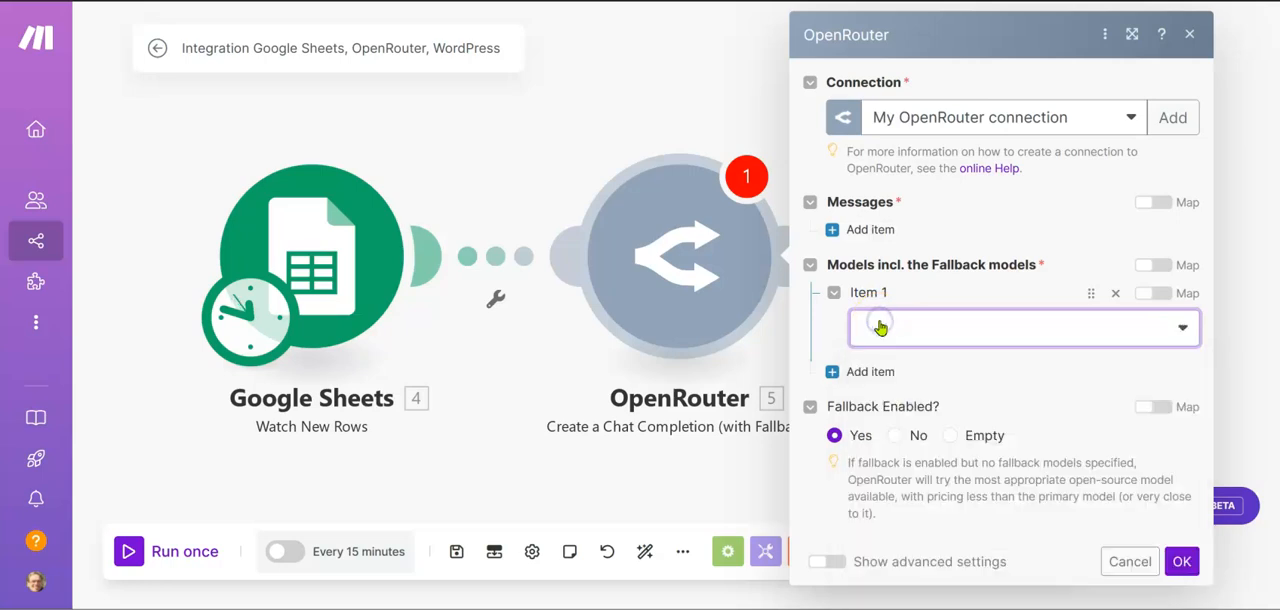
left_click(879, 326)
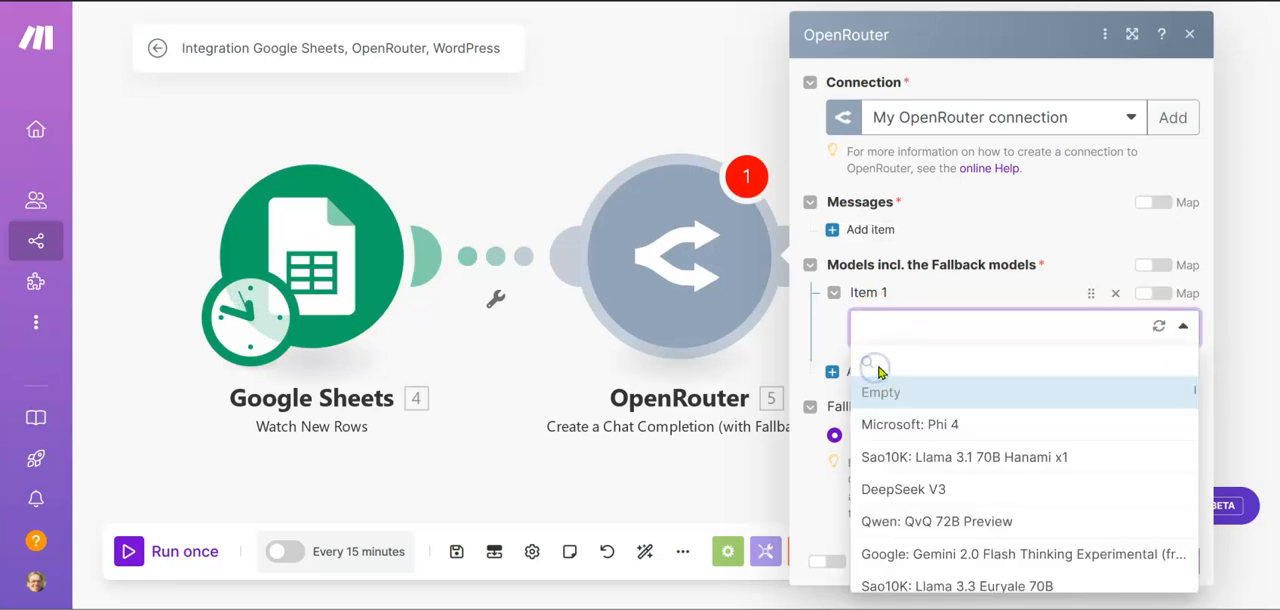
left_click(930, 362)
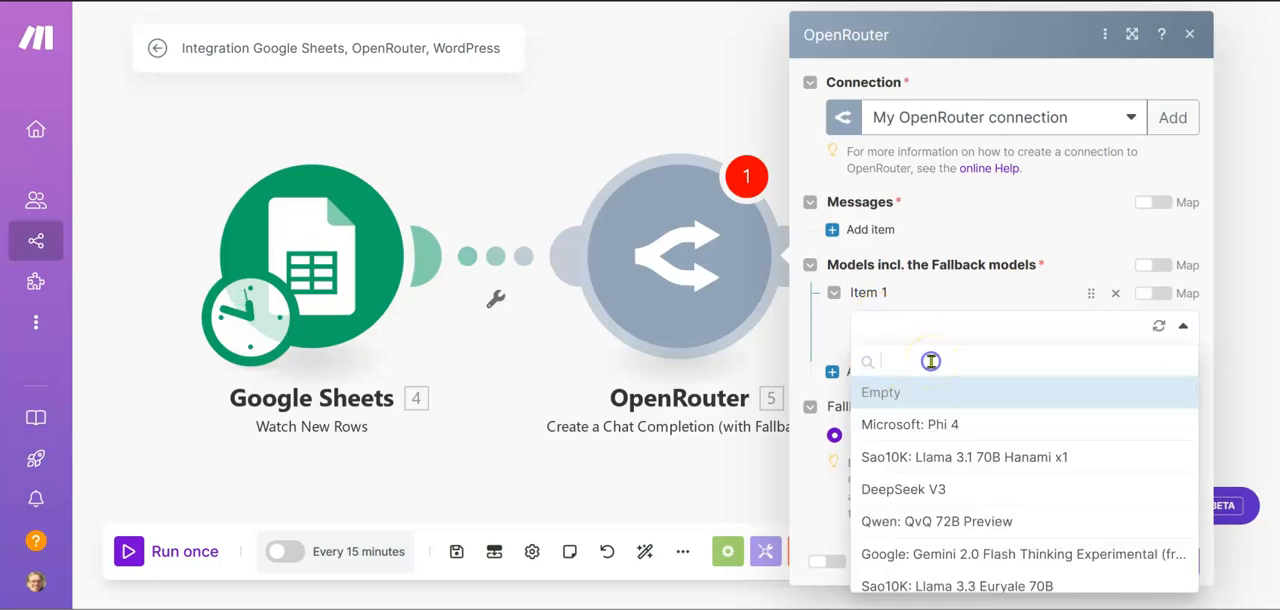
Search the model list for free models and look through the matches
type("free")
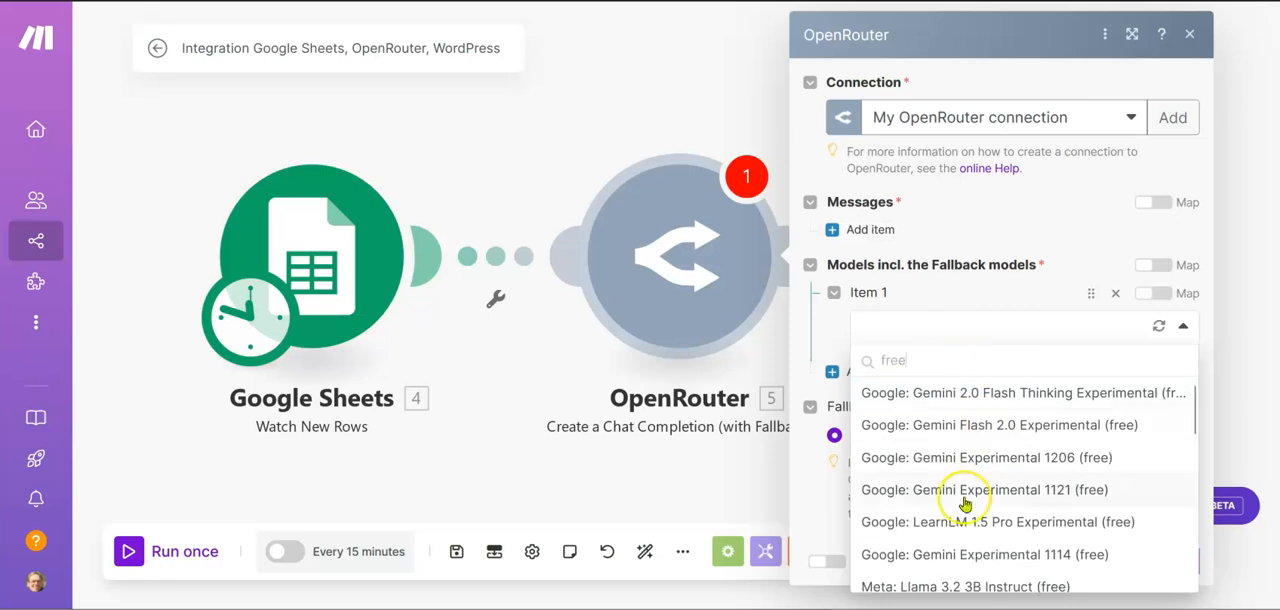
scroll(960, 503, "down", 5)
scroll(960, 506, "up", 5)
key("BackSpace")
key("BackSpace")
key("BackSpace")
key("BackSpace")
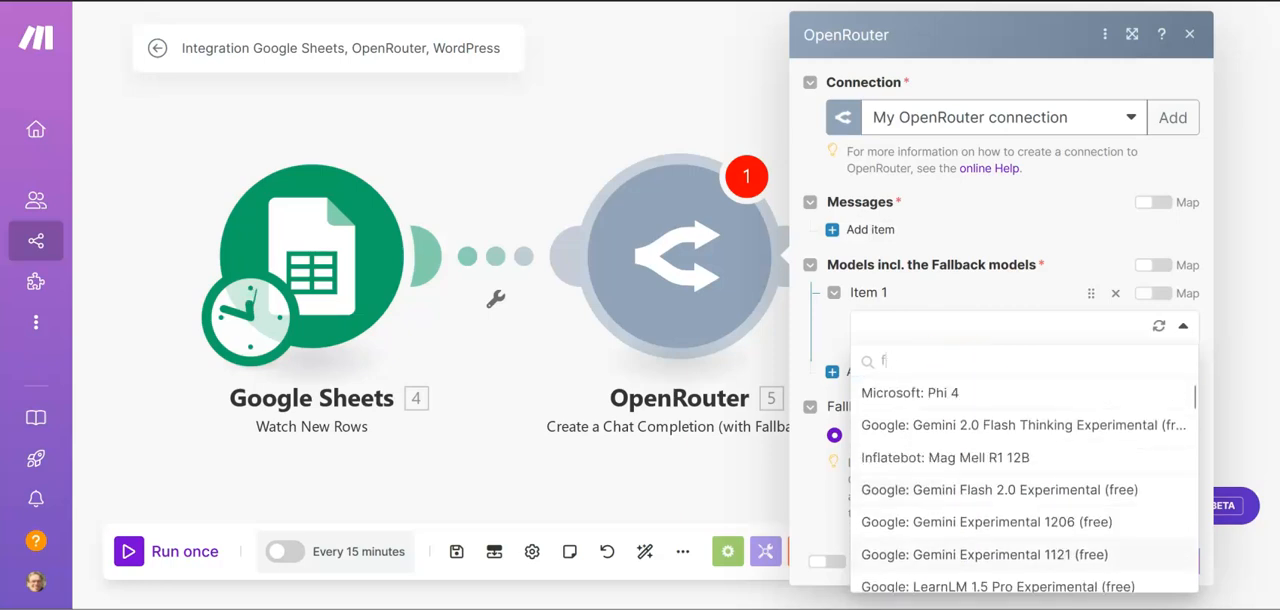
Search for deep and select DeepSeek V3 as the first model
type("deep")
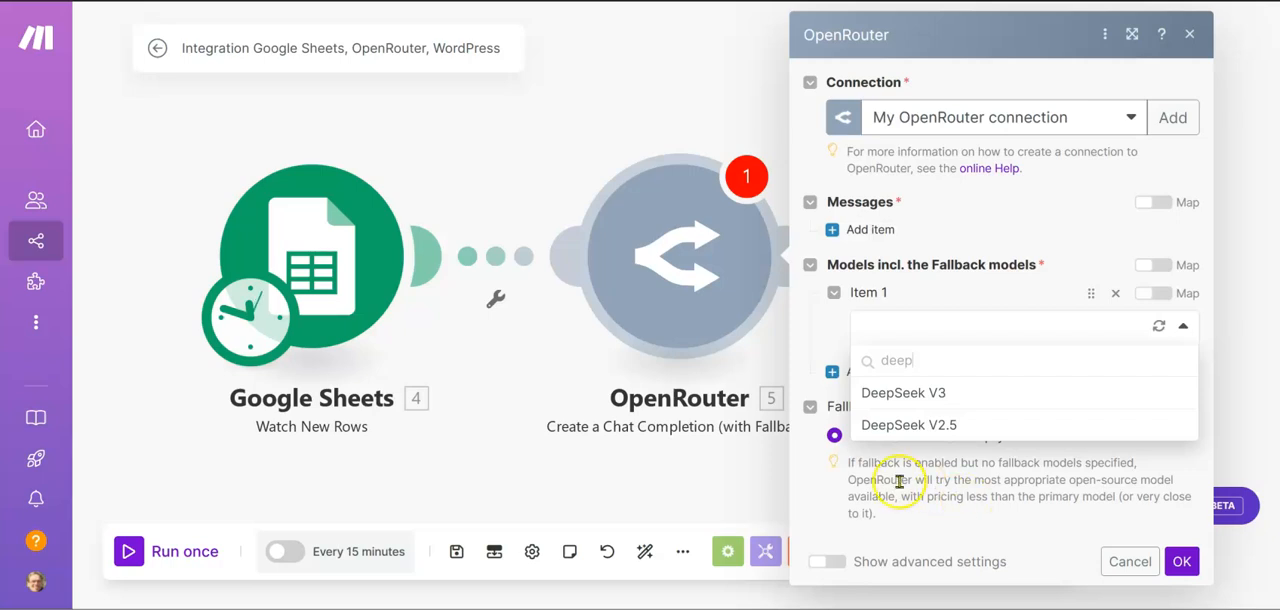
left_click(905, 394)
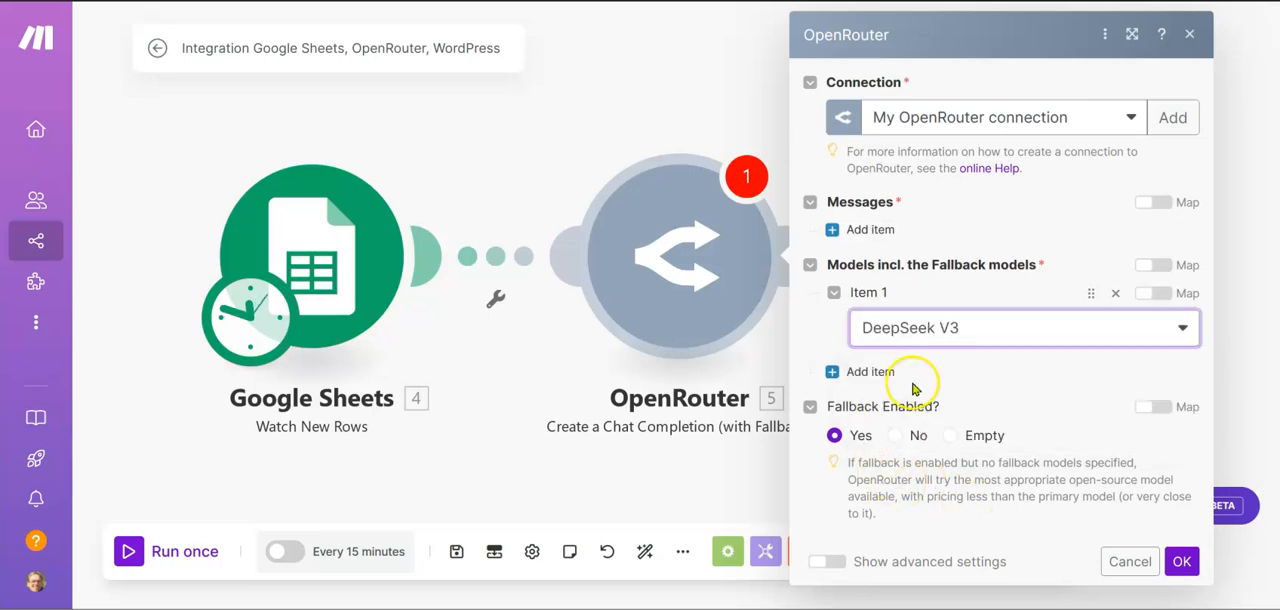
Add a second item under Models incl. the Fallback models and set it to DeepSeek V3
left_click(845, 372)
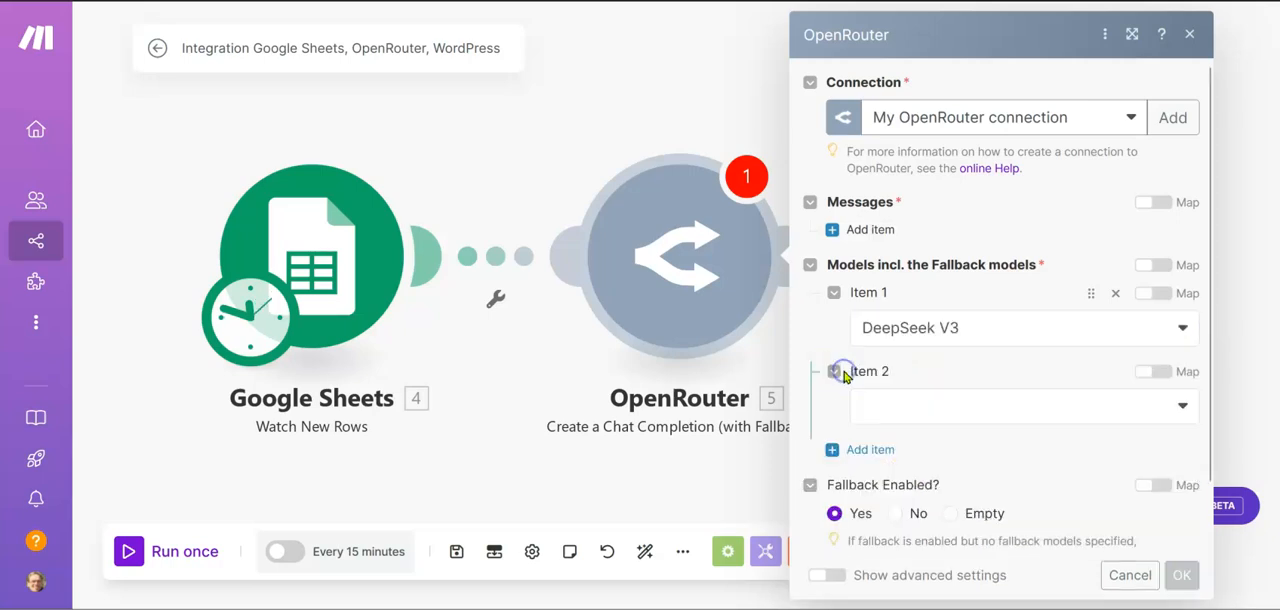
left_click(883, 410)
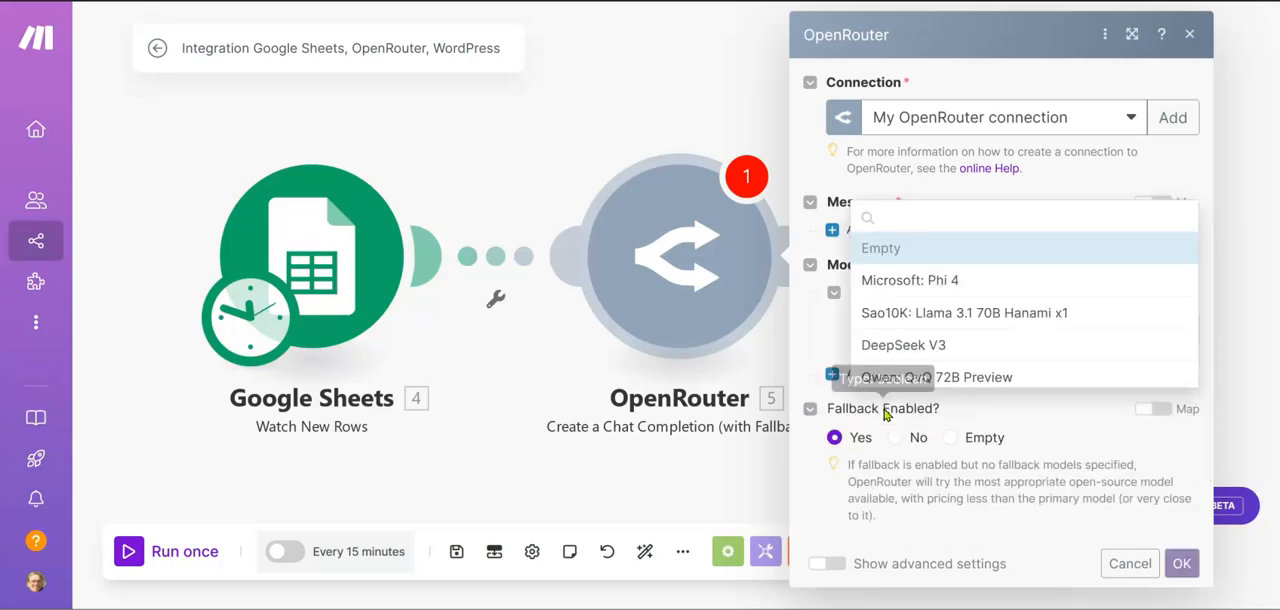
left_click(910, 346)
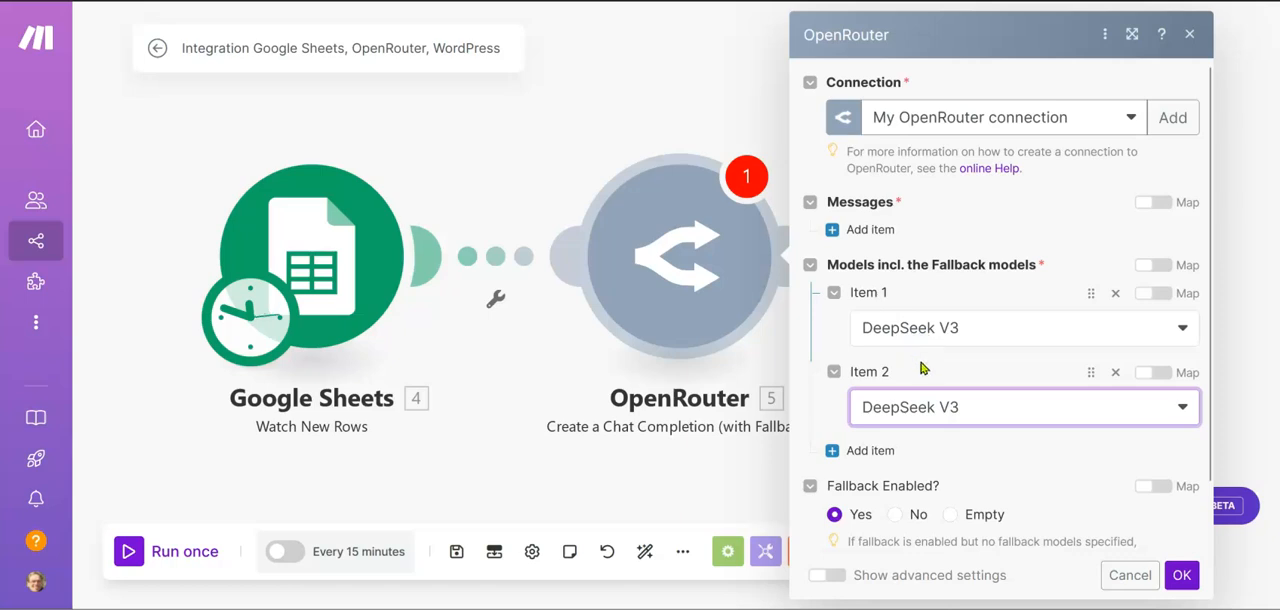
Add a first item under the OpenRouter module's Messages and set its role to User
left_click(846, 230)
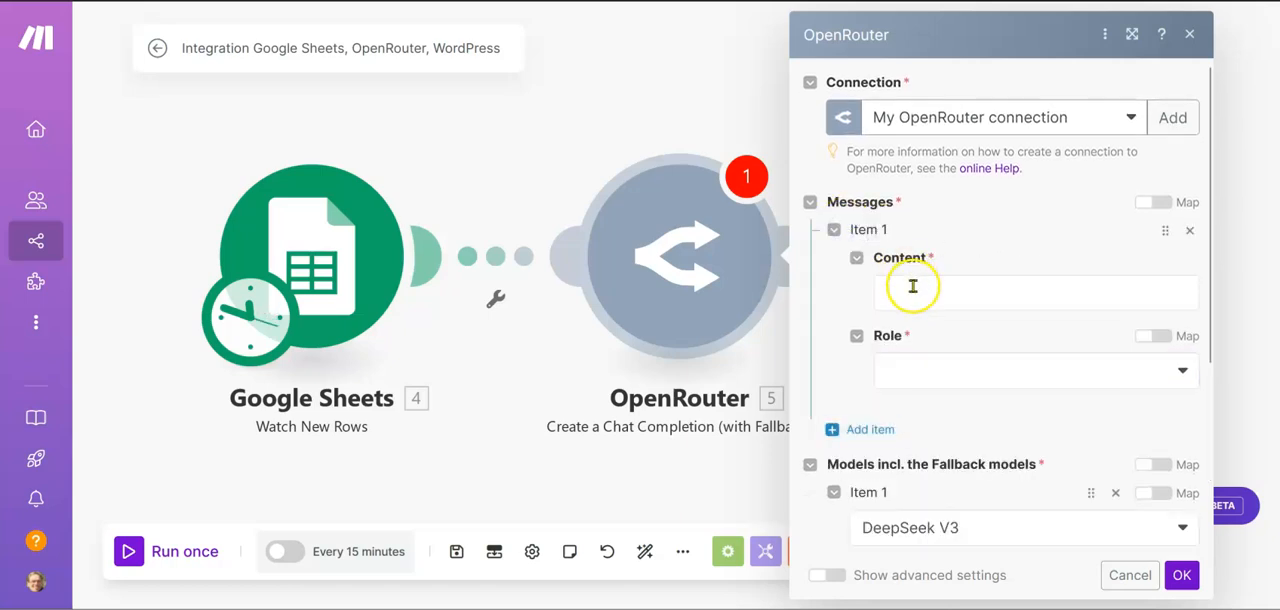
left_click(889, 366)
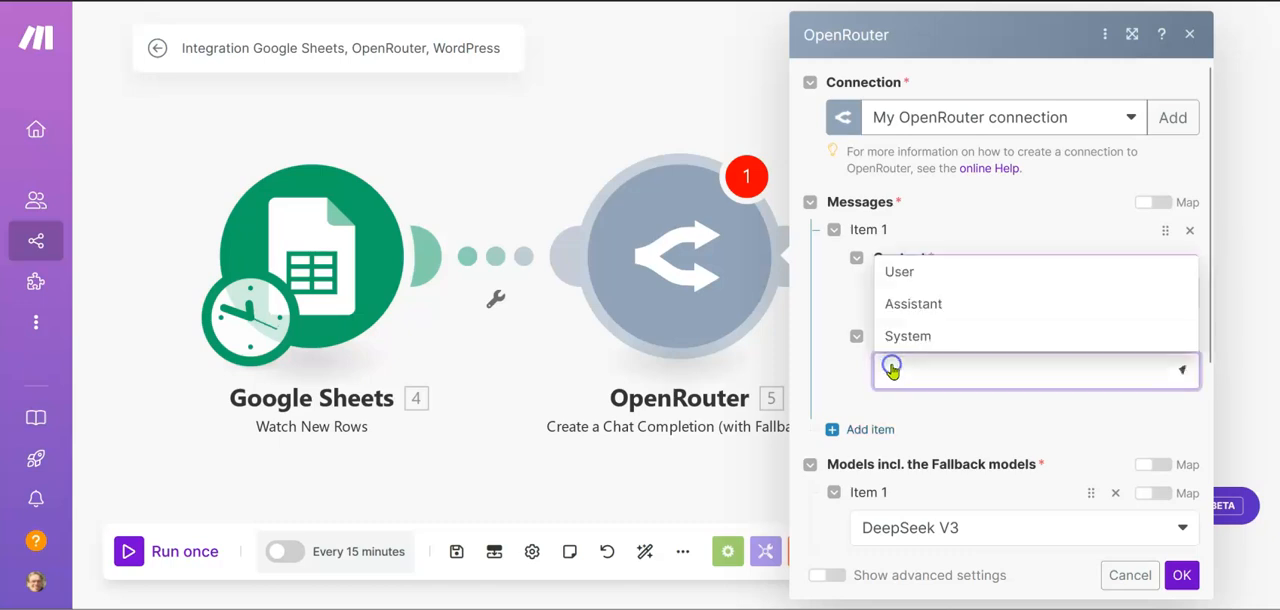
left_click(912, 276)
Set the message content to "Please make a blogpost based on this key word with seo optimization. Keyword=" followed by Keyword (A), and save the module
left_click(910, 287)
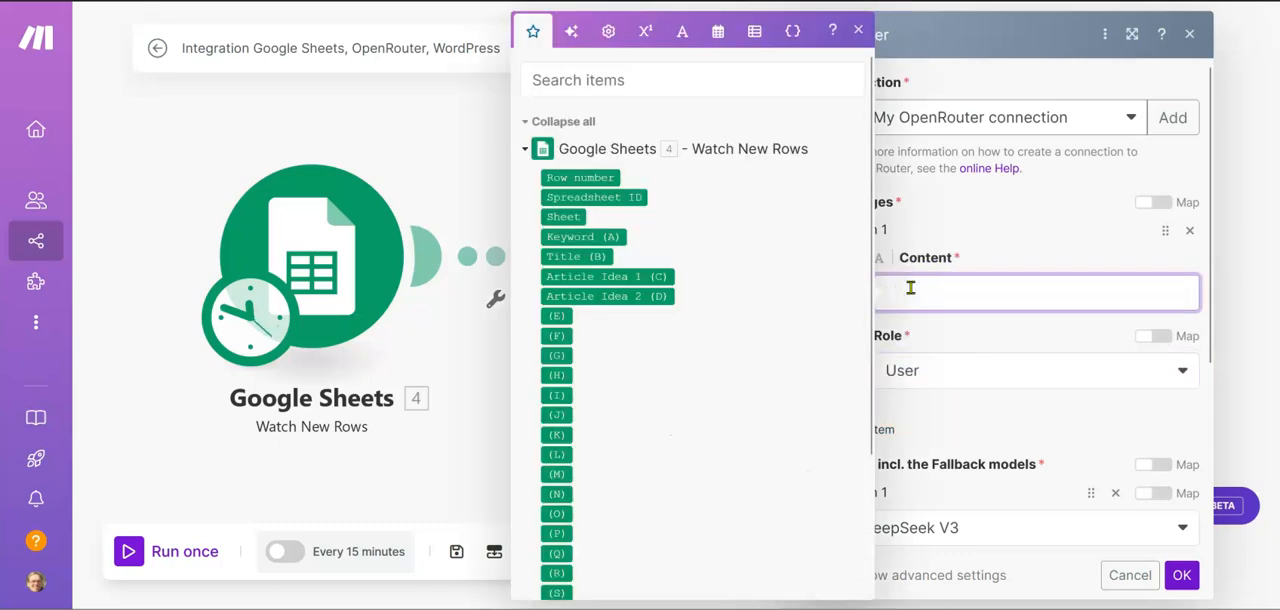
type("Please make a blogpost based on")
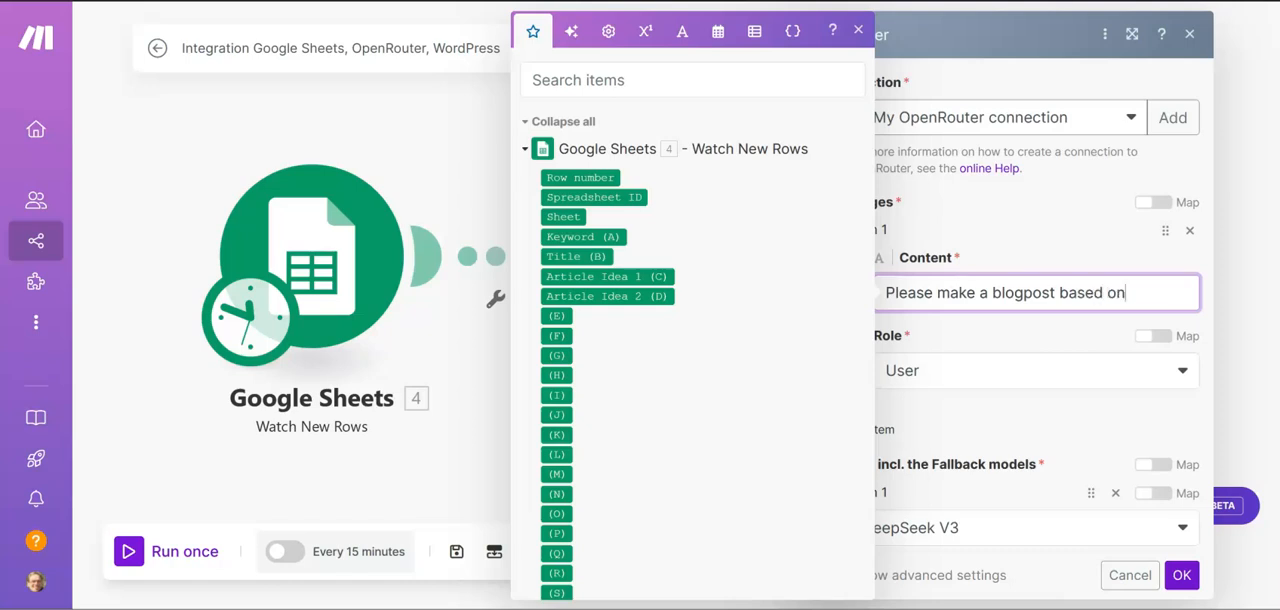
type("wor")
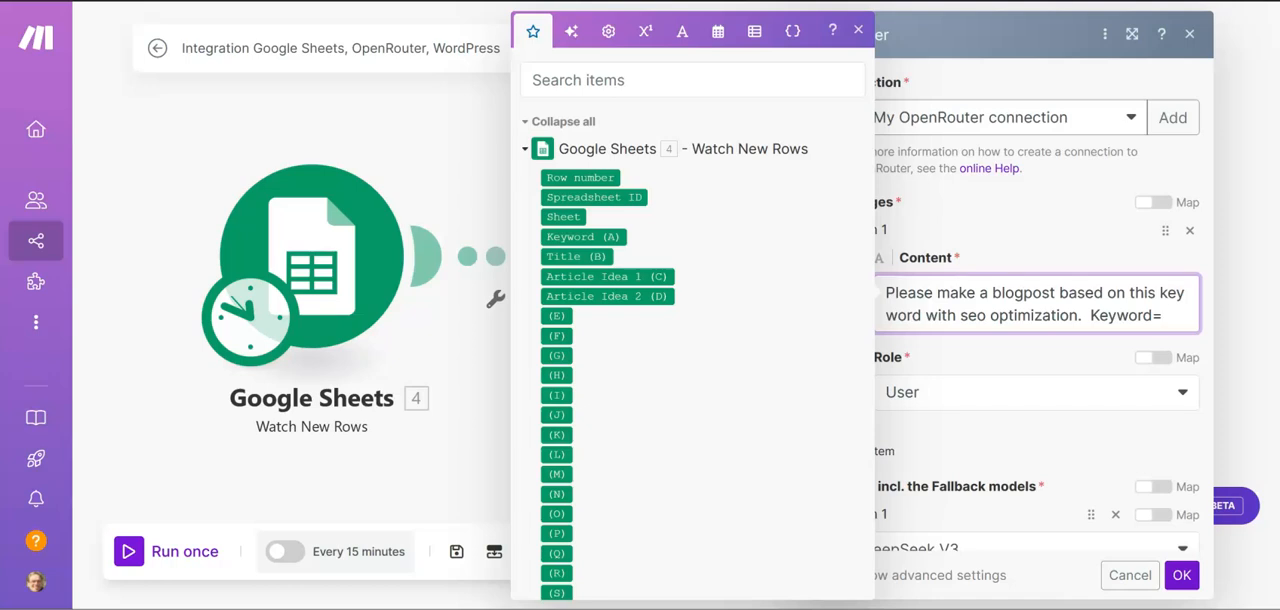
left_click(566, 236)
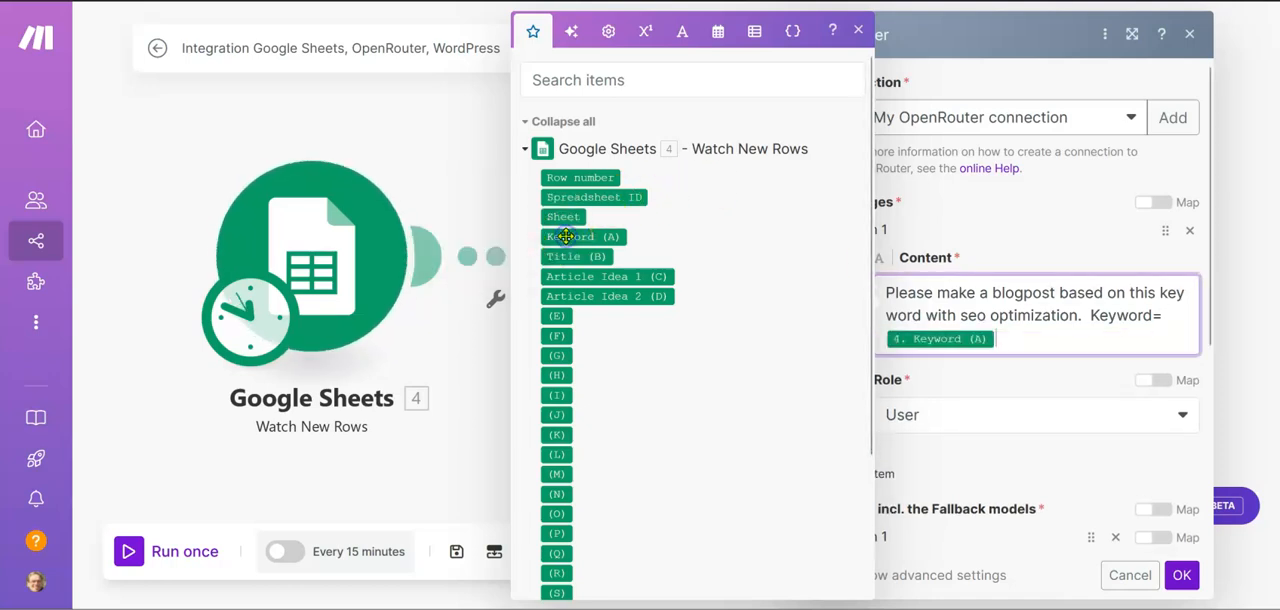
scroll(985, 437, "down", 3)
scroll(985, 440, "down", 2)
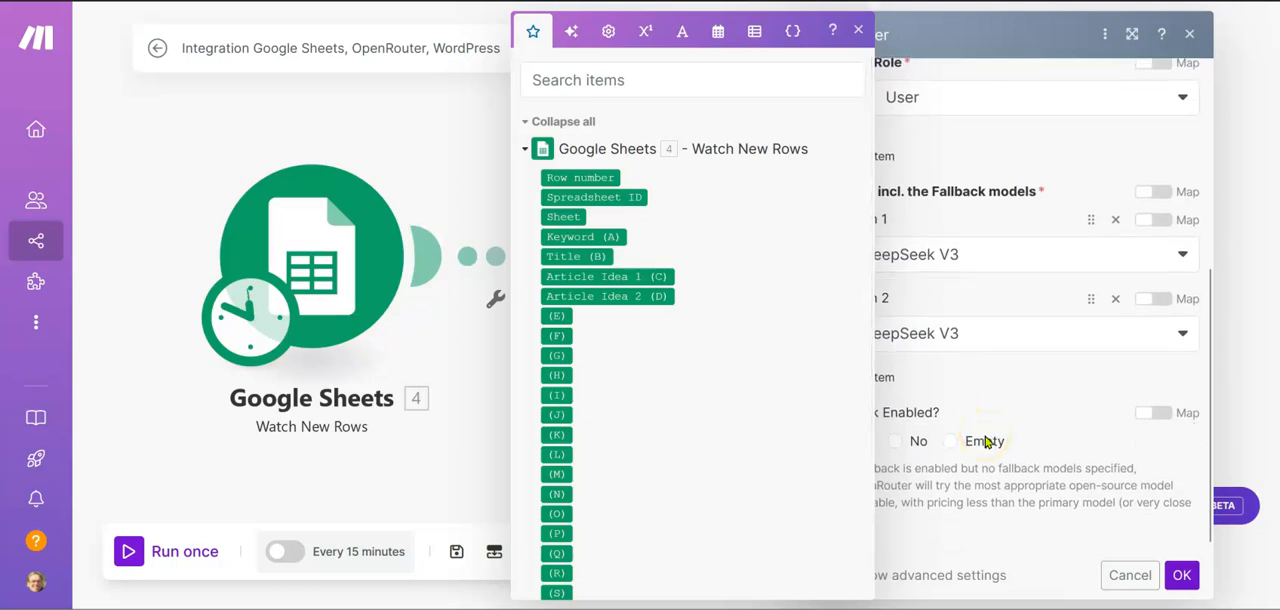
scroll(985, 440, "up", 5)
left_click(1181, 575)
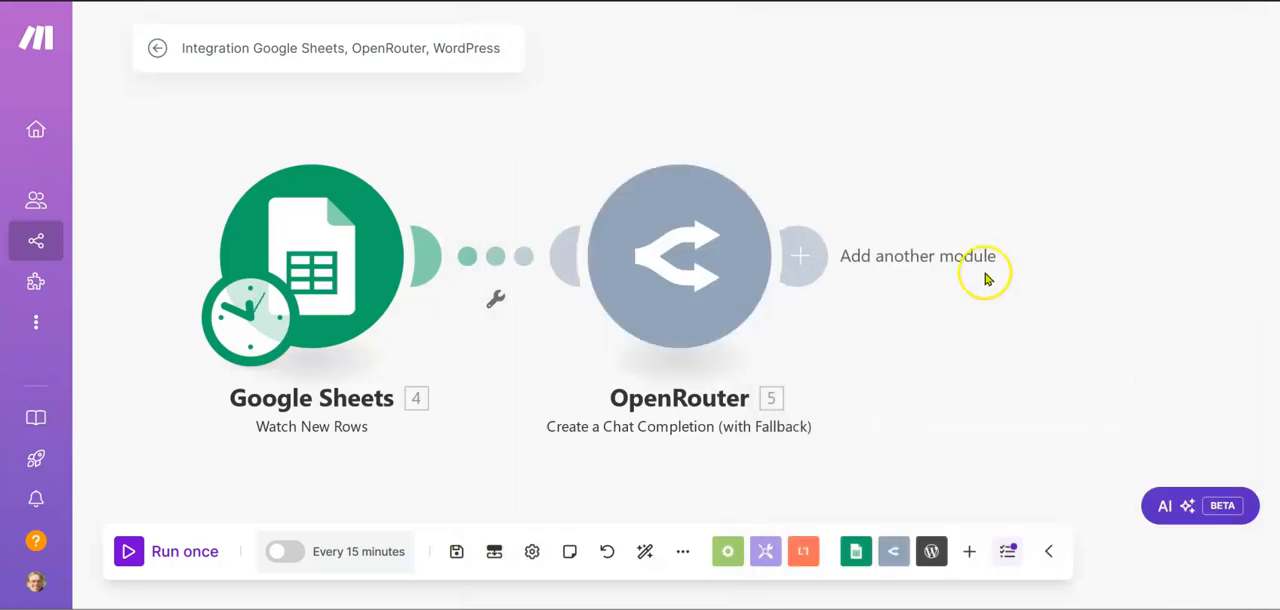
Add a WordPress Create a Post module after OpenRouter and map its title to Title (B) from Google Sheets
left_click(805, 258)
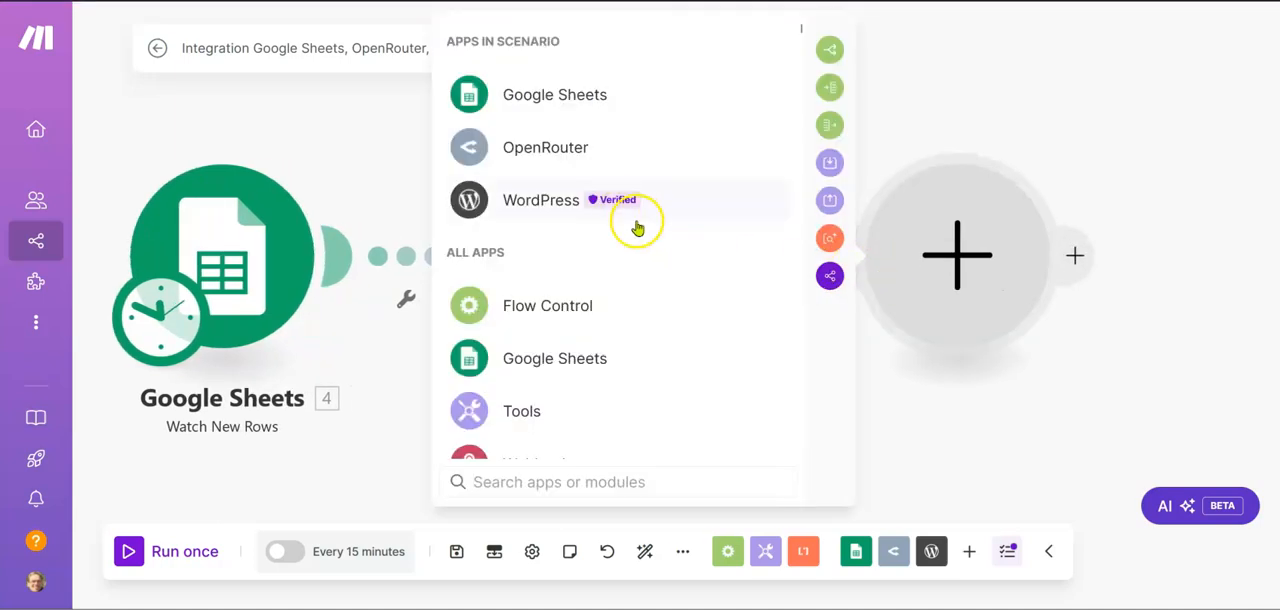
left_click(623, 206)
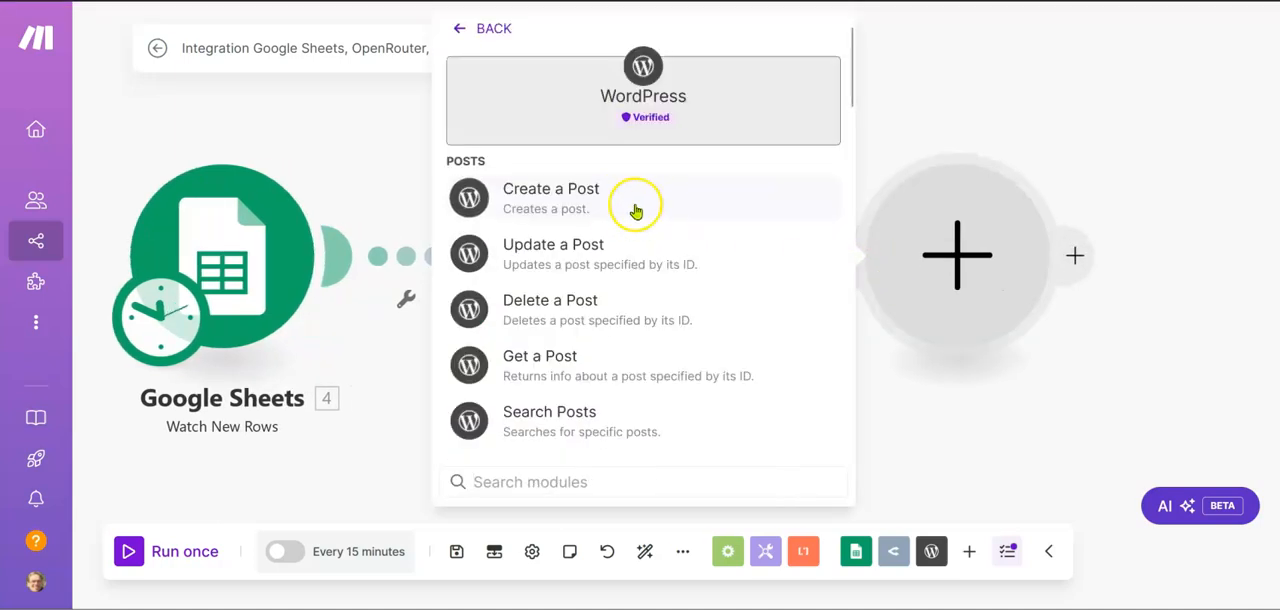
left_click(603, 208)
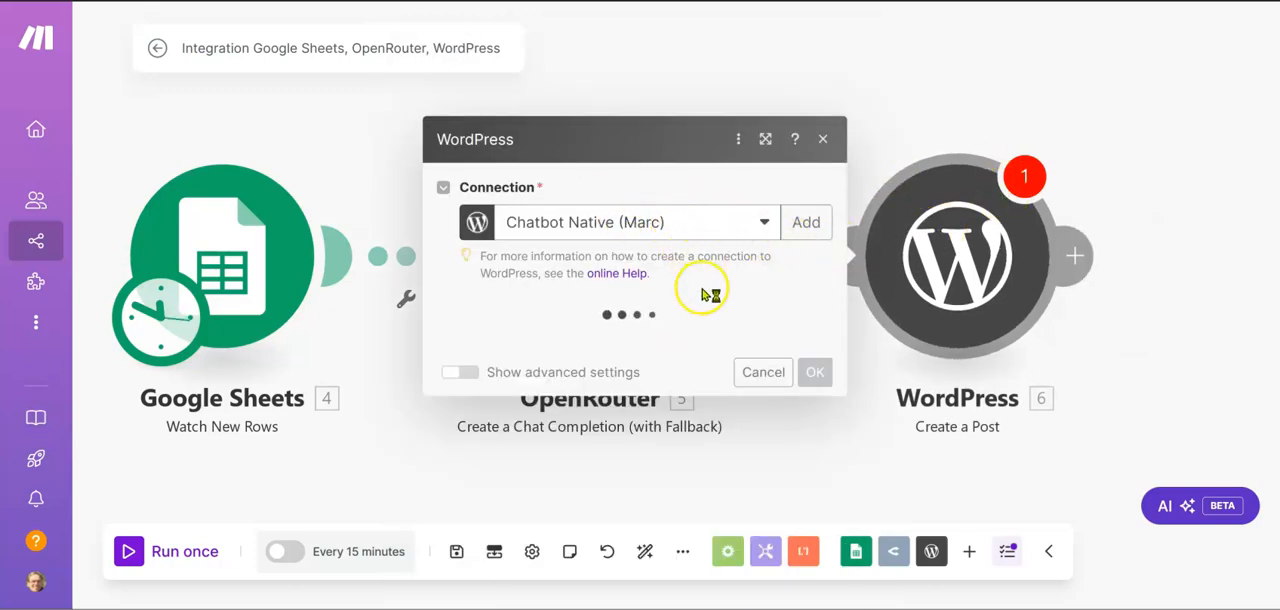
left_click(711, 235)
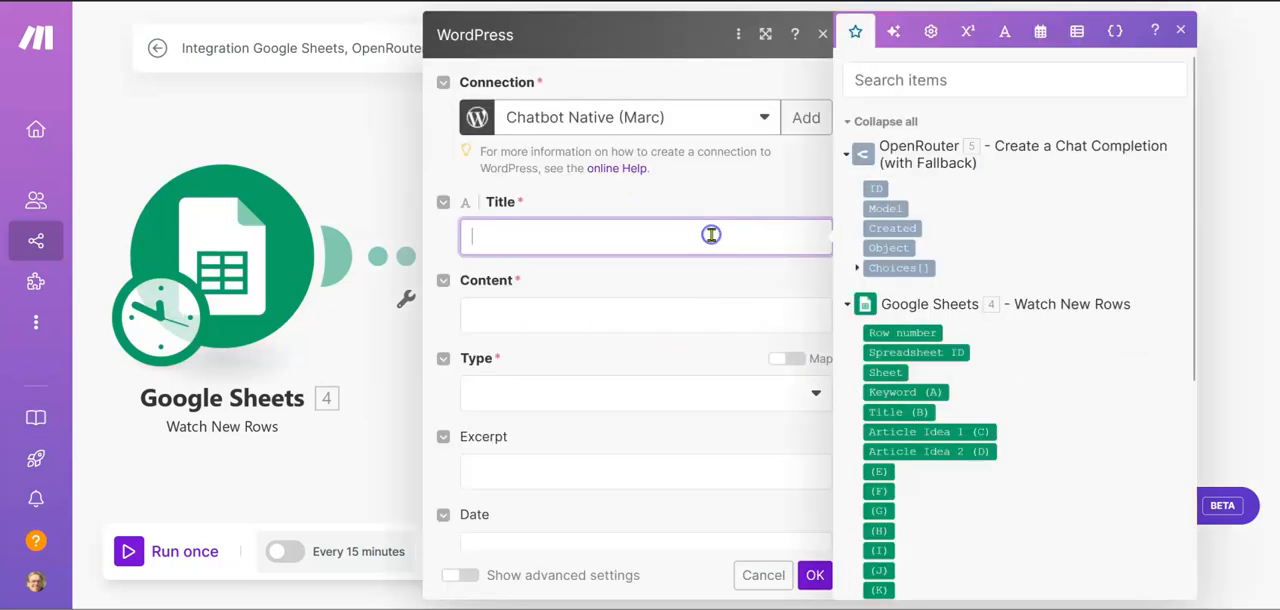
left_click(888, 412)
Map the post's Content to only the OpenRouter value Choices[]: Message.Content
left_click(679, 318)
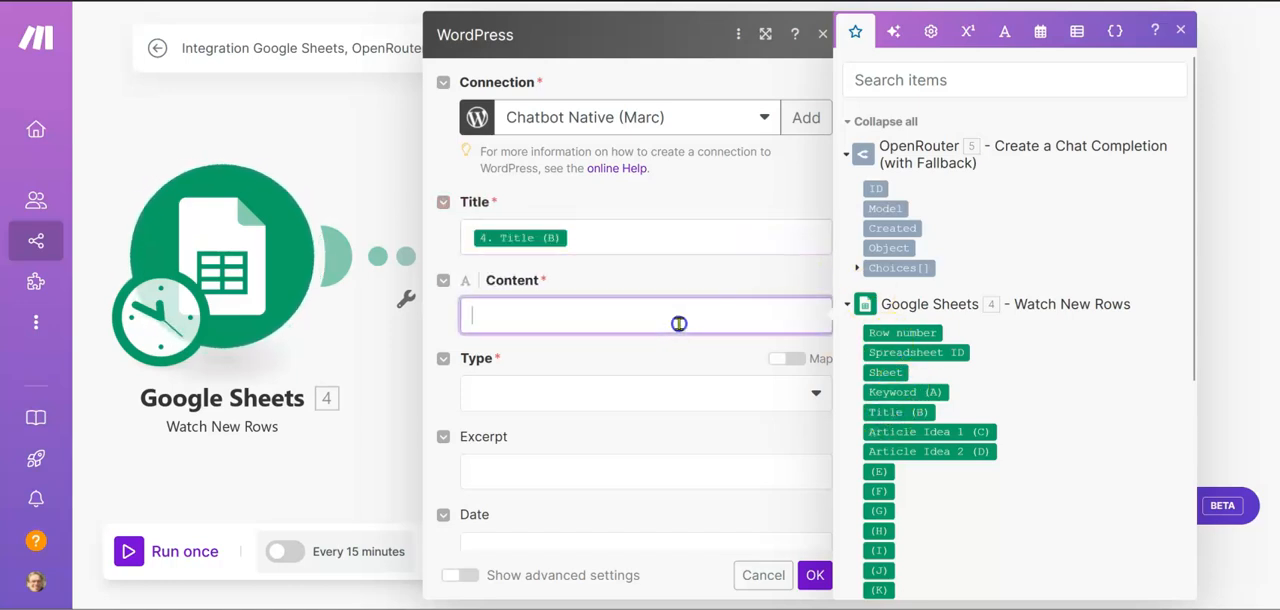
left_click(858, 268)
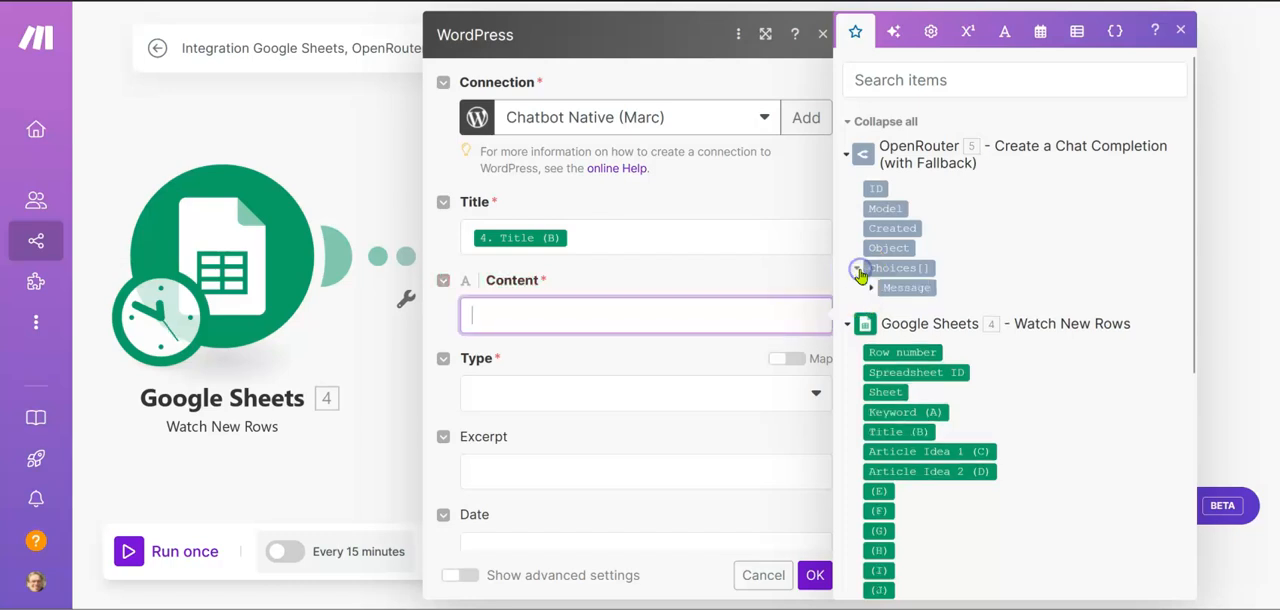
left_click(890, 287)
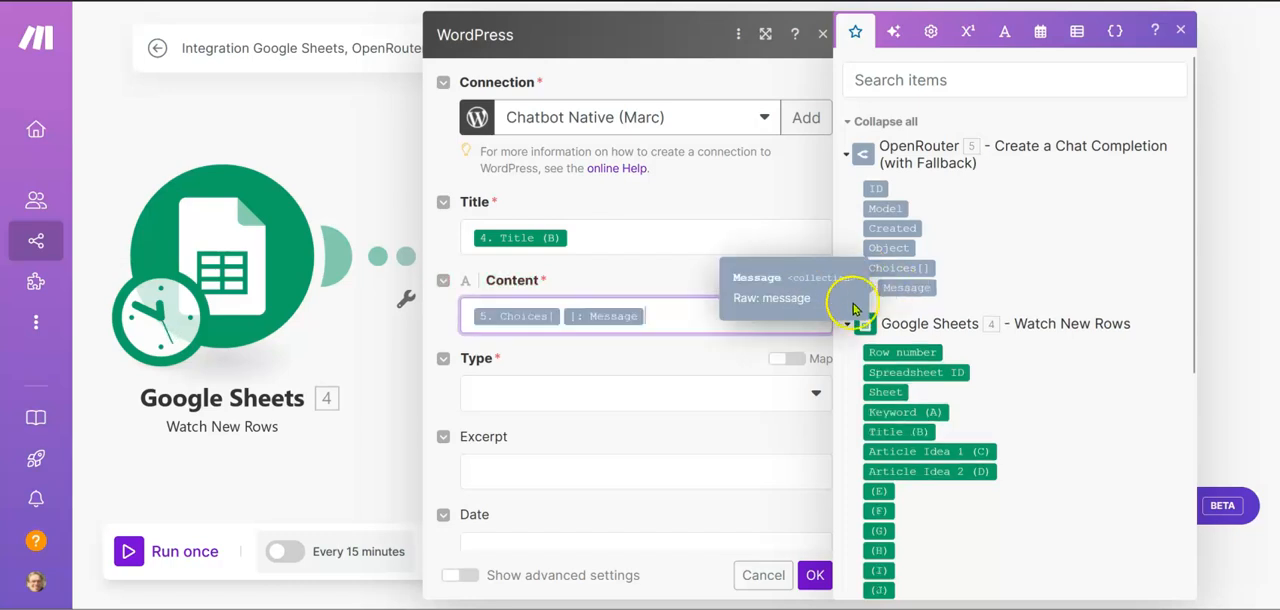
left_click(870, 288)
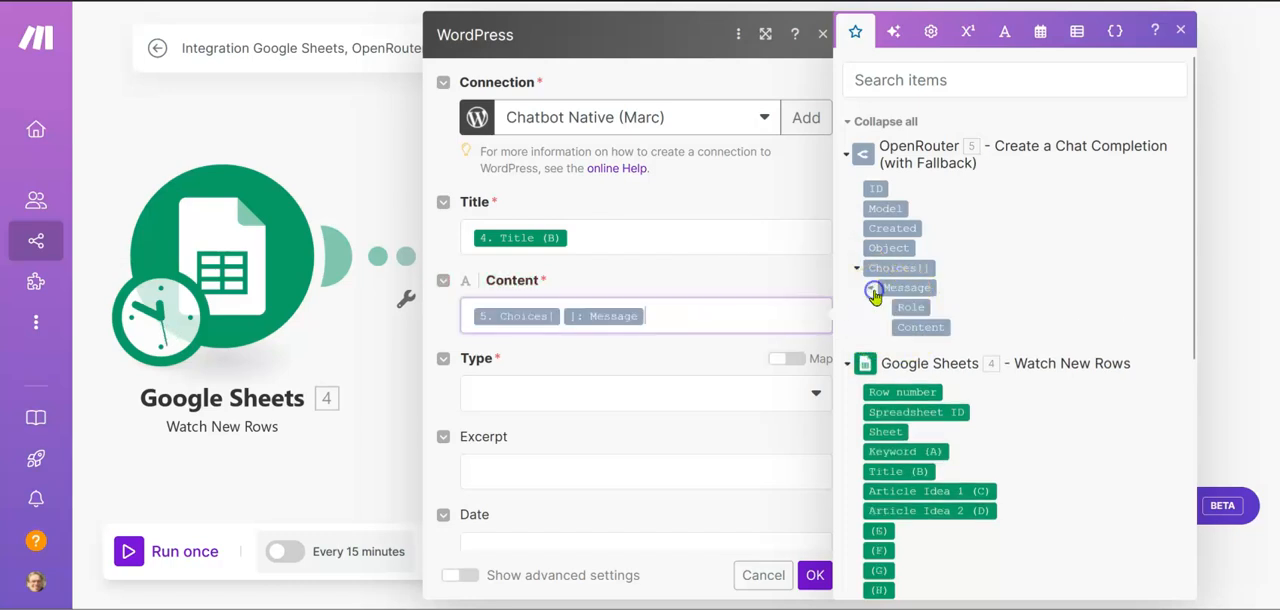
left_click(915, 330)
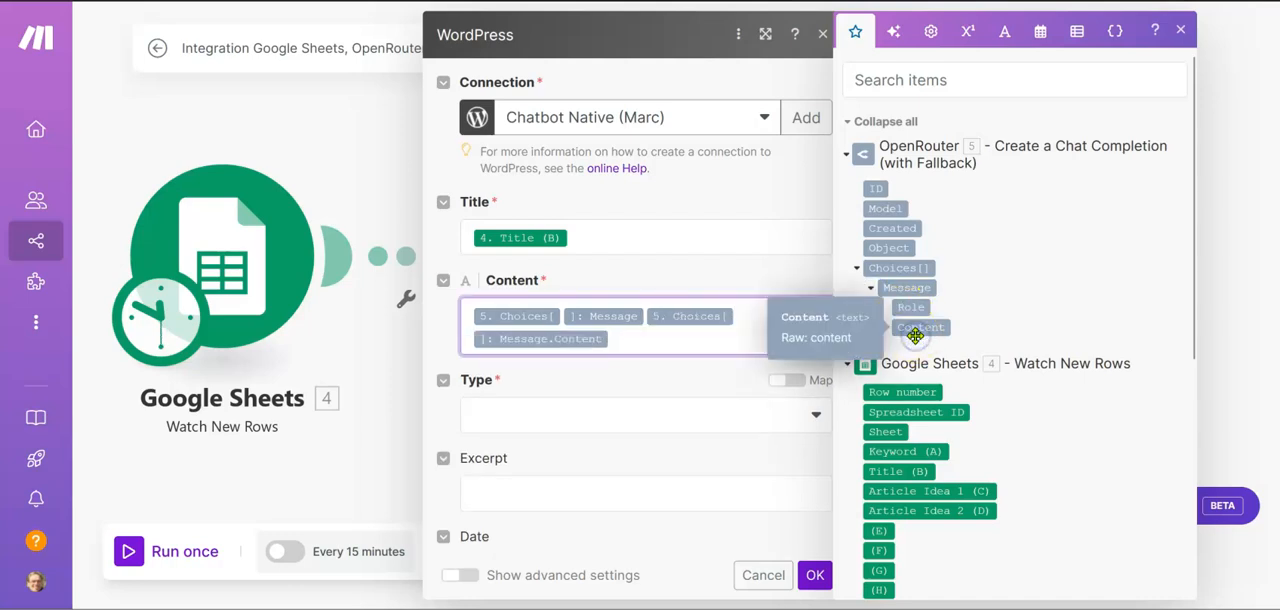
key("BackSpace")
key("BackSpace")
key("BackSpace")
key("BackSpace")
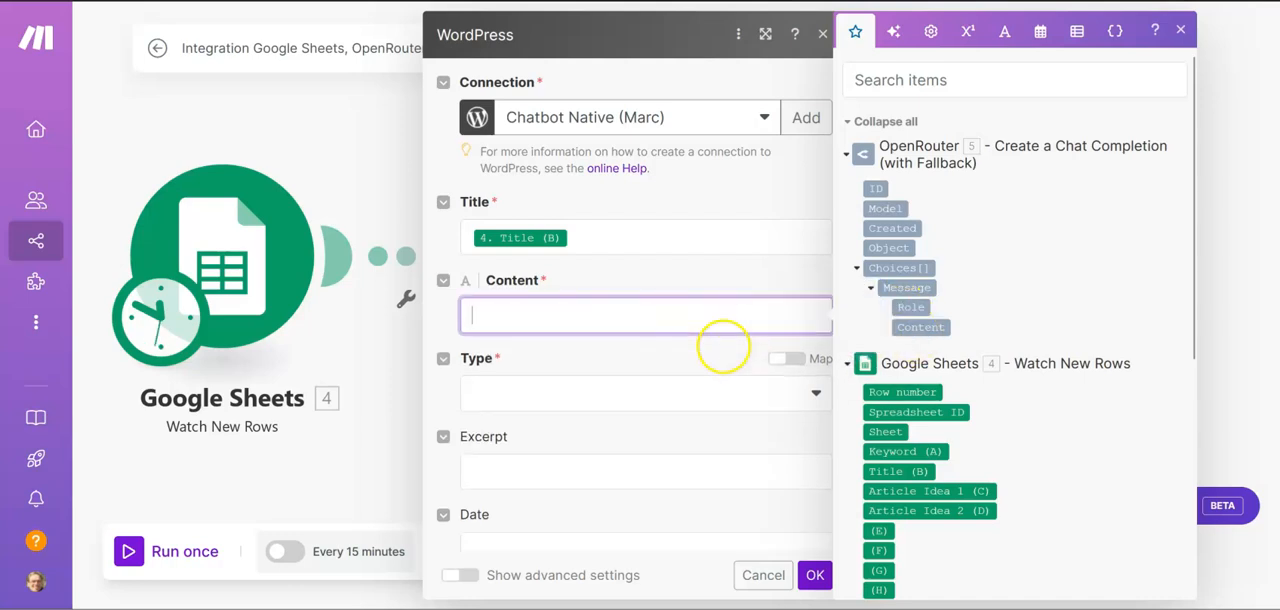
left_click(904, 327)
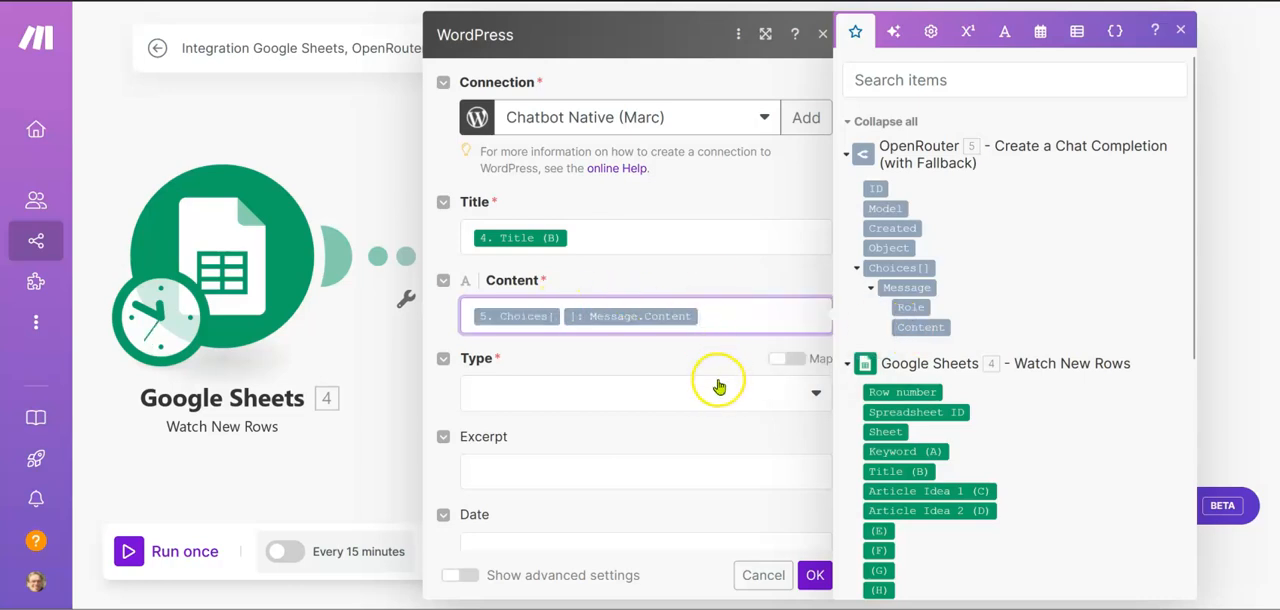
Set the WordPress post's type to Posts and map its slug to Keyword (A) from Google Sheets
left_click(669, 393)
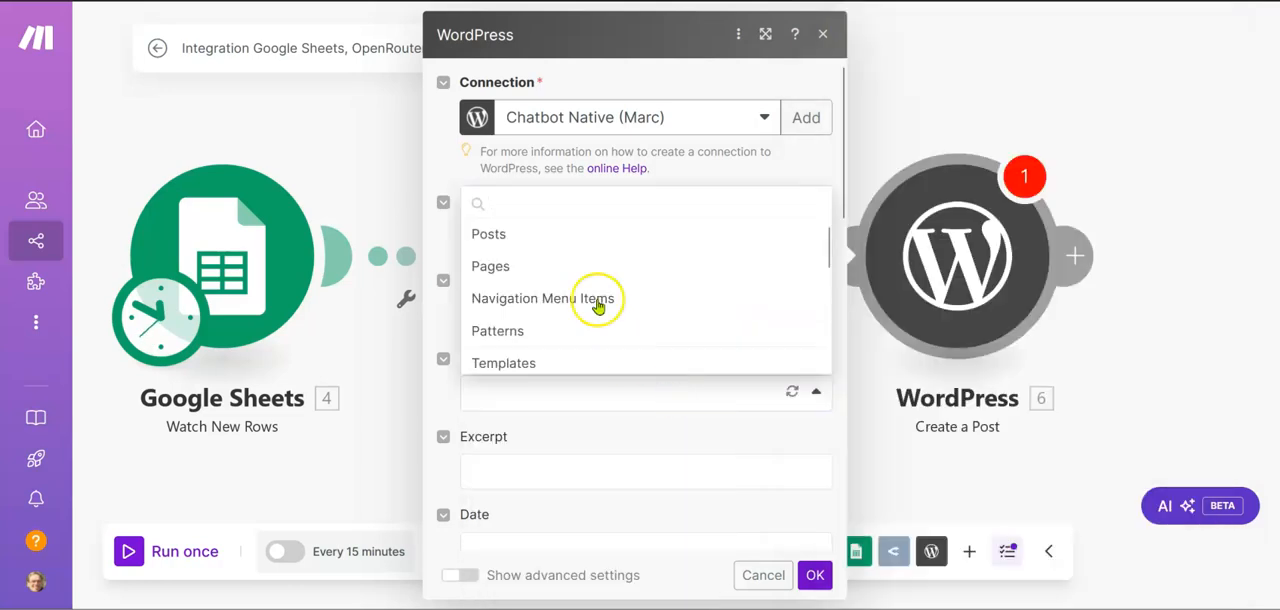
left_click(549, 234)
scroll(551, 423, "down", 3)
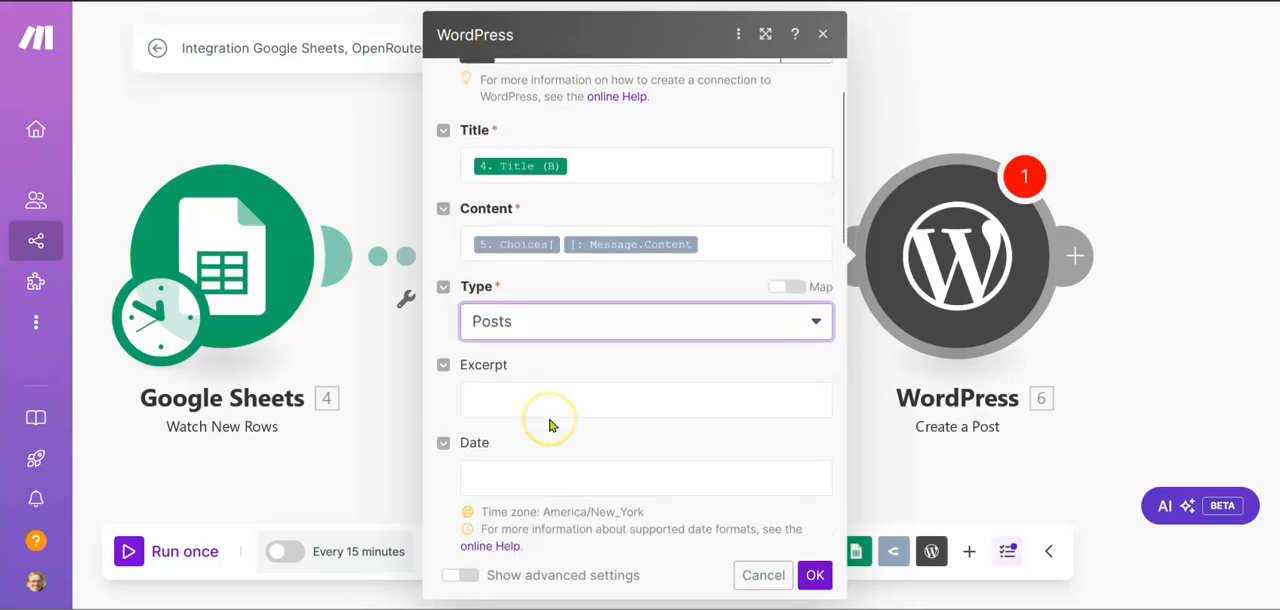
scroll(549, 424, "down", 5)
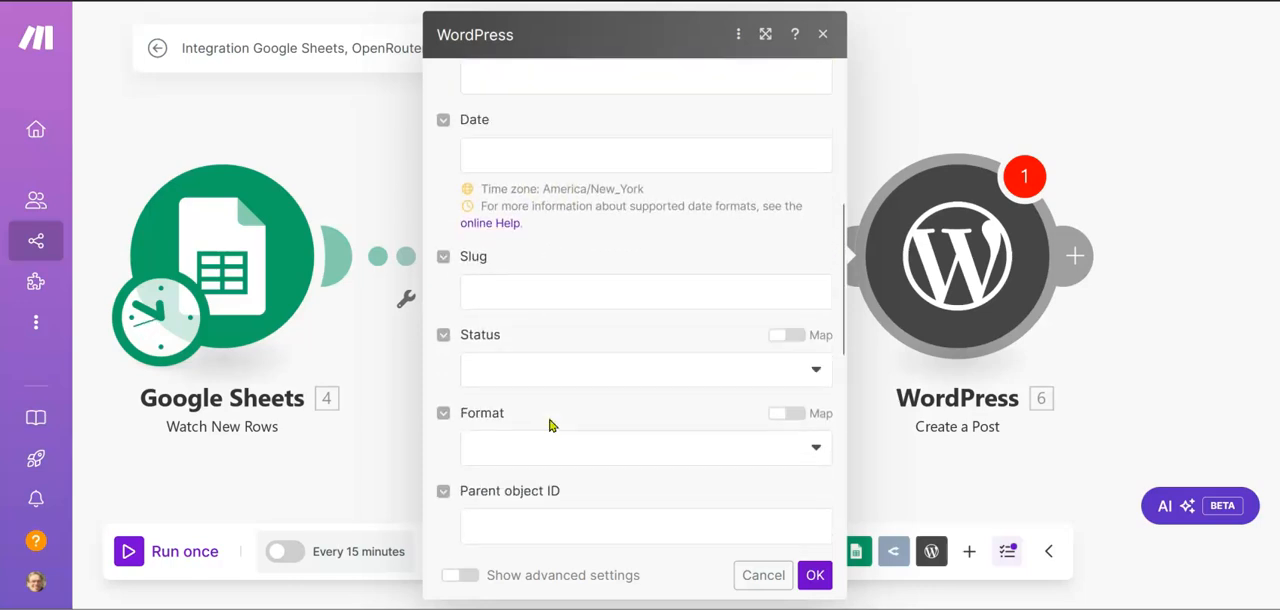
left_click(608, 302)
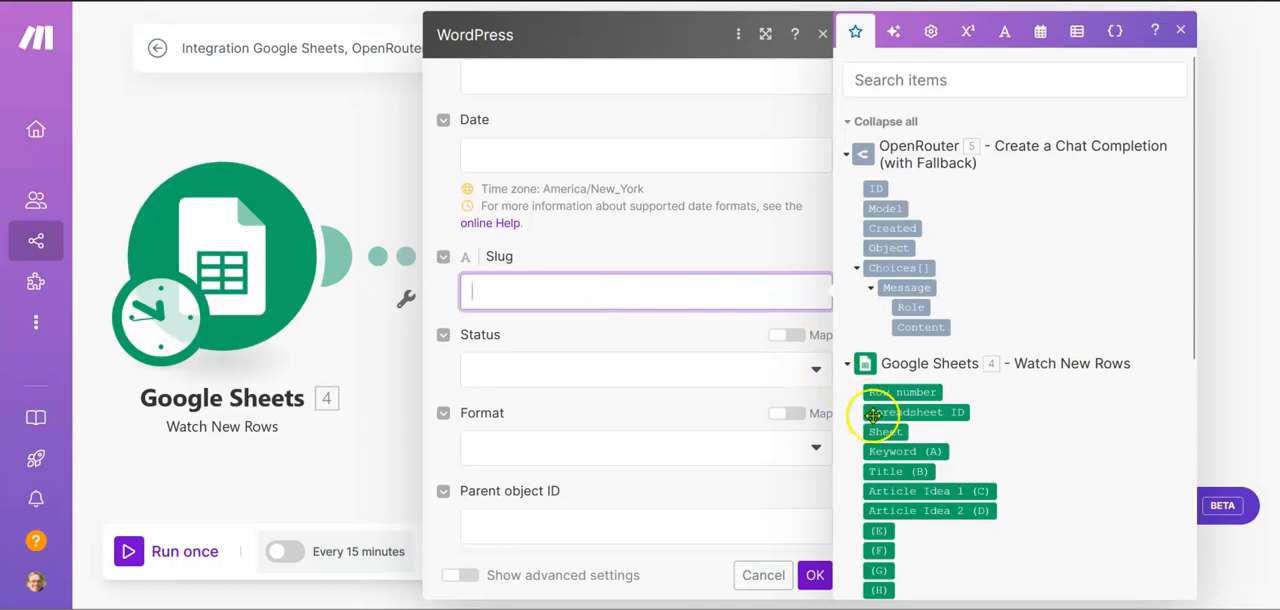
left_click(889, 451)
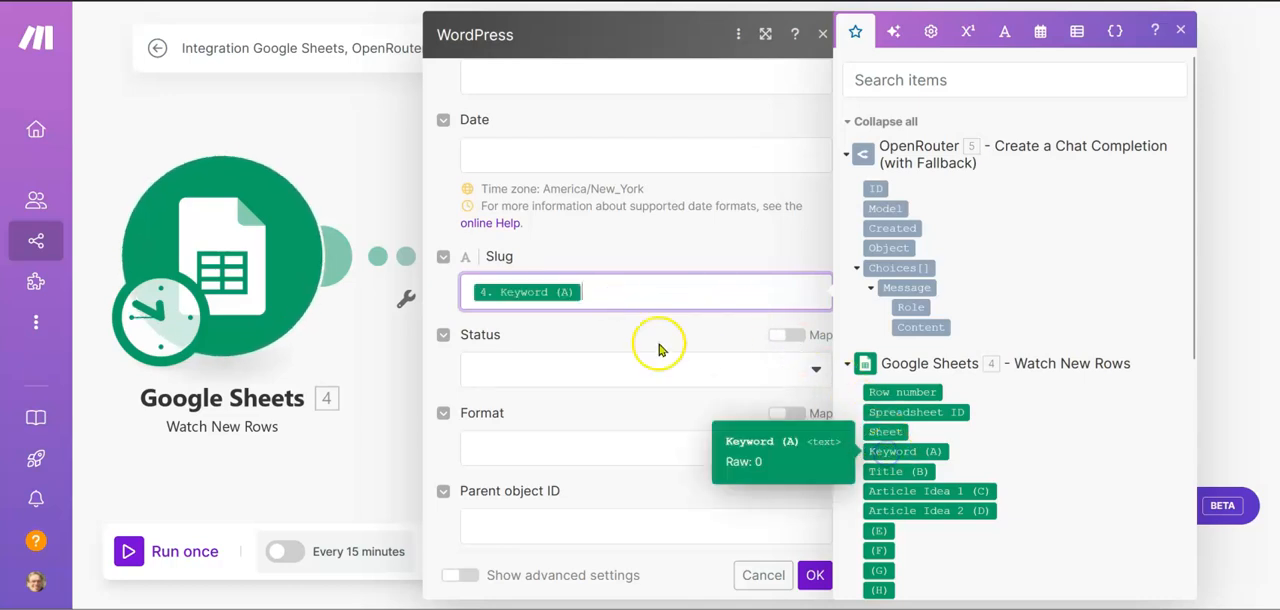
Set the post's status to Draft and select the site owner as author, saving the WordPress module
left_click(591, 365)
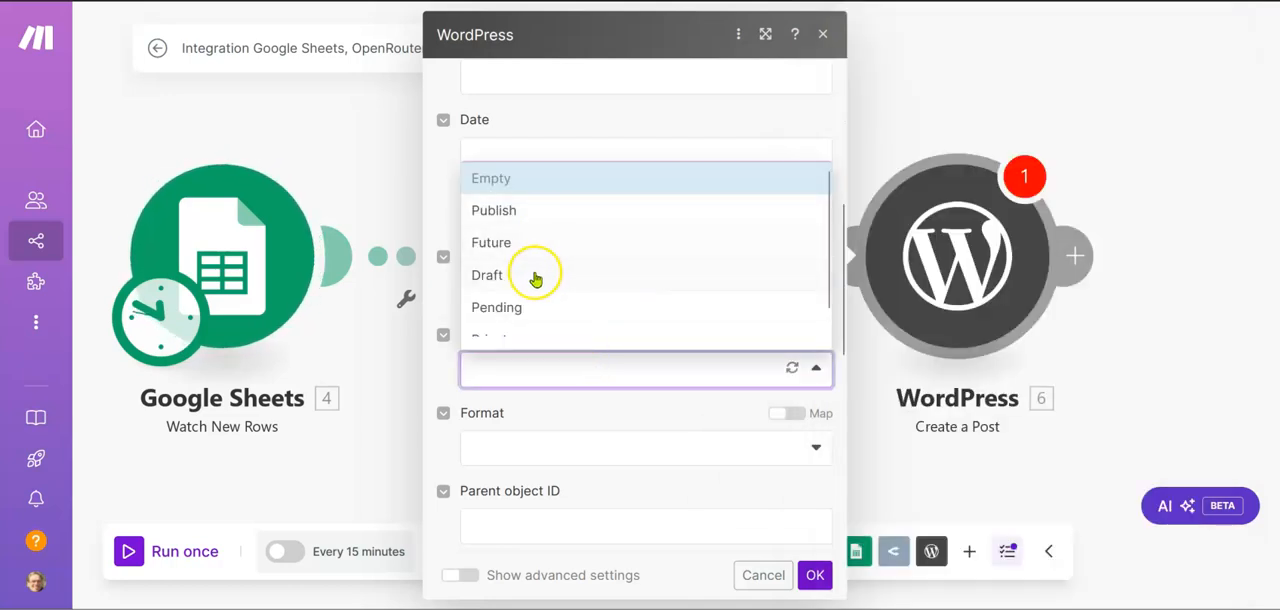
left_click(533, 278)
scroll(571, 448, "down", 2)
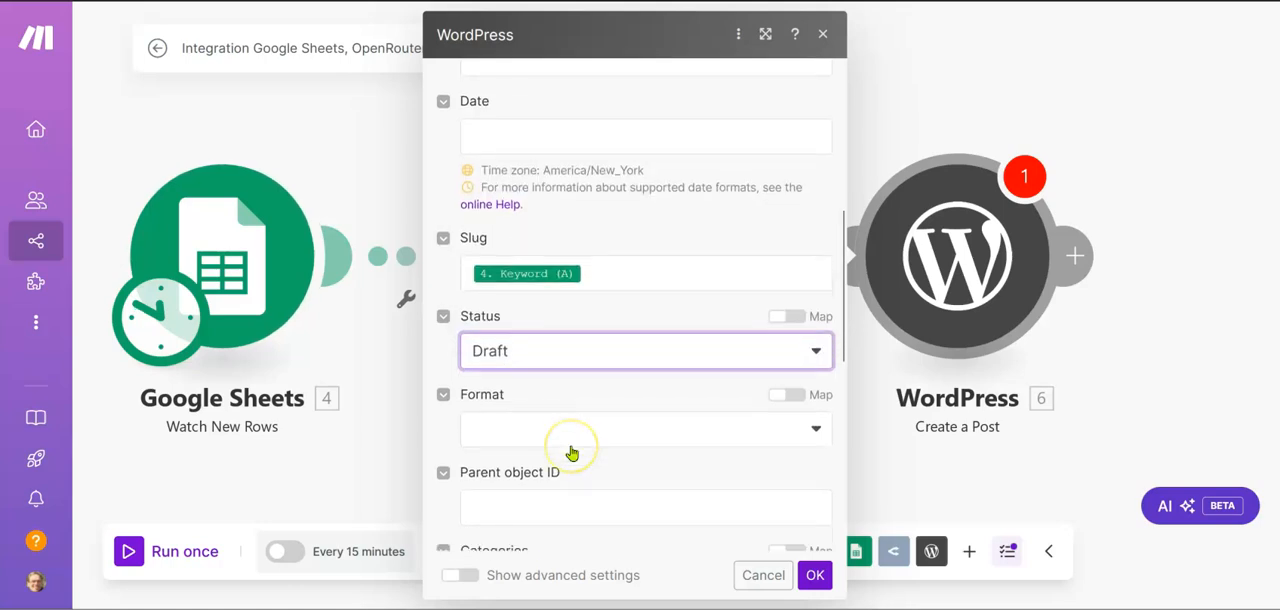
scroll(570, 450, "down", 3)
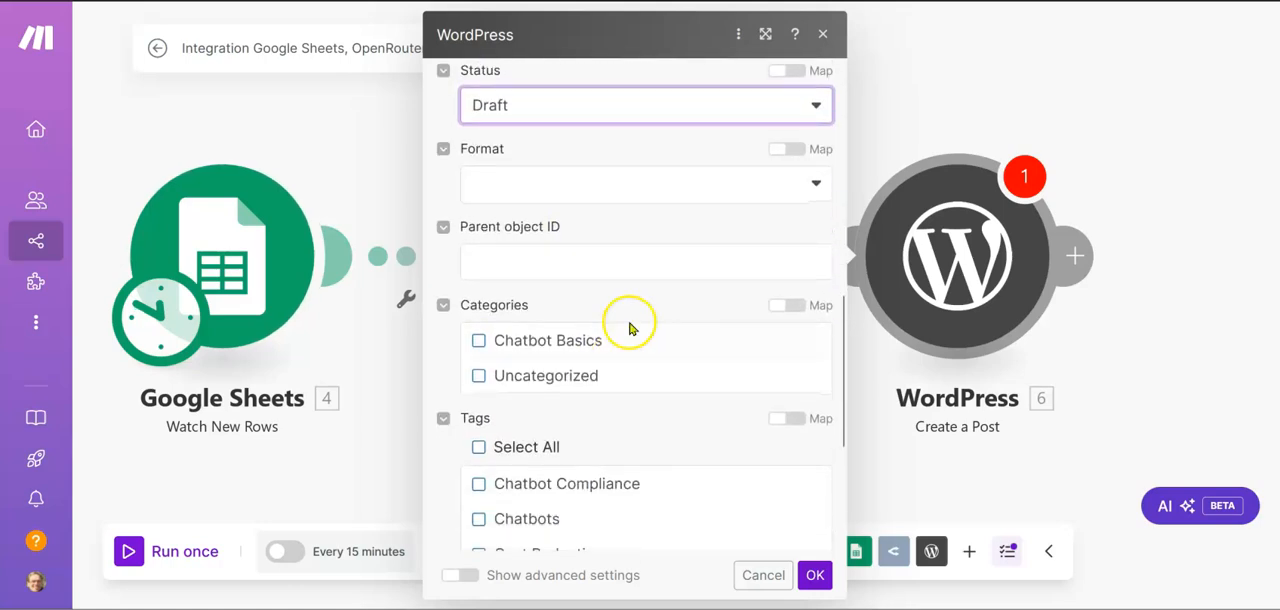
scroll(621, 432, "down", 1)
scroll(621, 432, "down", 10)
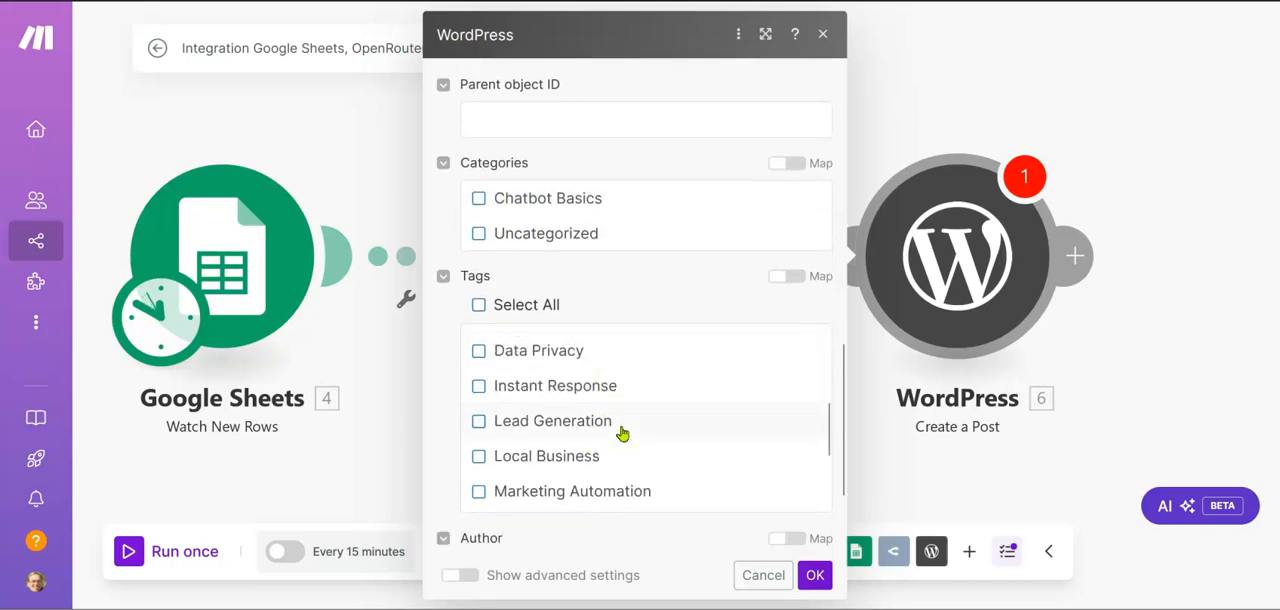
scroll(621, 432, "down", 3)
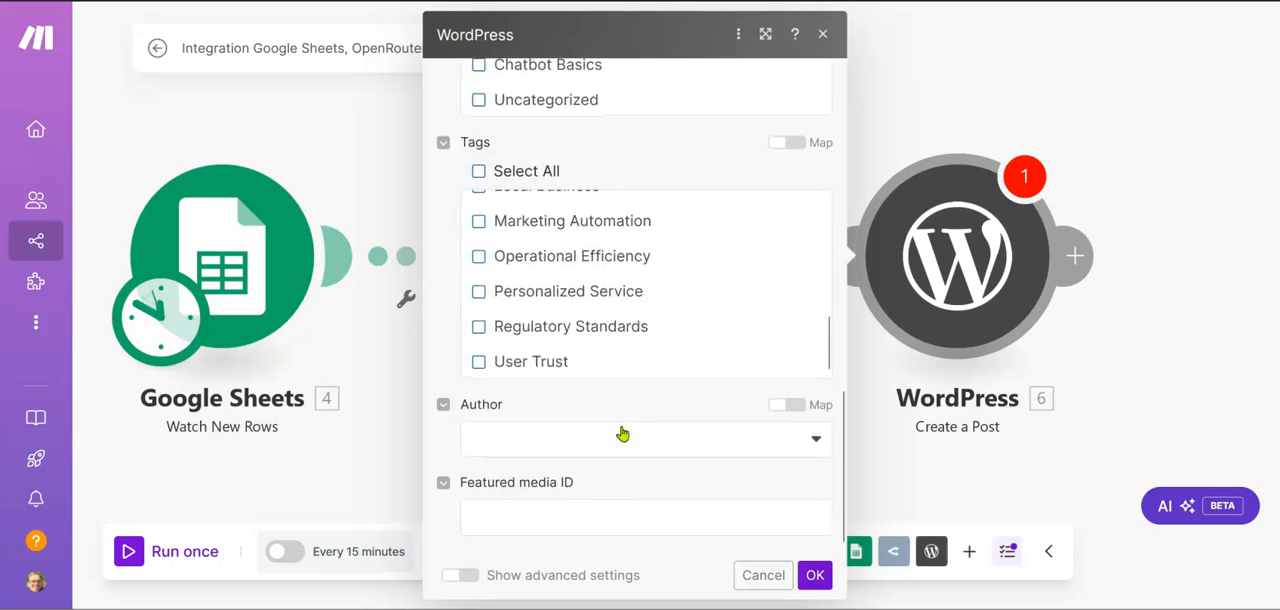
left_click(620, 437)
left_click(528, 405)
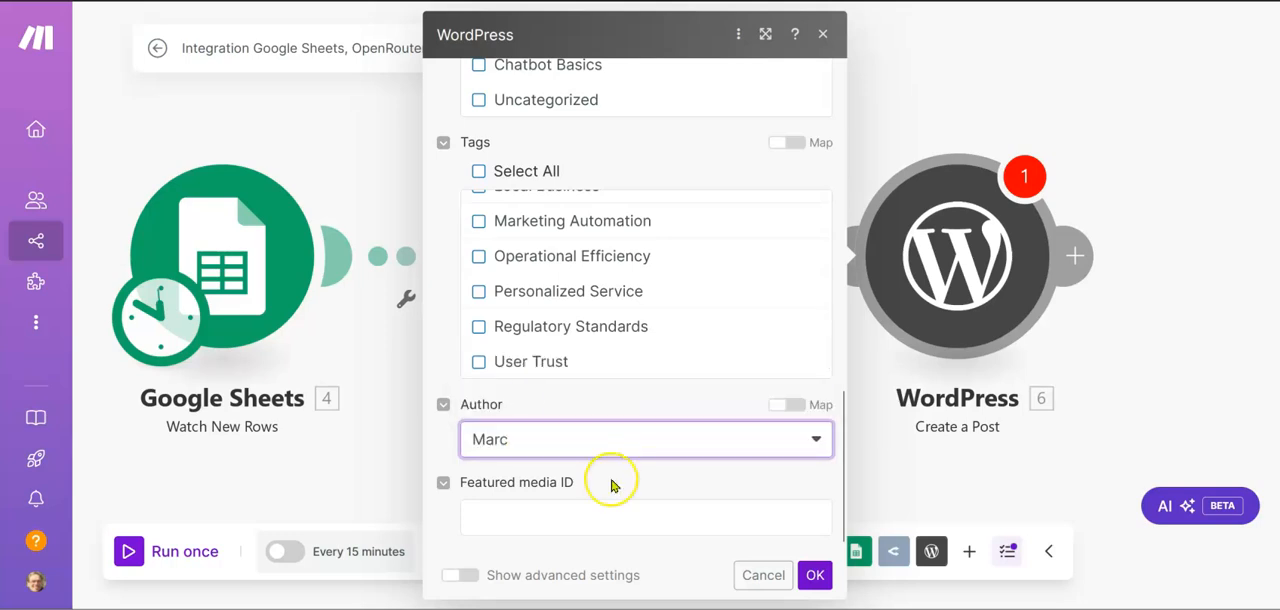
scroll(614, 486, "up", 10)
scroll(611, 481, "down", 1)
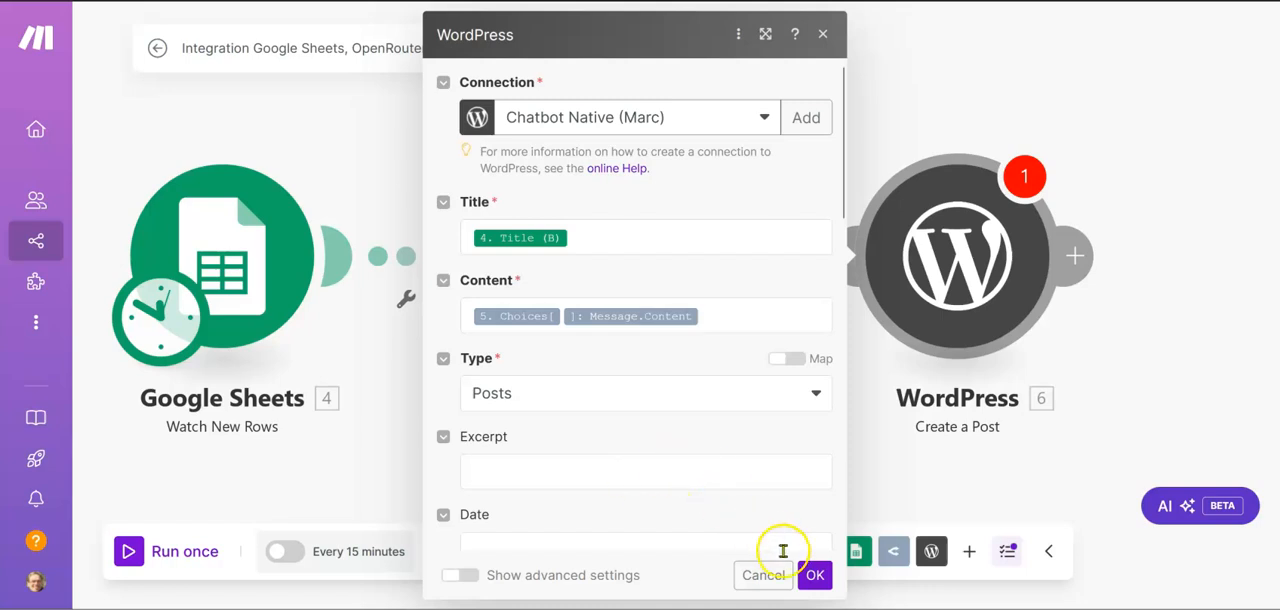
left_click(813, 580)
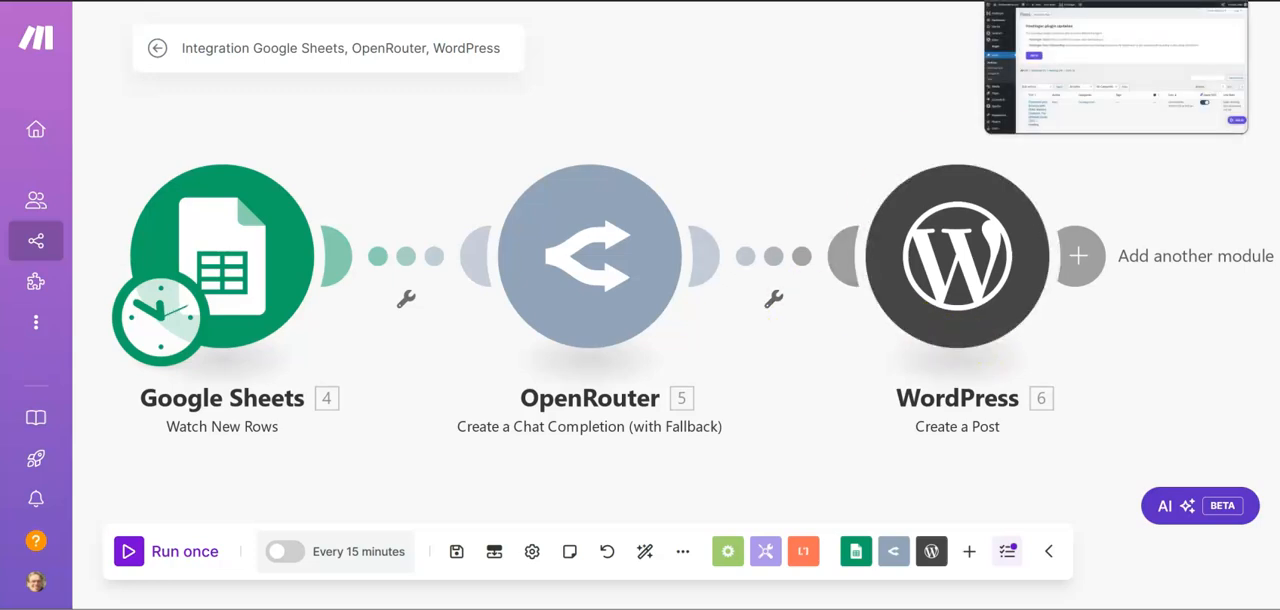
Run the scenario once, and list only the draft posts in WordPress after refreshing its posts list
left_click(140, 555)
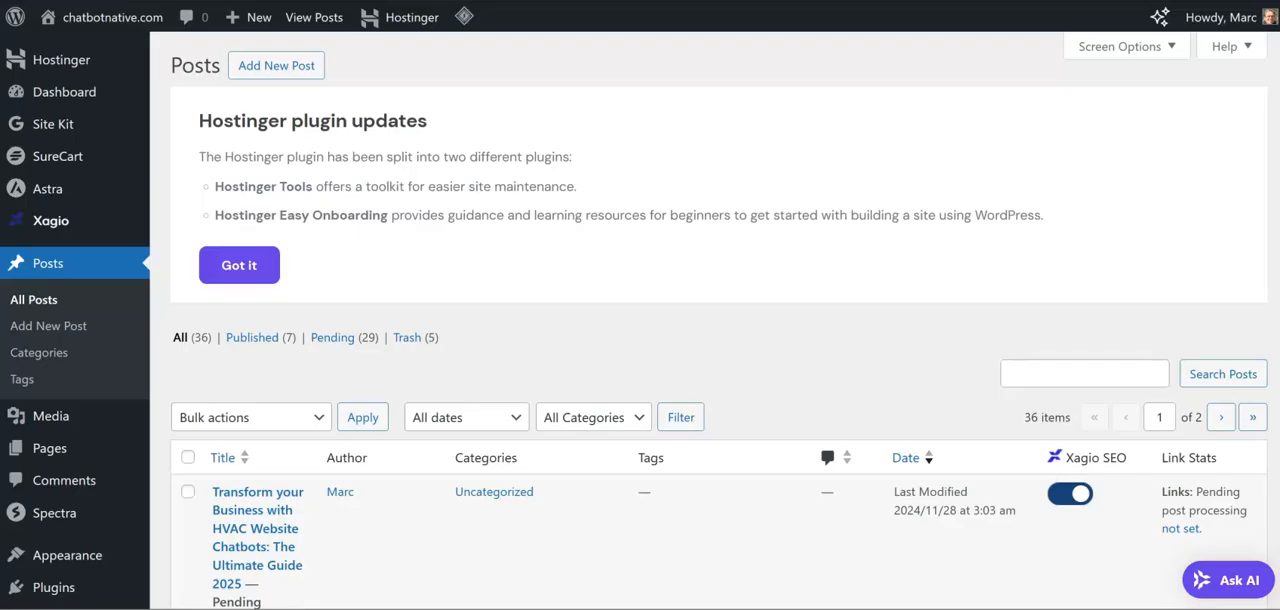
scroll(752, 252, "down", 1)
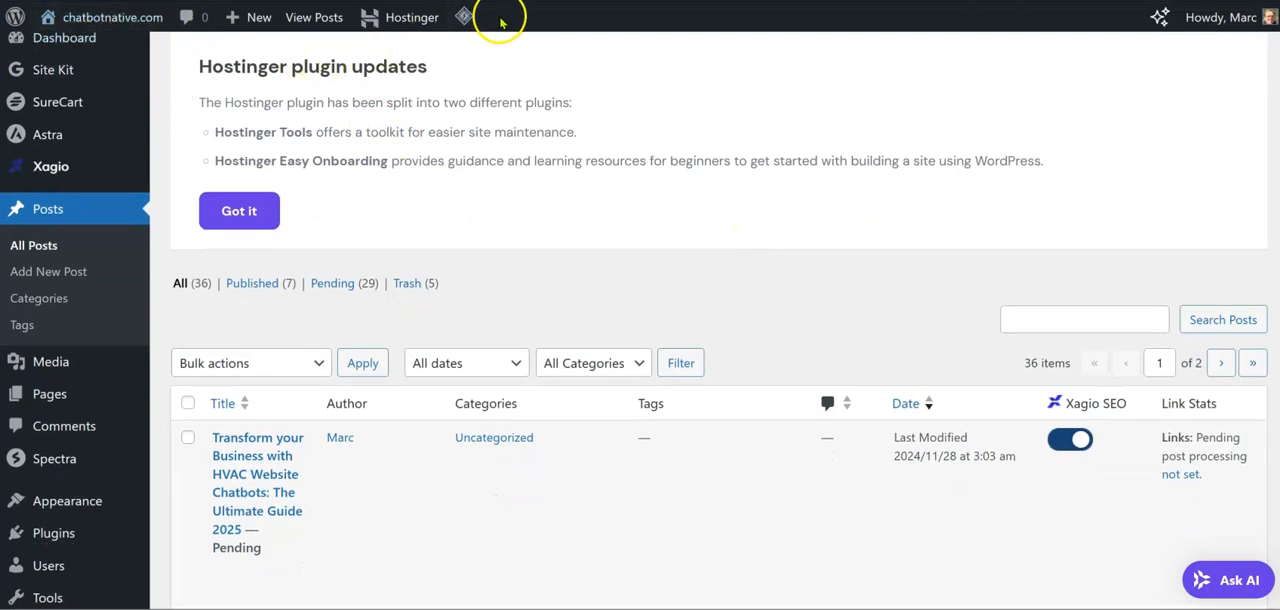
key("ctrl+l")
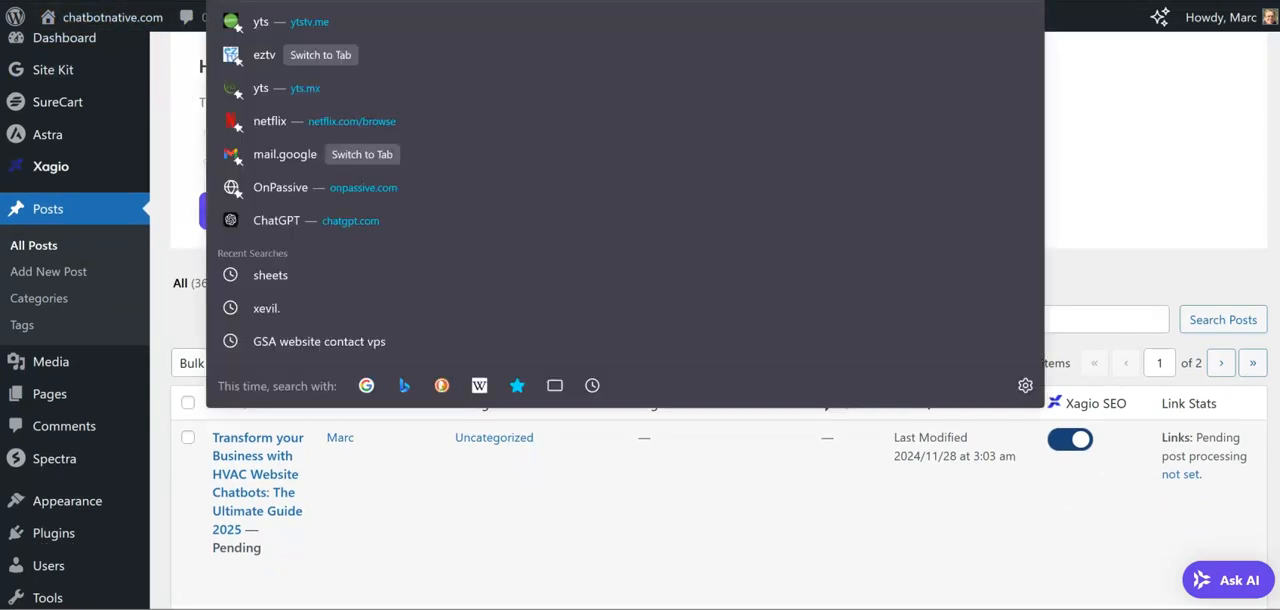
key("Return")
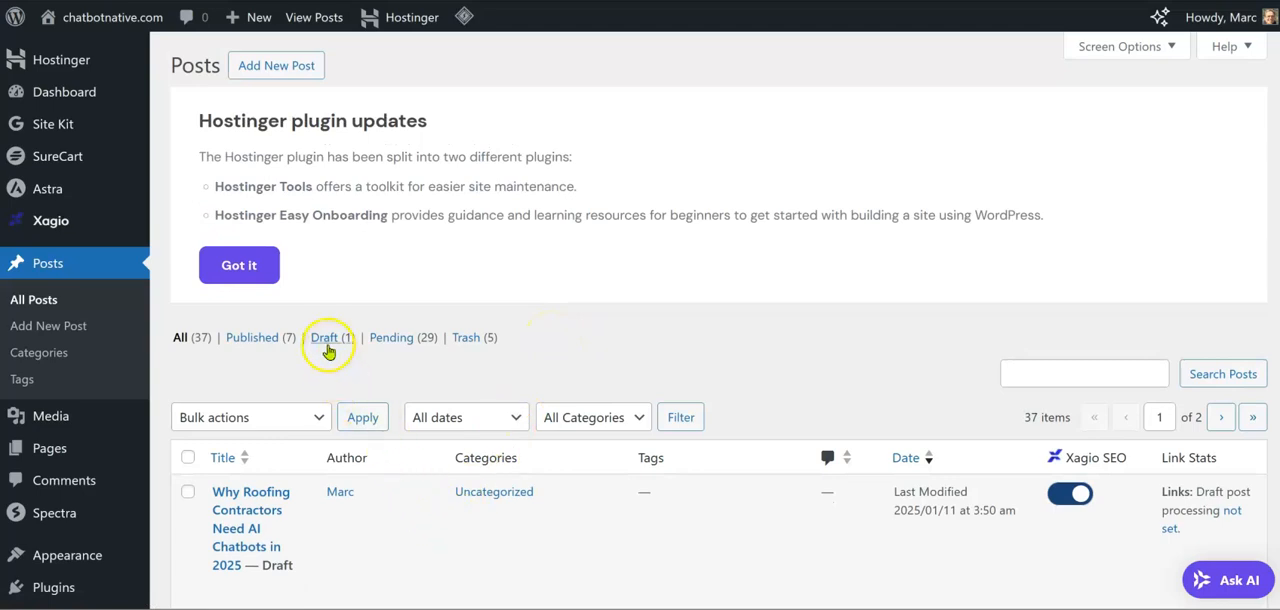
left_click(328, 340)
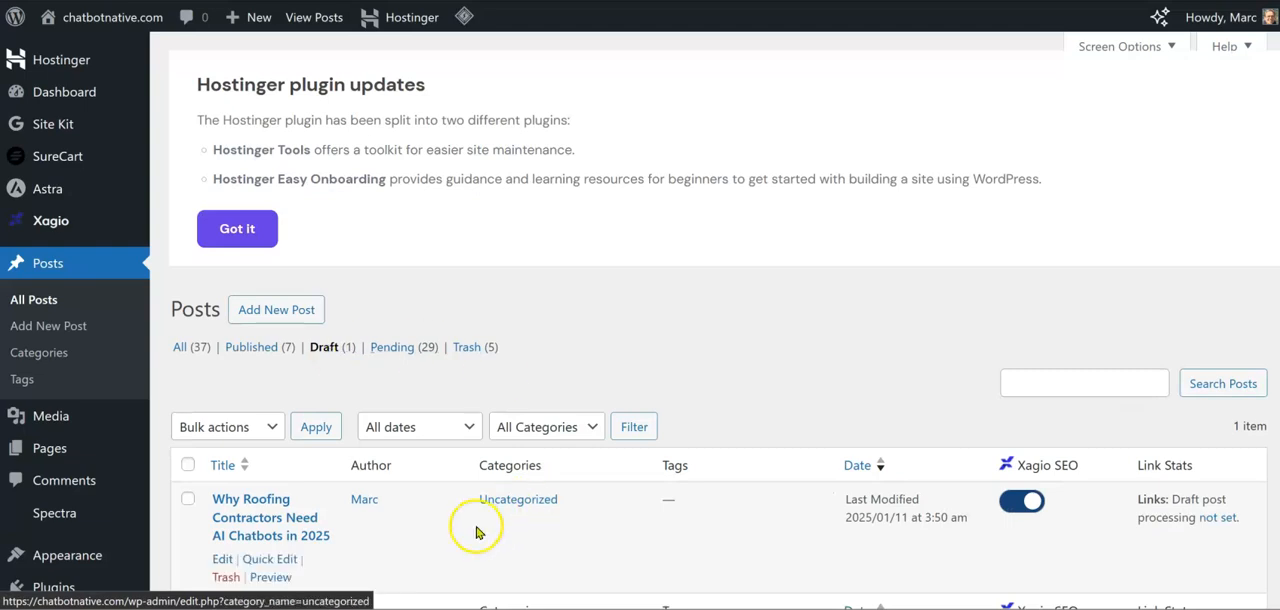
Open the preview of the draft "Why Roofing Contractors Need AI Chatbots in 2025" in a new tab
scroll(434, 531, "down", 2)
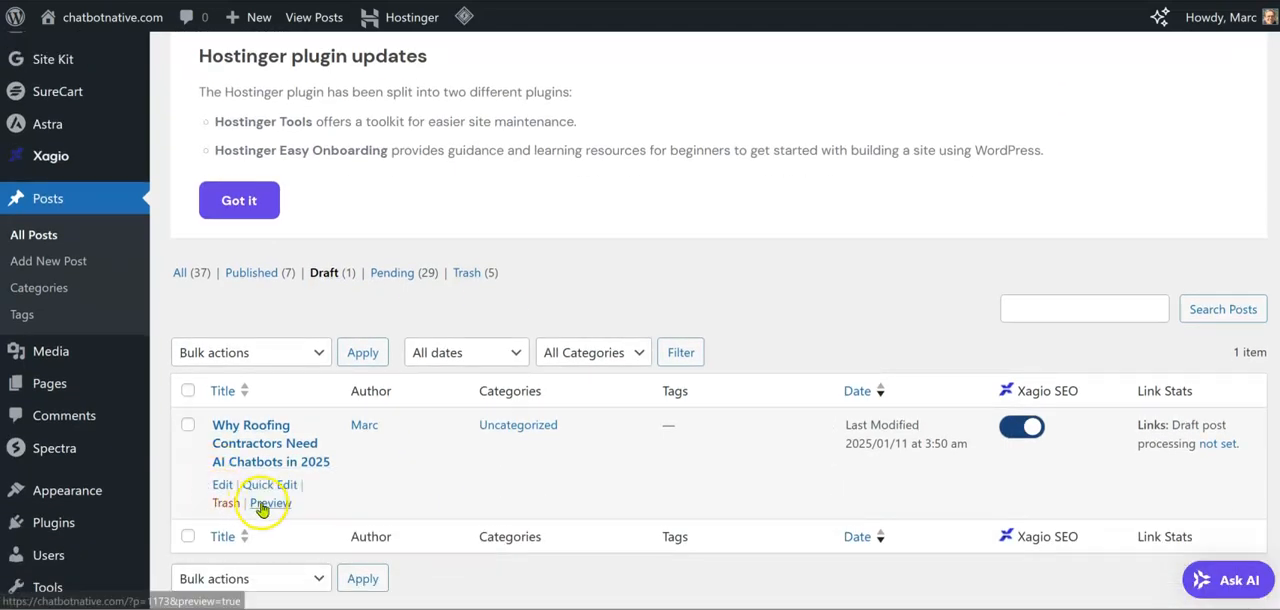
right_click(270, 503)
left_click(328, 140)
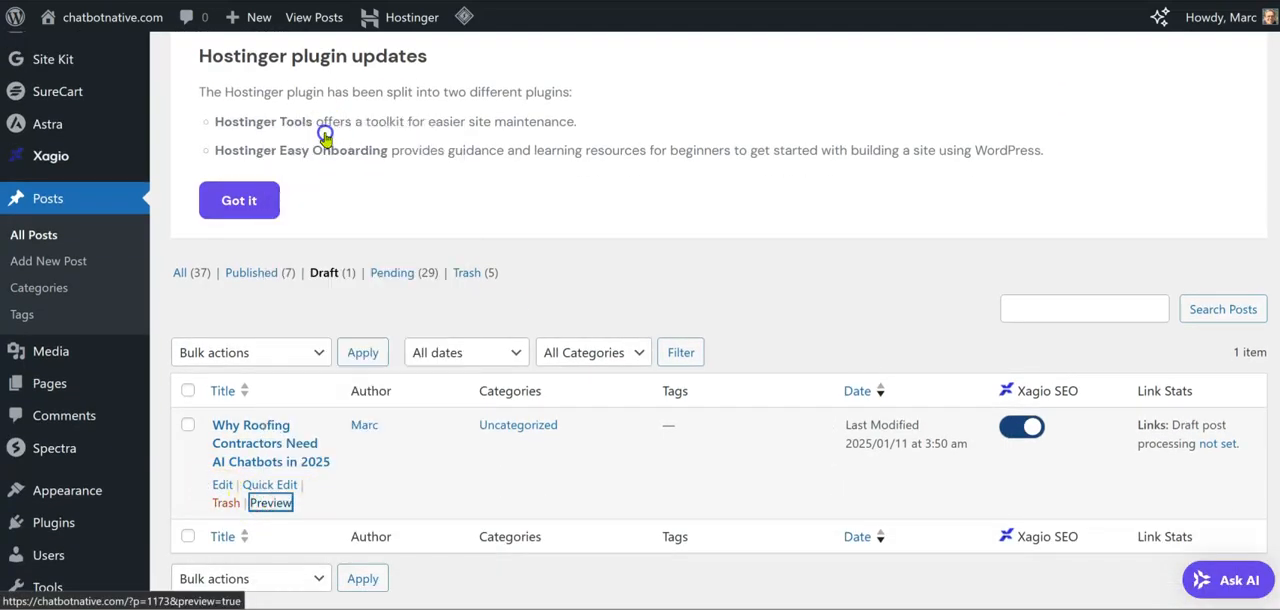
left_click(952, 1)
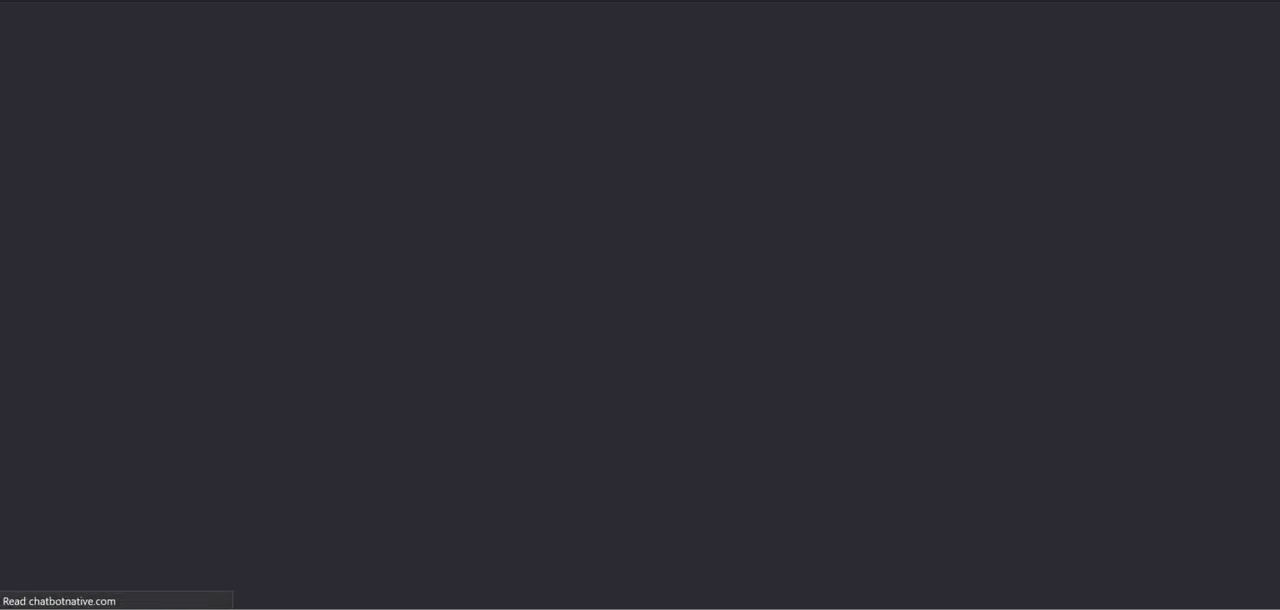
Examine the previewed article from its title to its call to action, checking the generated text and its formatting
scroll(735, 320, "down", 3)
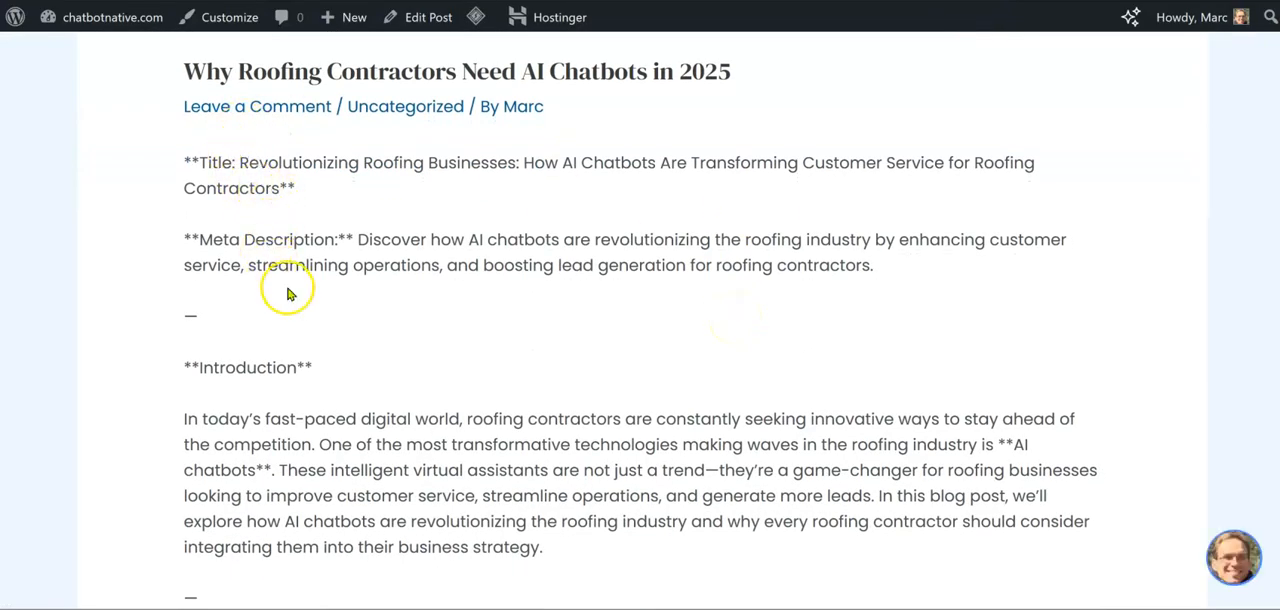
scroll(286, 289, "down", 10)
scroll(286, 289, "down", 12)
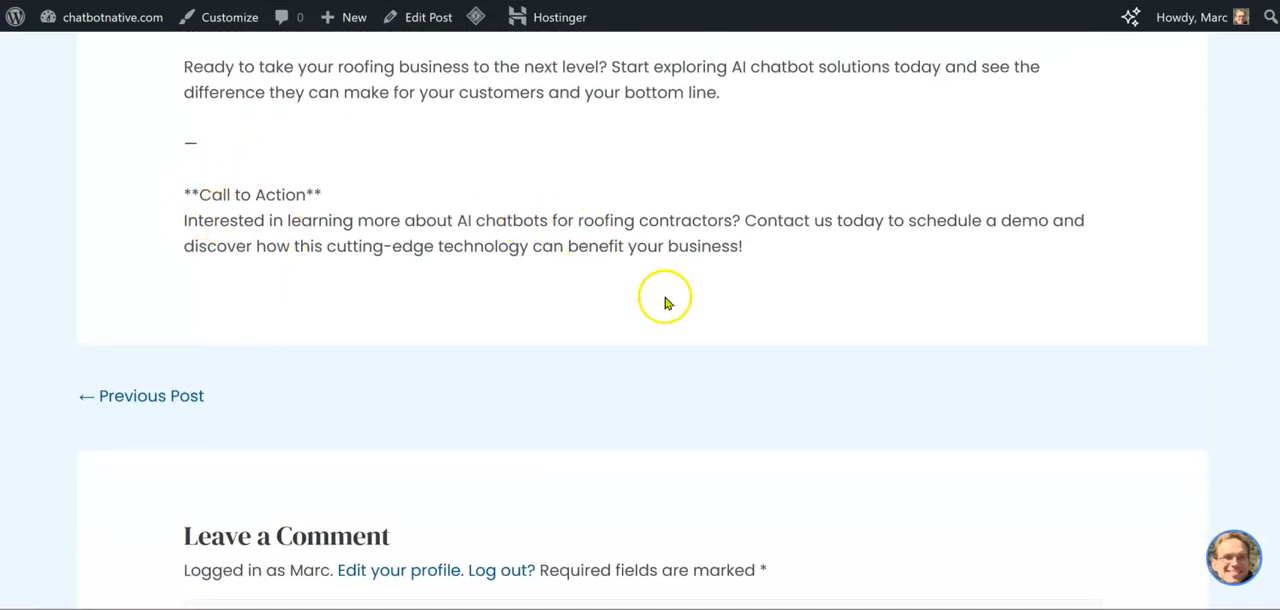
scroll(803, 276, "down", 3)
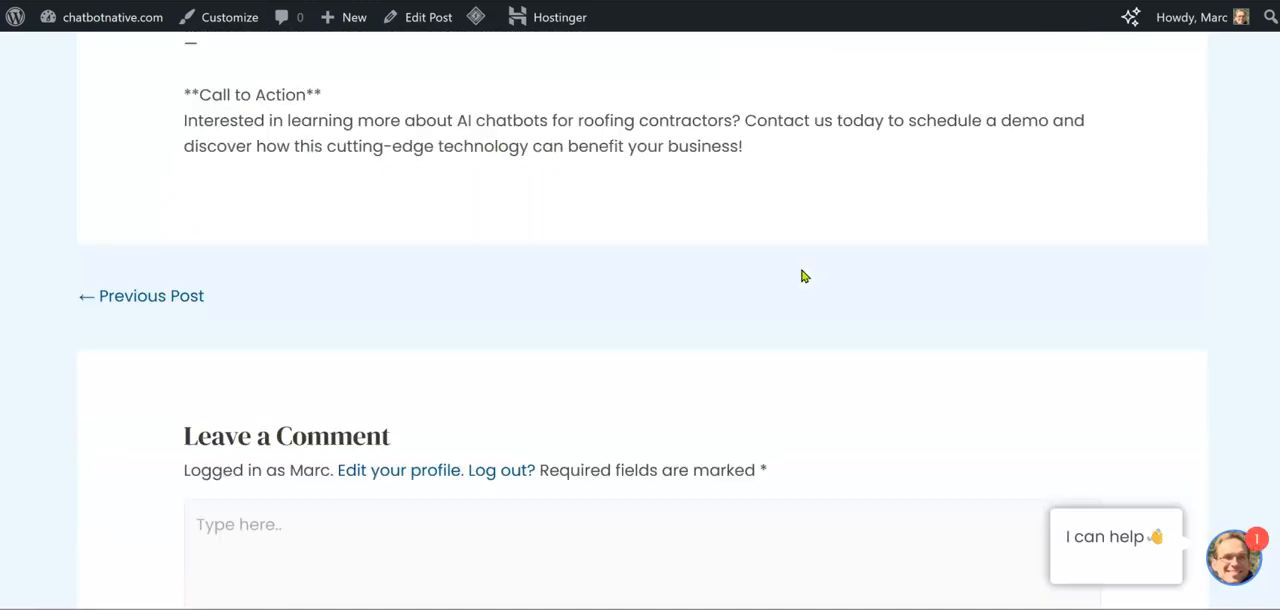
scroll(803, 276, "up", 6)
scroll(803, 276, "up", 10)
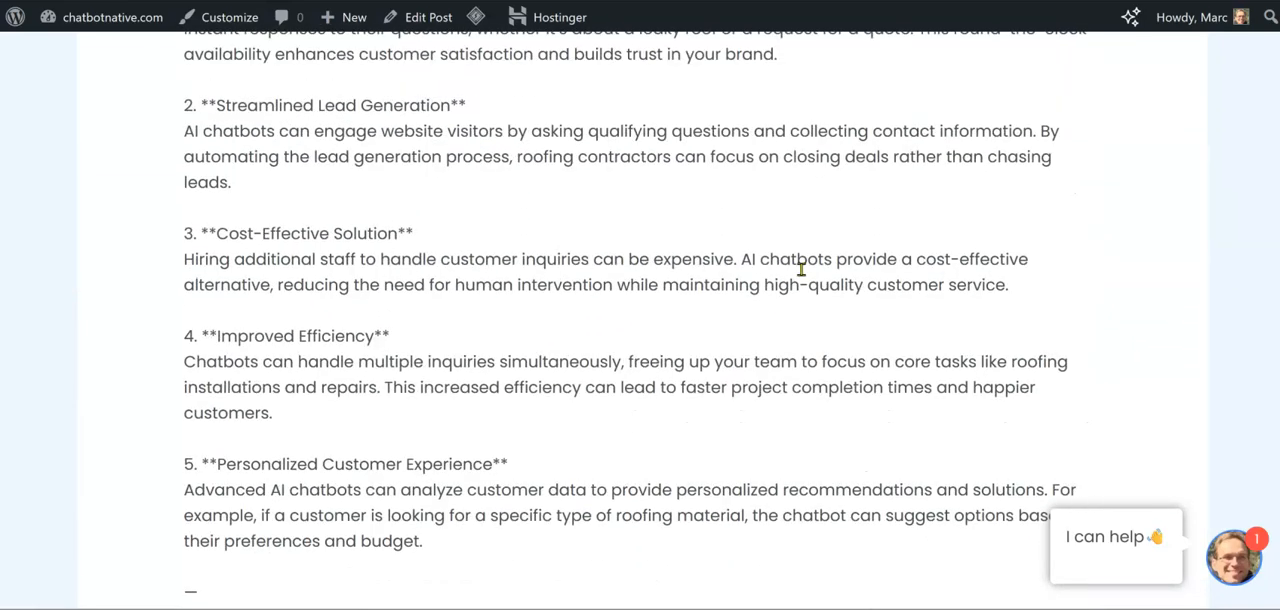
scroll(803, 276, "up", 5)
scroll(801, 270, "up", 2)
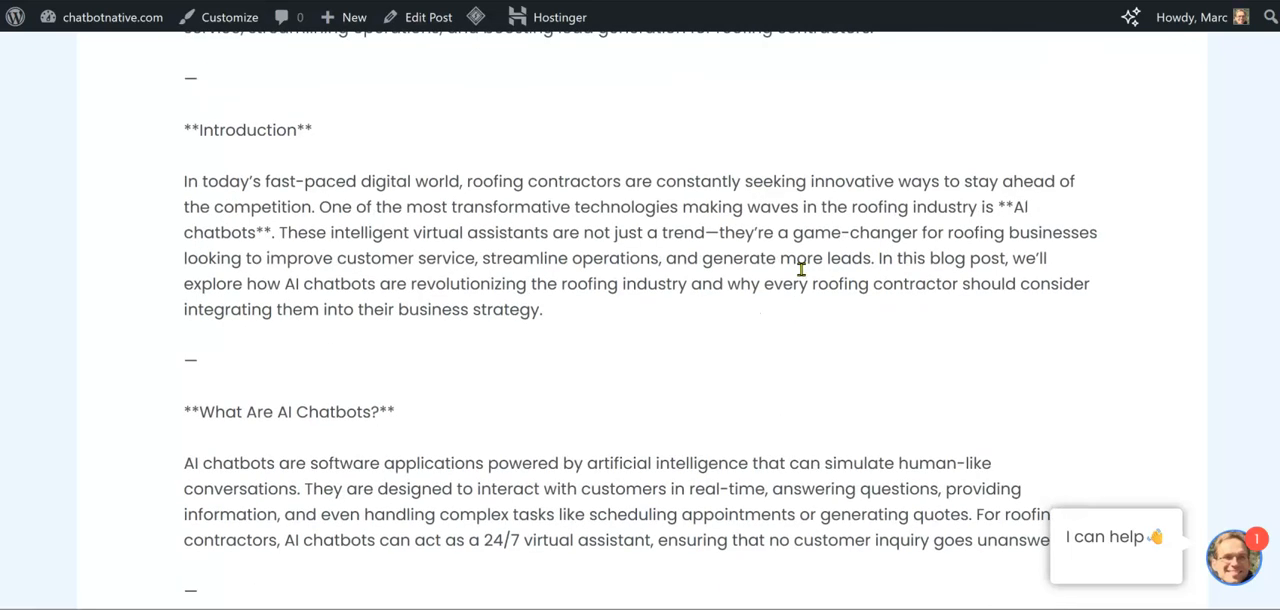
scroll(801, 270, "up", 4)
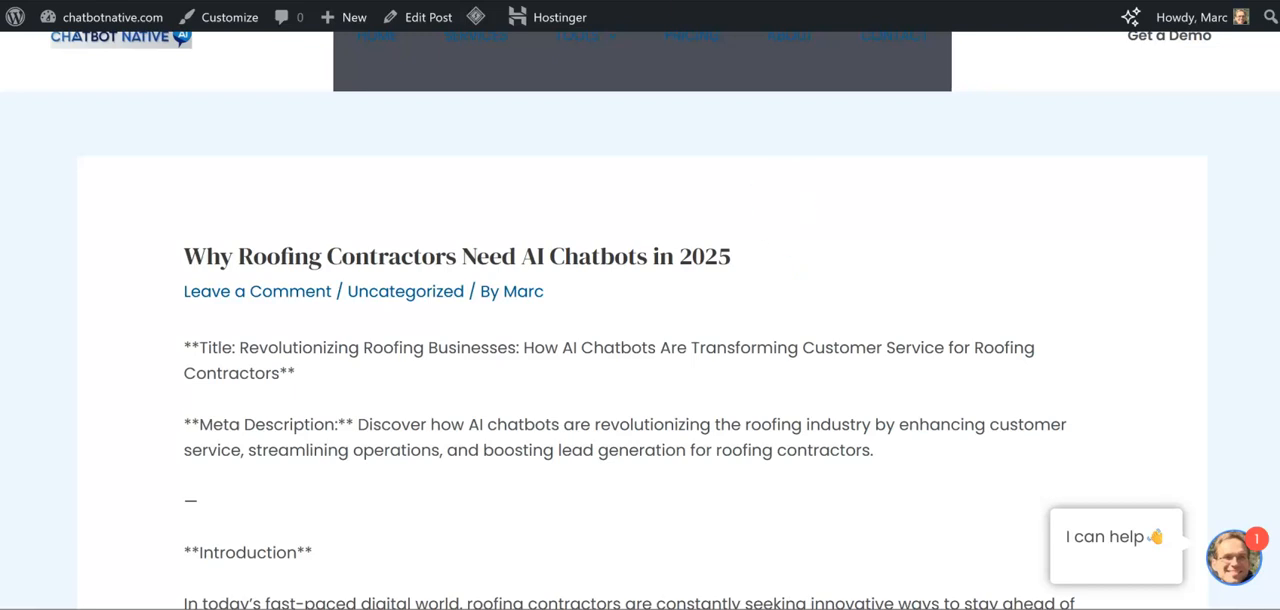
Switch back to Make and add "and dont in HTML" after "seo optimization" in the OpenRouter message content, saving the module
left_click(708, 1)
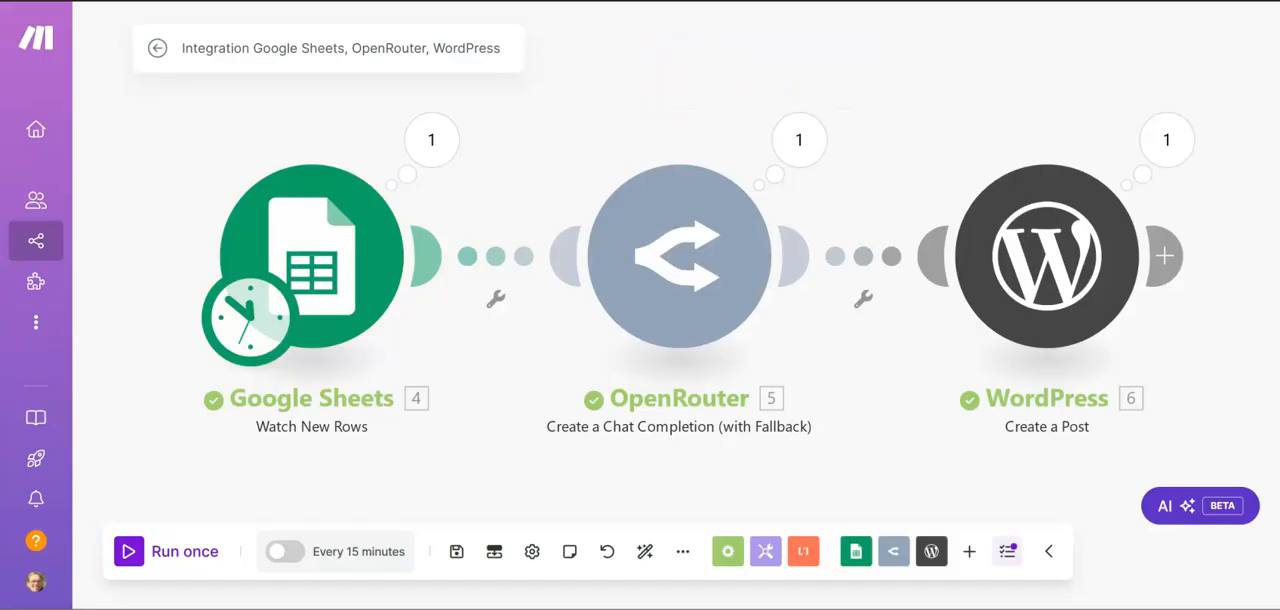
left_click(679, 290)
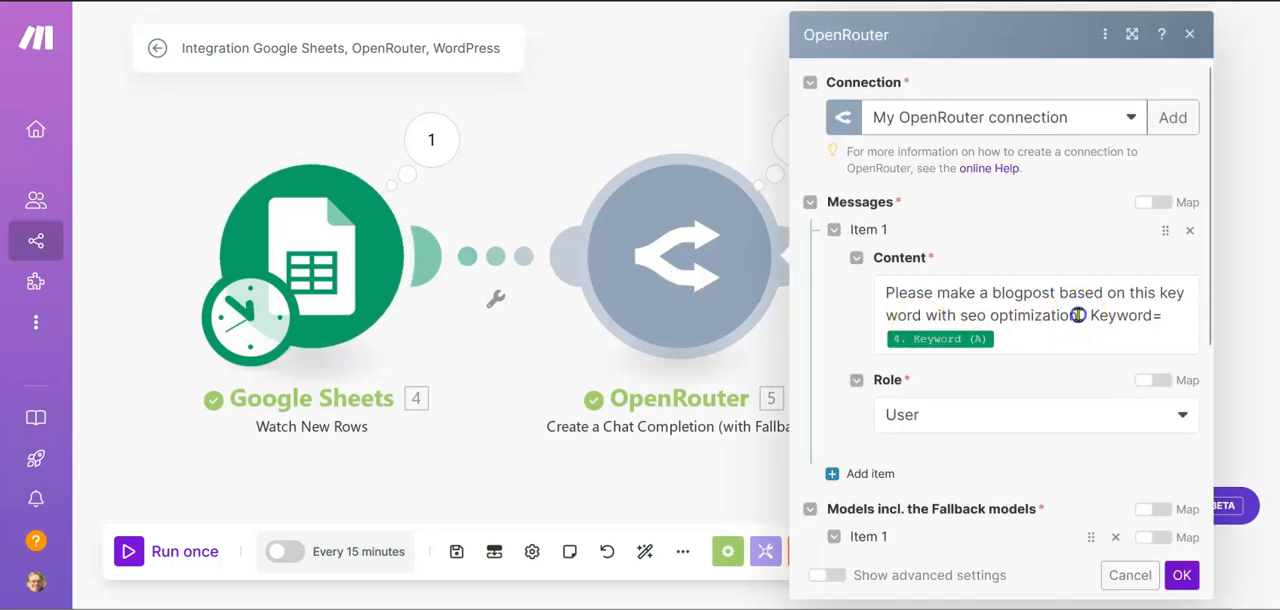
left_click(1077, 315)
type("and ")
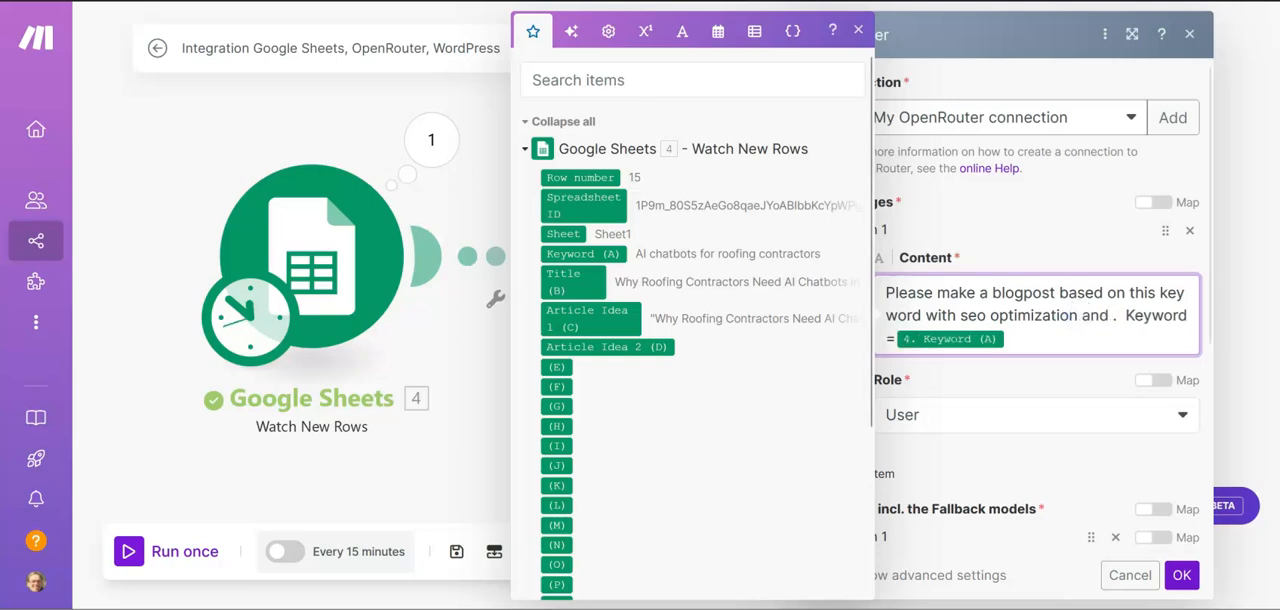
type("dont in H")
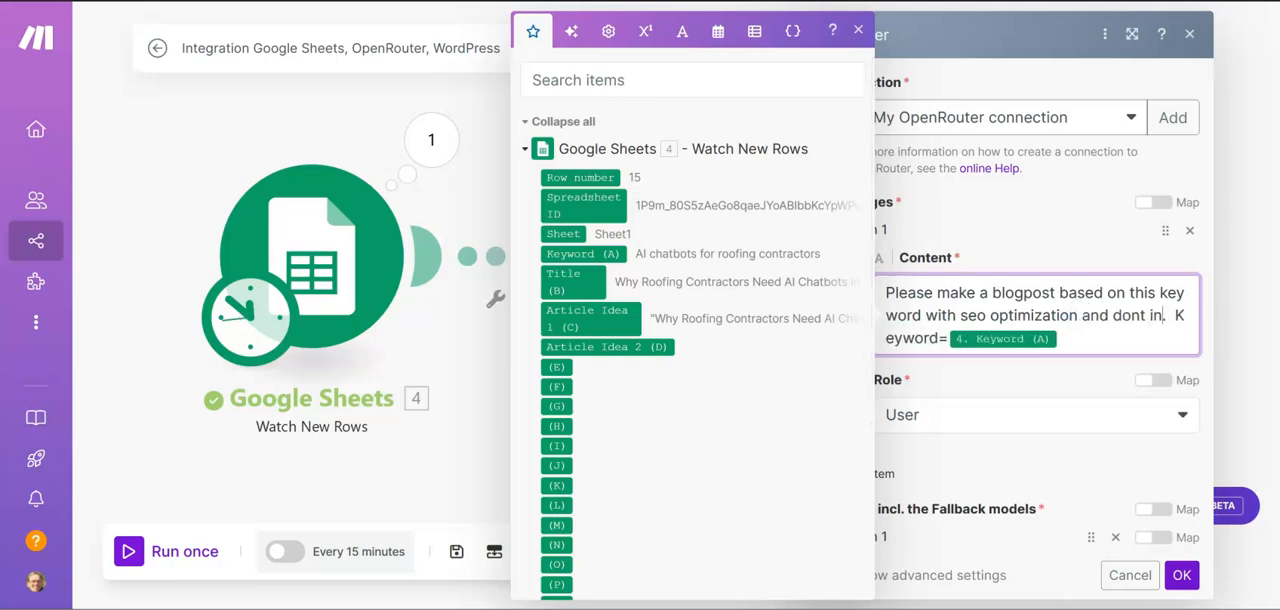
type("TML")
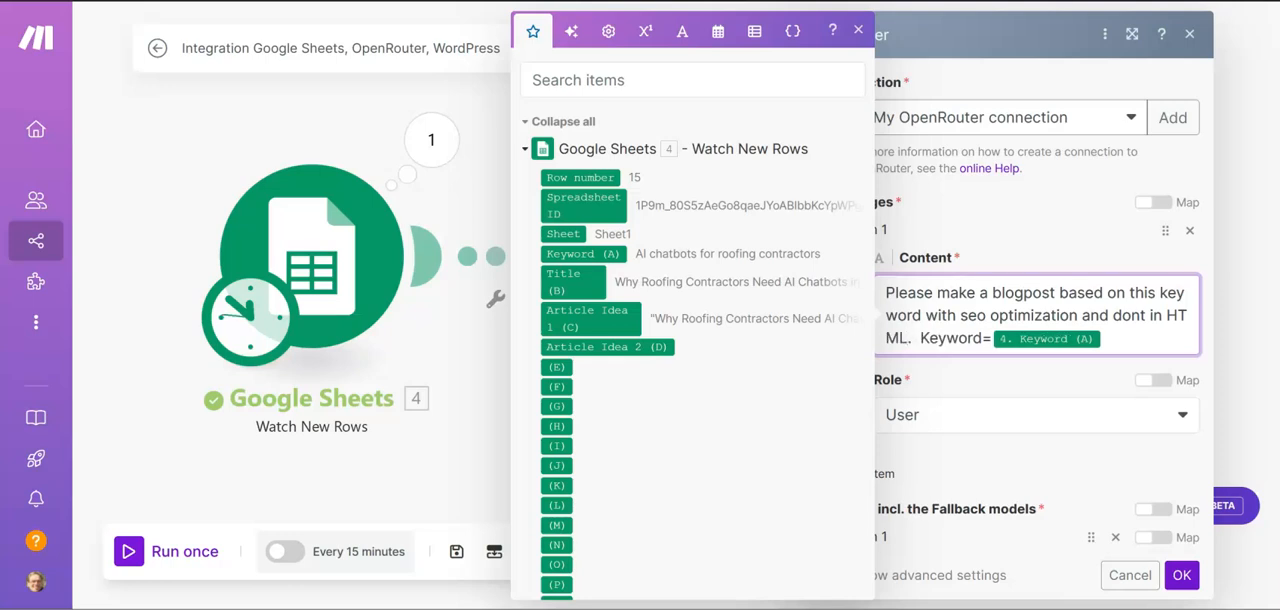
left_click(1180, 577)
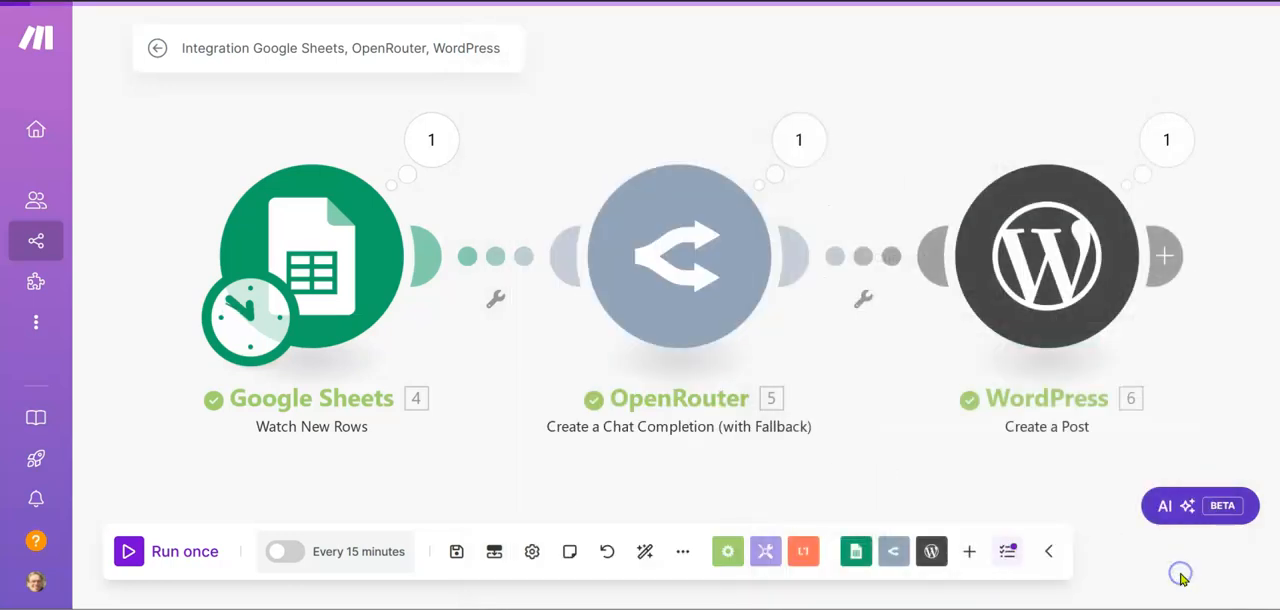
Set the Google Sheets trigger to start manually from row [15], "AI chatbots for roofing contractors", and run the scenario once
left_click(153, 553)
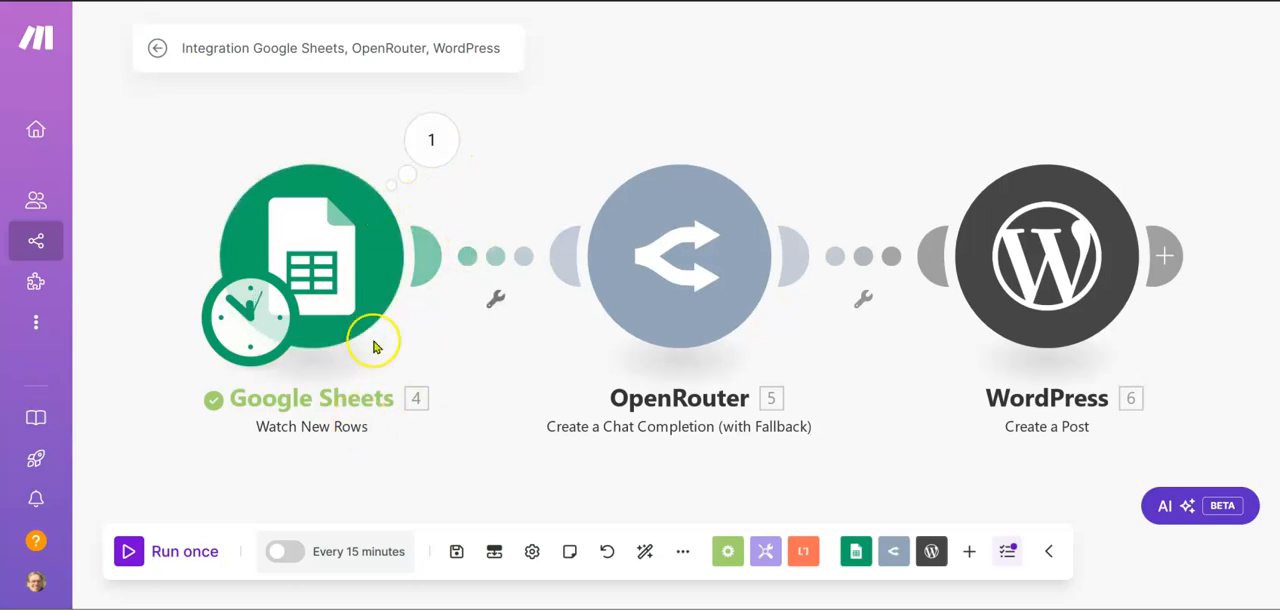
left_click(347, 261)
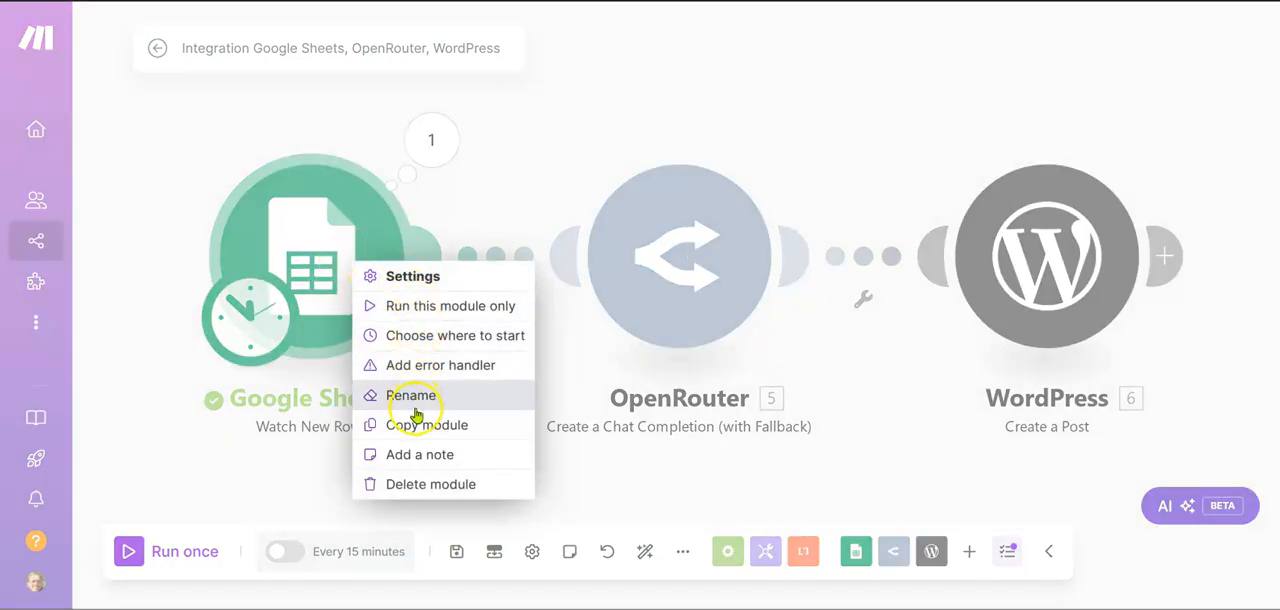
left_click(438, 340)
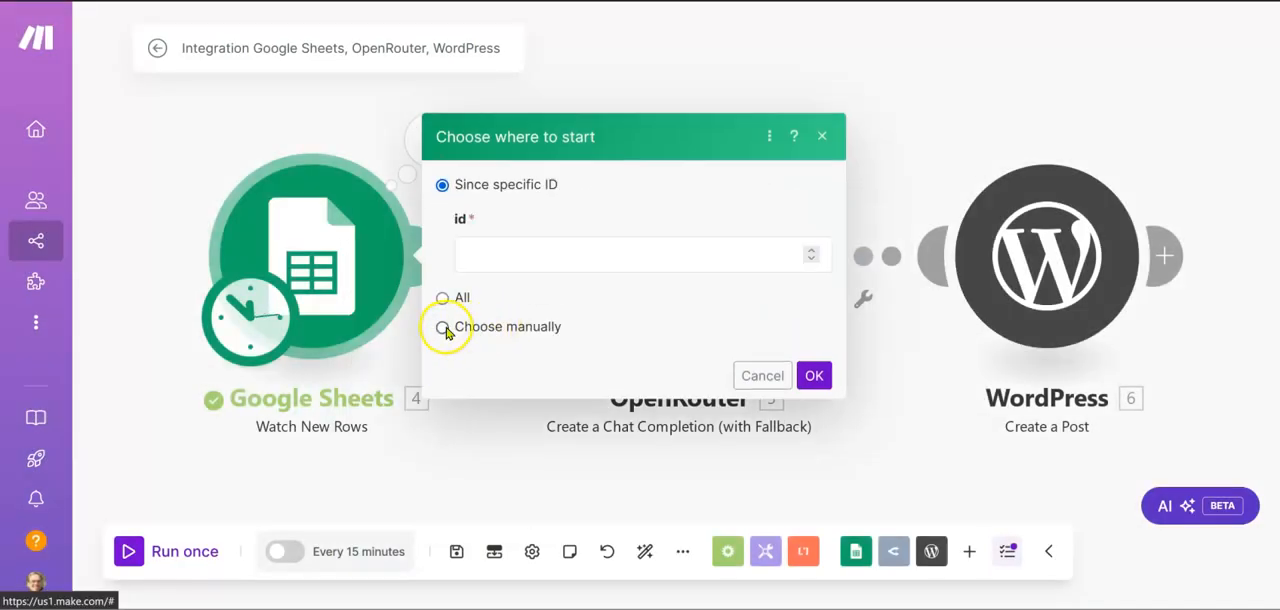
left_click(443, 326)
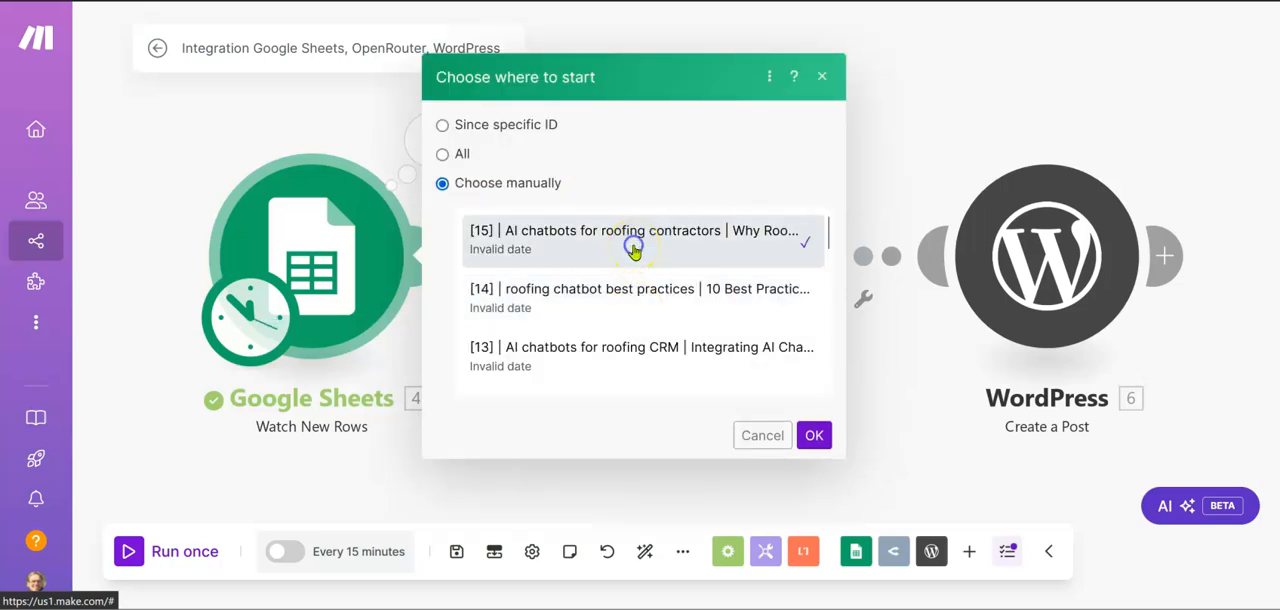
left_click(814, 435)
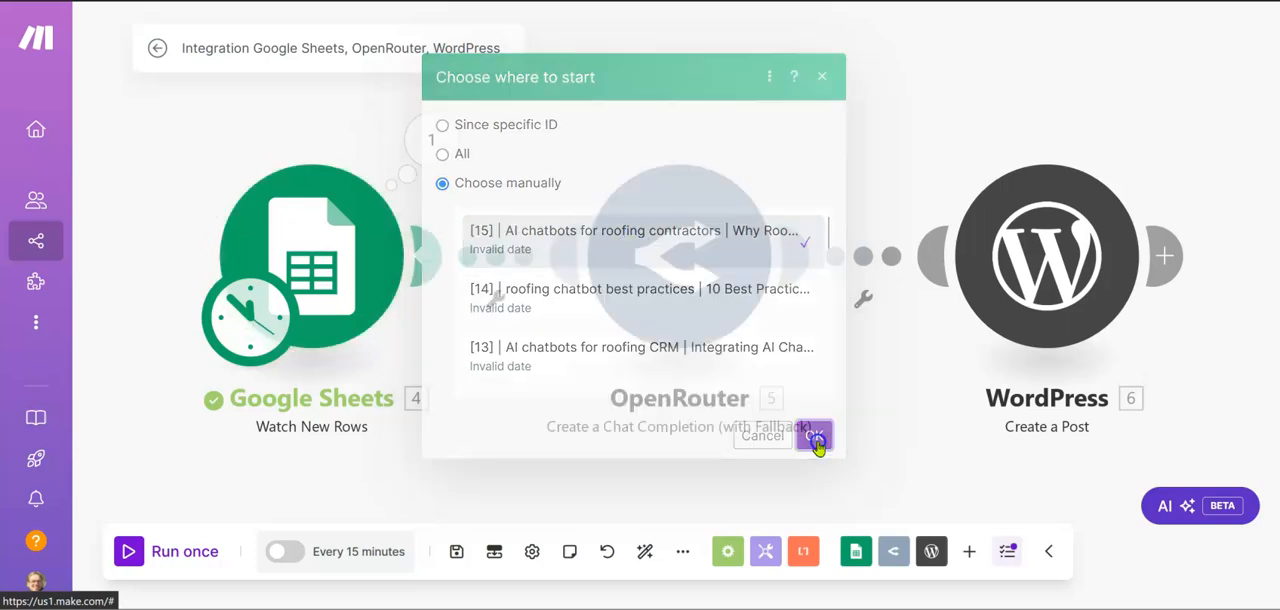
left_click(128, 551)
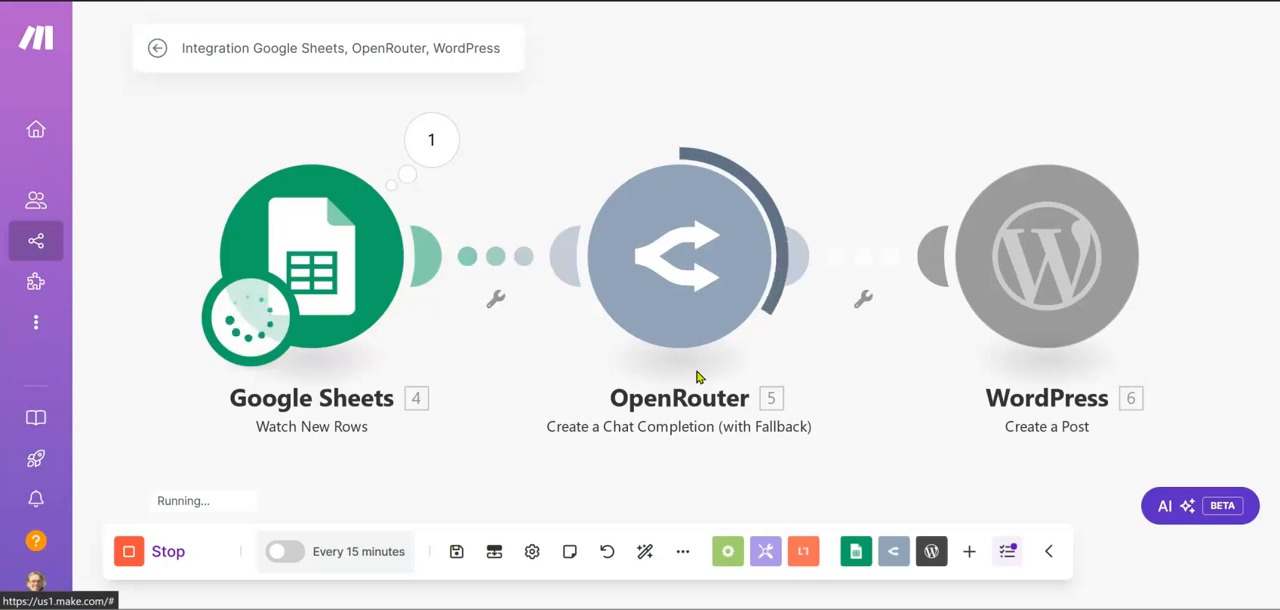
left_click(866, 246)
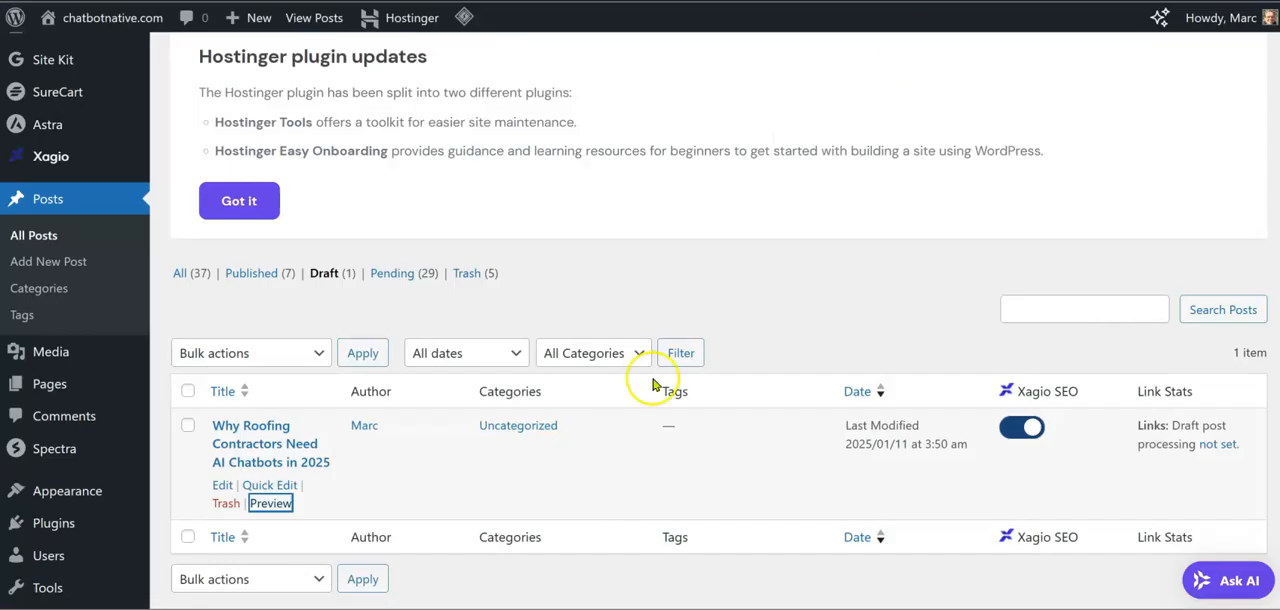
Switch to WordPress, refresh the drafts list and preview the newest "Why Roofing Contractors Need AI Chatbots in 2025" draft in a new tab
scroll(653, 384, "down", 1)
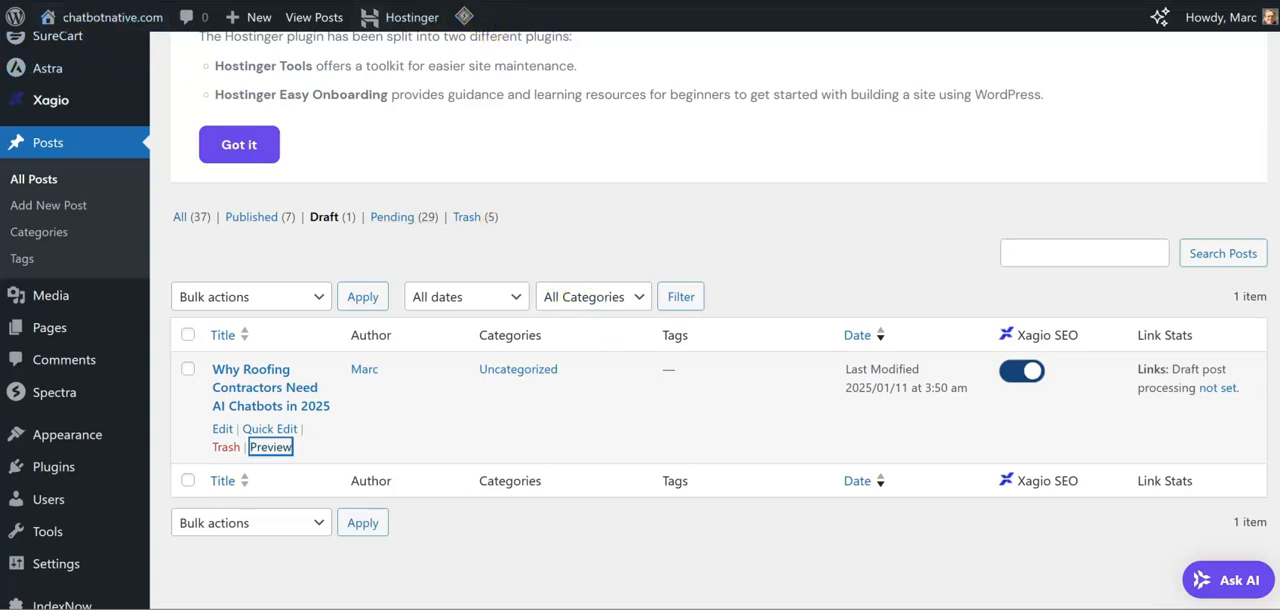
key("ctrl+l")
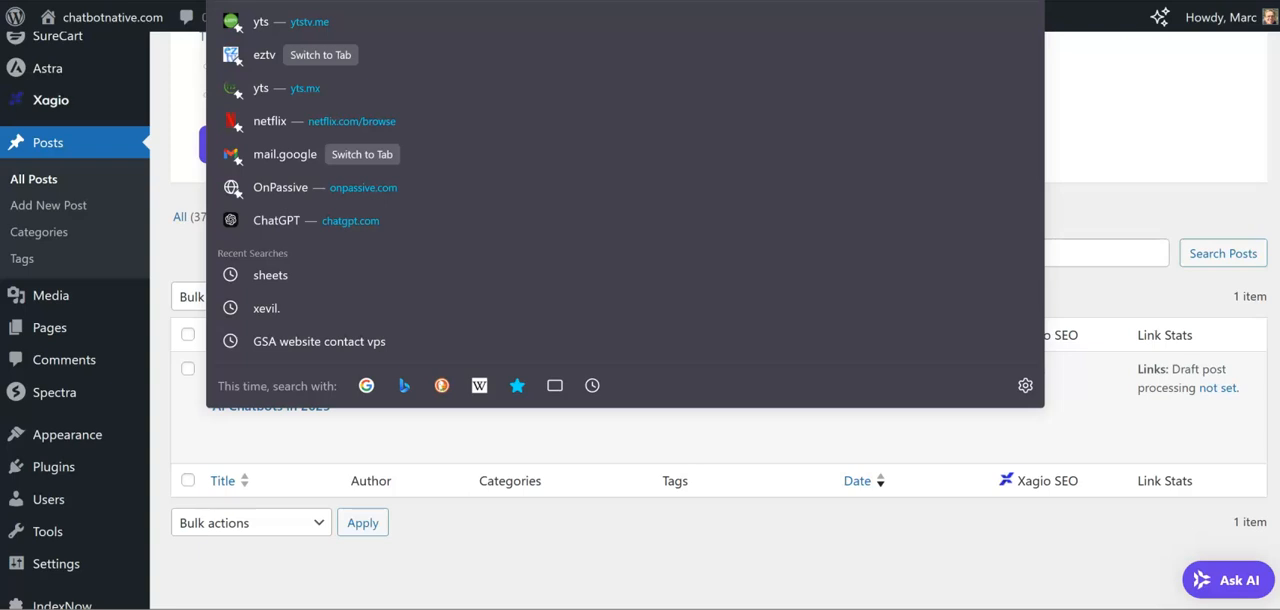
key("Return")
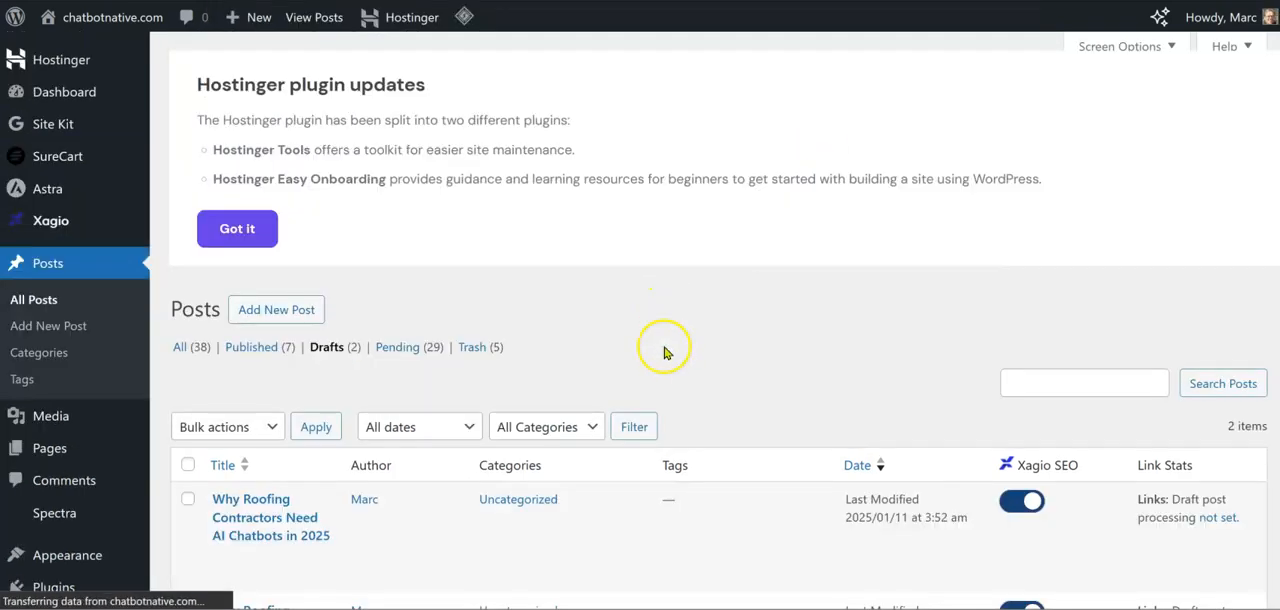
scroll(569, 483, "down", 1)
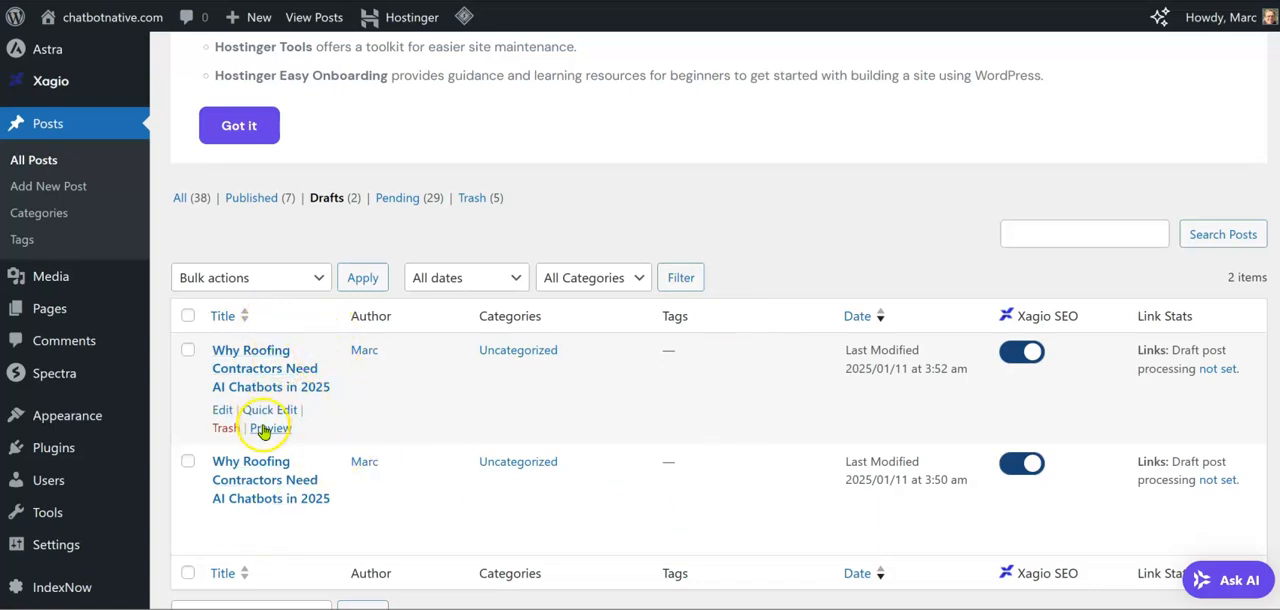
right_click(268, 430)
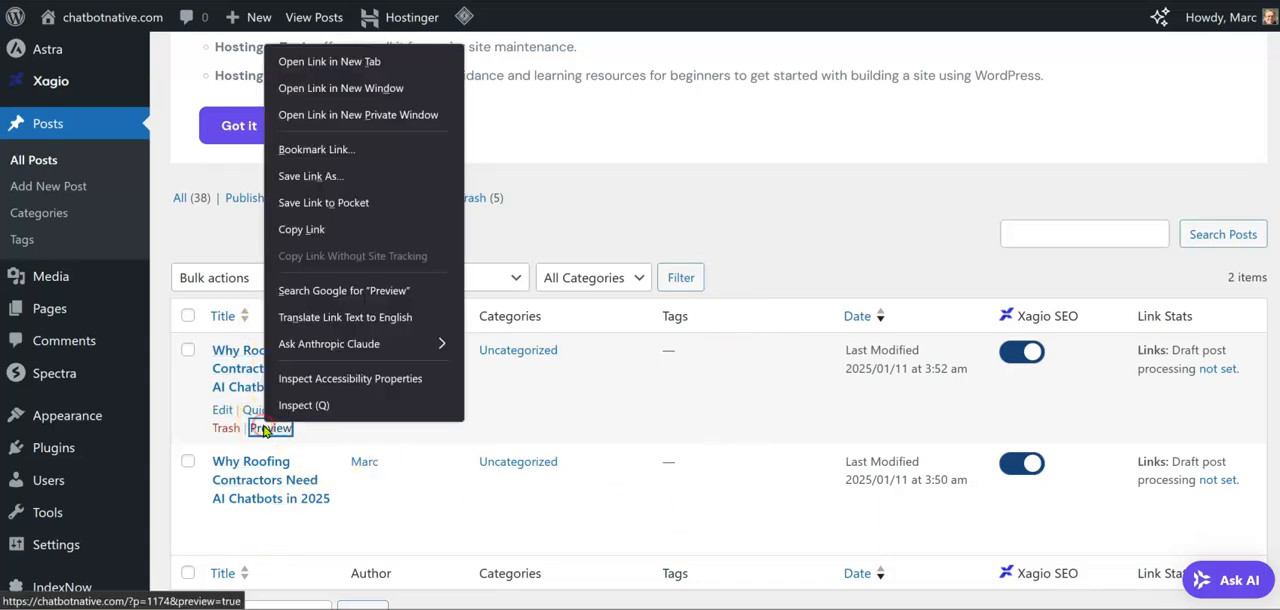
left_click(358, 63)
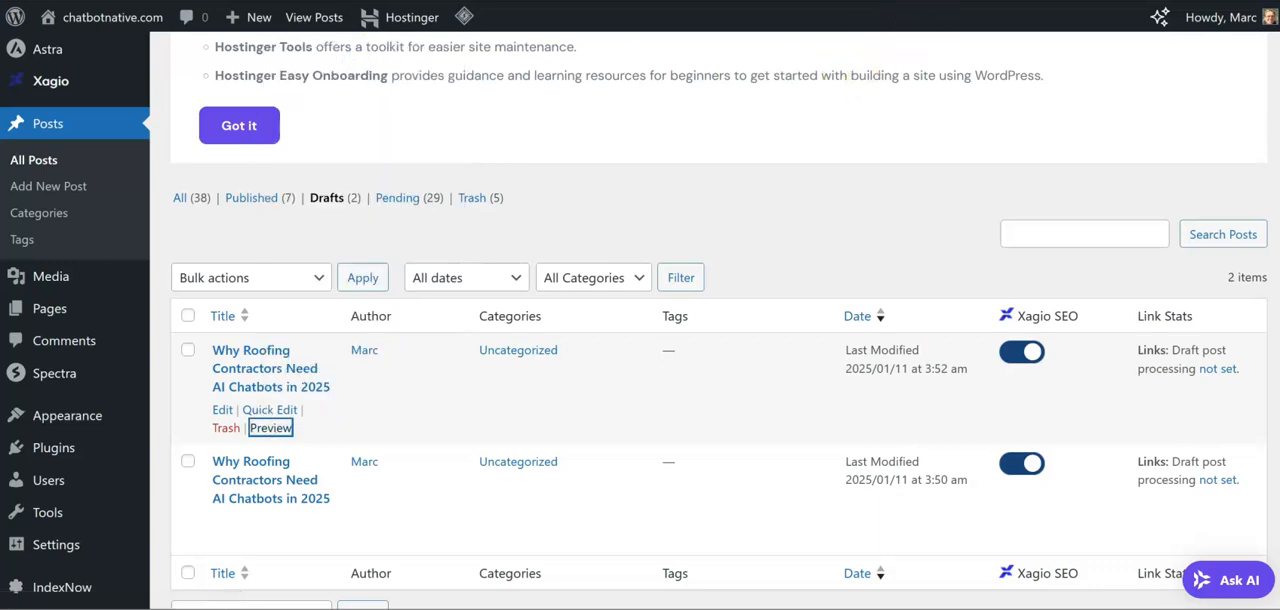
left_click(1010, 1)
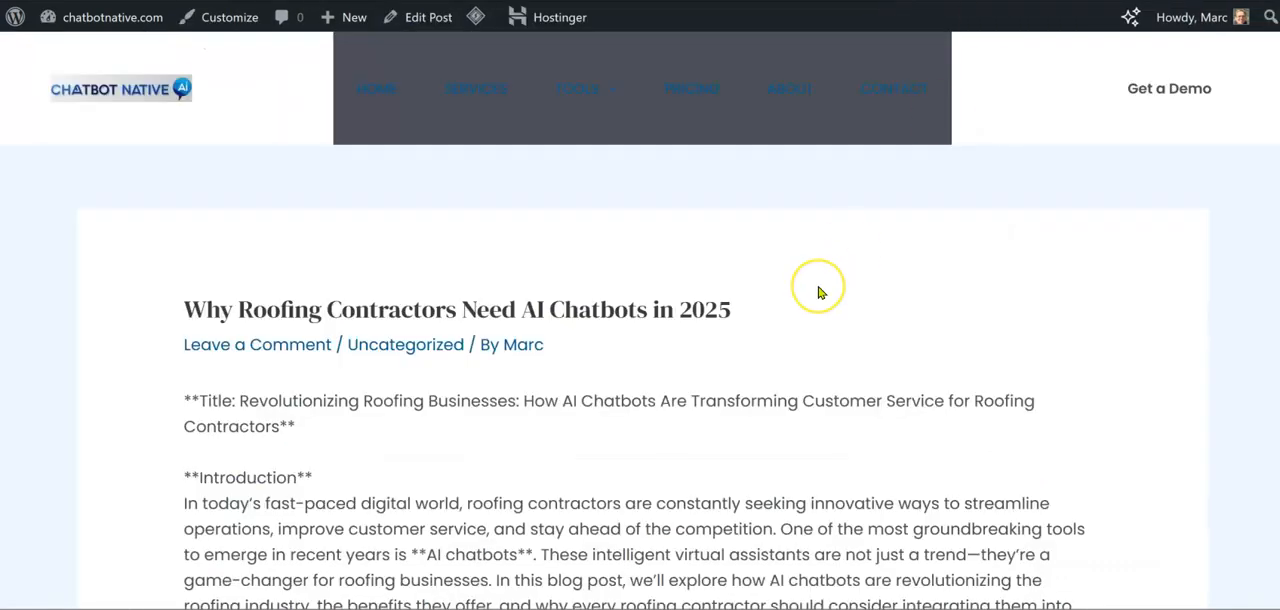
scroll(819, 291, "down", 2)
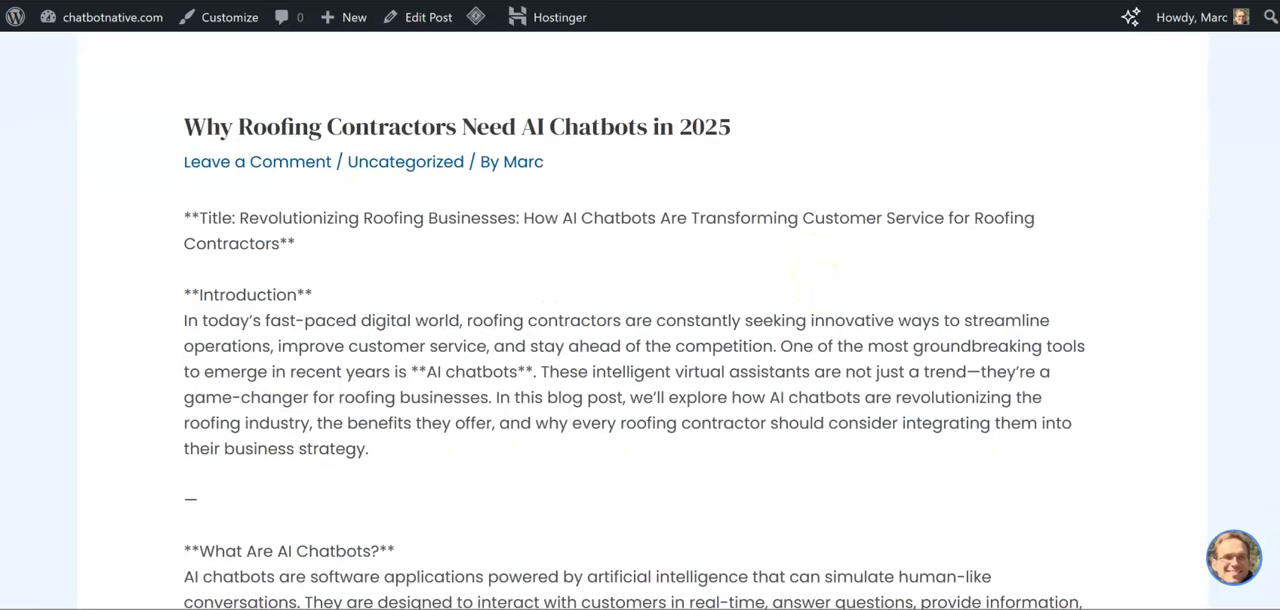
Compare the formatting of the two previewed "Why Roofing Contractors Need AI Chatbots in 2025" drafts across their browser tabs
key("ctrl+Tab")
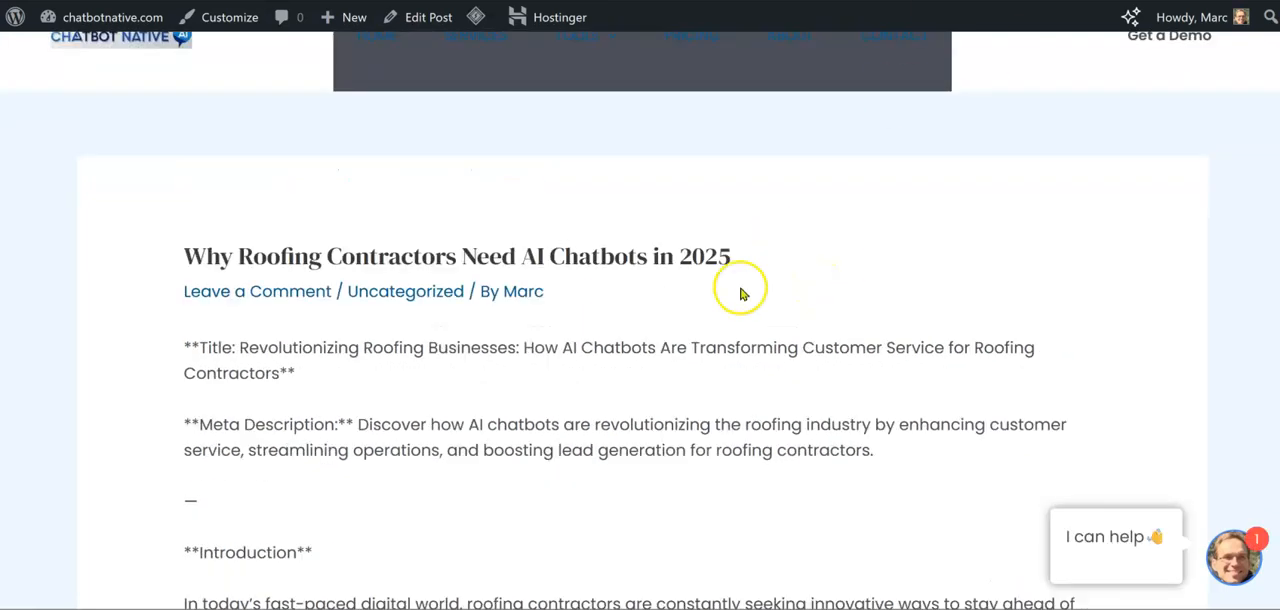
scroll(740, 294, "down", 15)
scroll(722, 329, "down", 10)
scroll(722, 329, "up", 14)
scroll(722, 329, "up", 15)
key("ctrl+Tab")
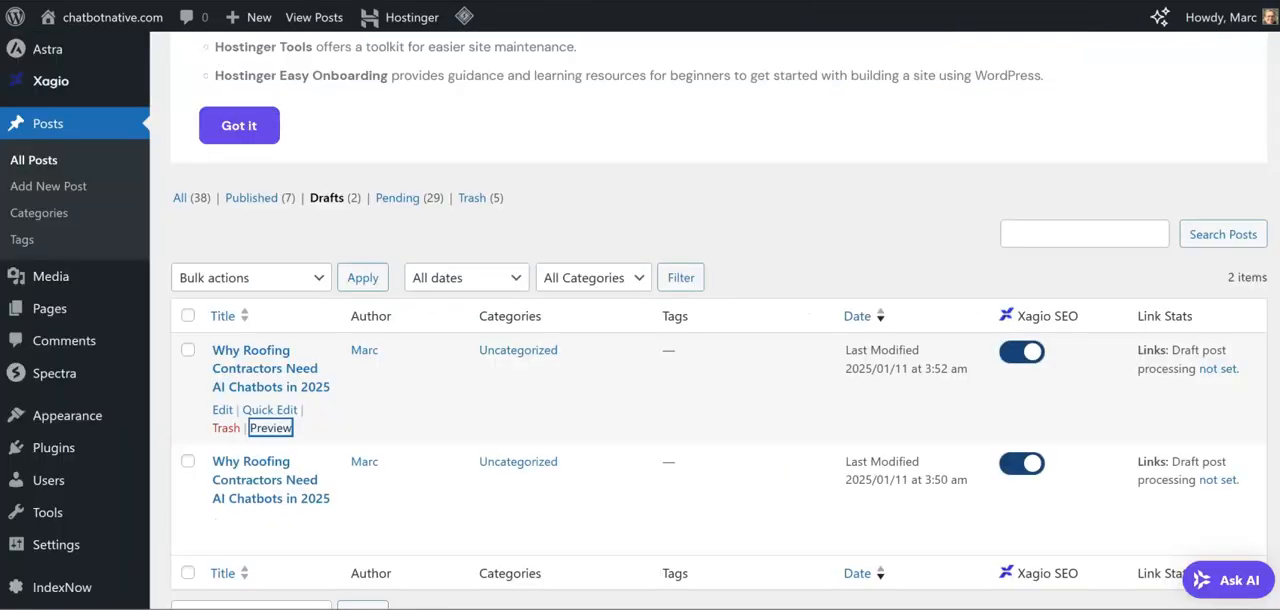
key("ctrl+shift+Tab")
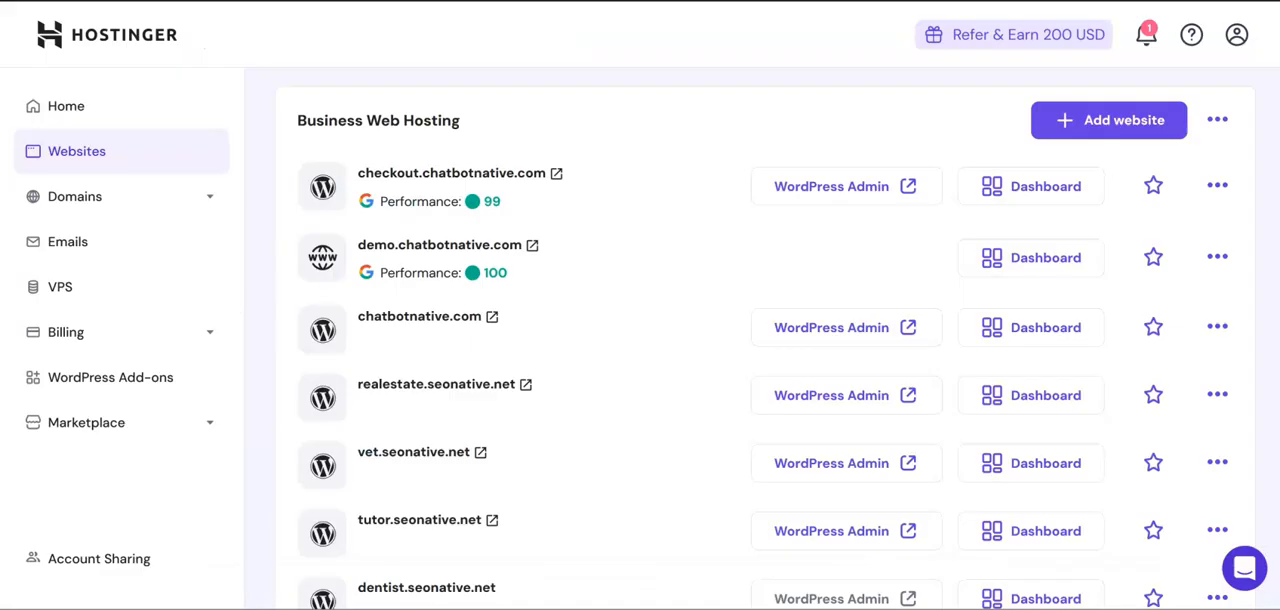
key("ctrl+Tab")
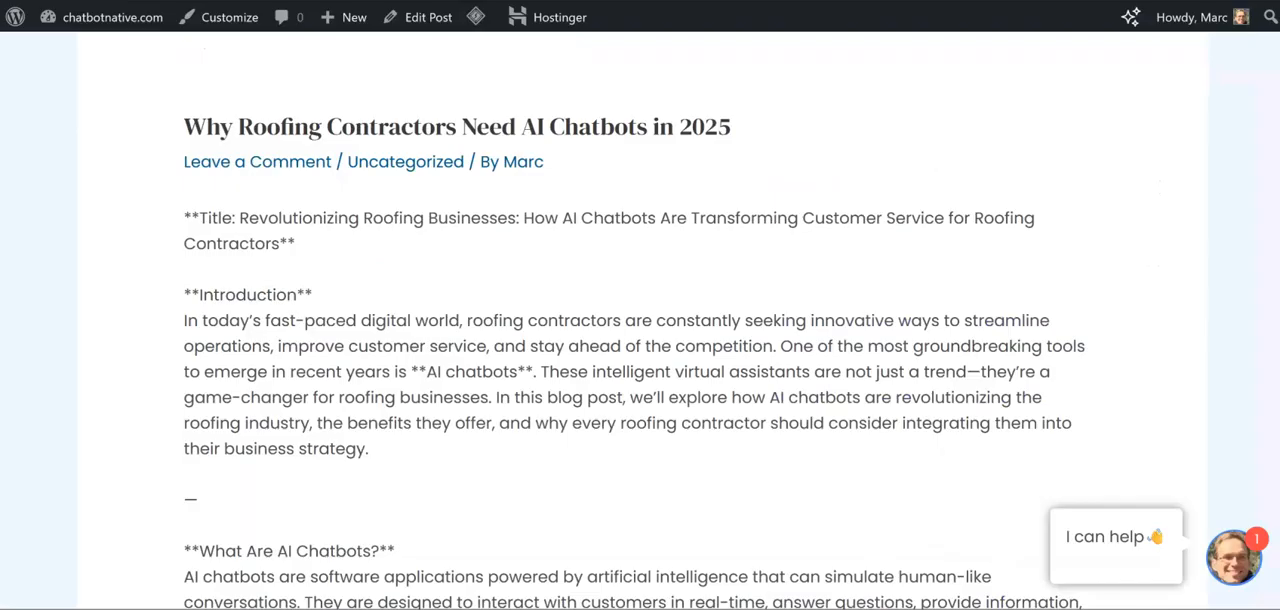
Switch back to Make, set the WordPress module's post format to Standard and save the module
key("ctrl+Tab")
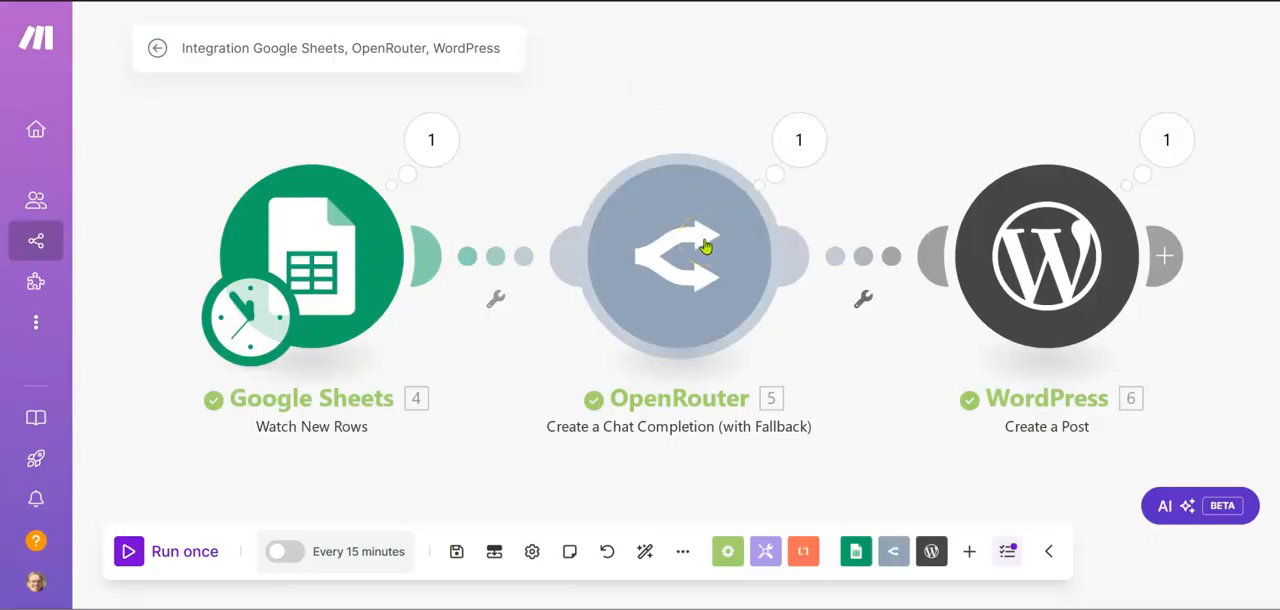
left_click(1013, 259)
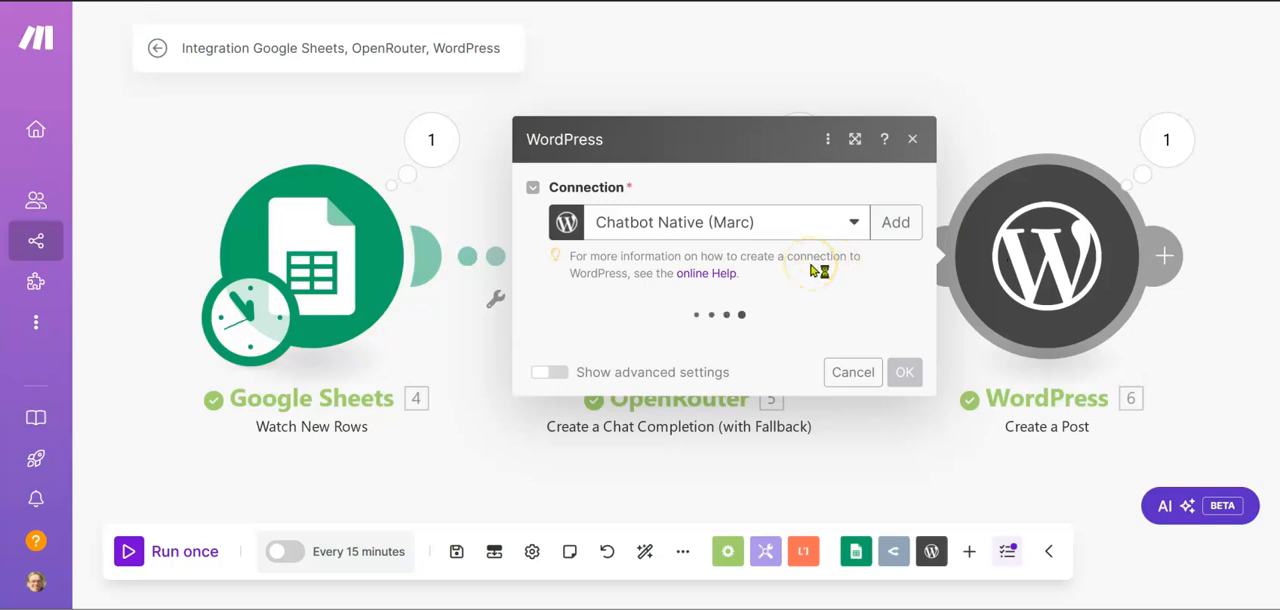
scroll(810, 263, "down", 5)
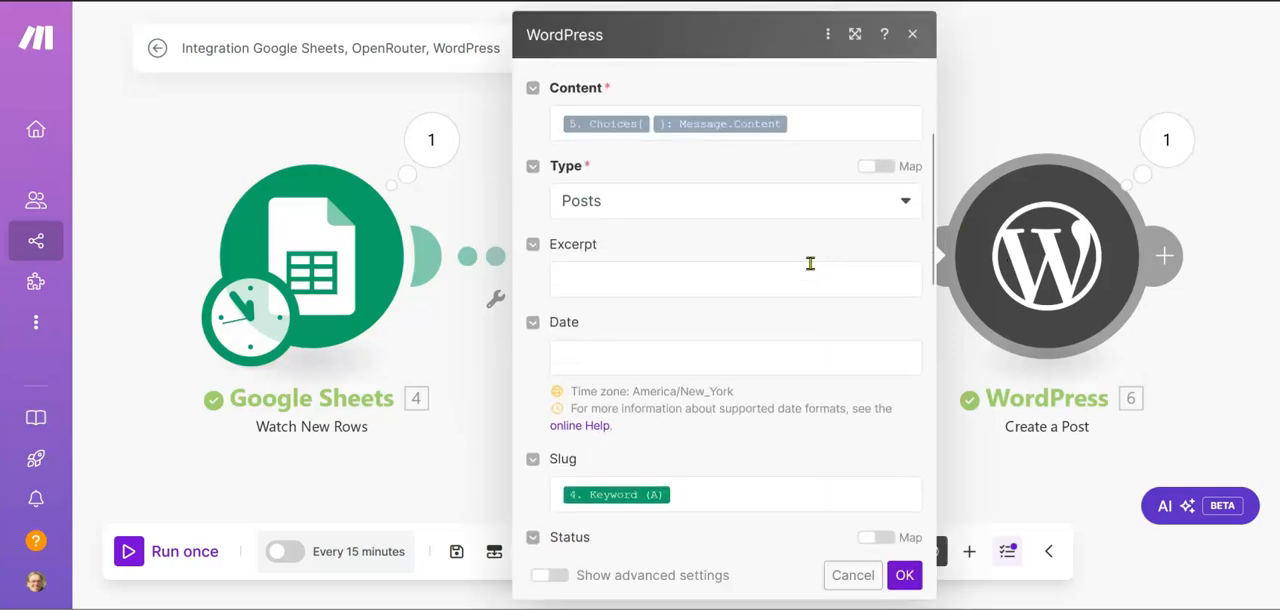
scroll(810, 263, "down", 4)
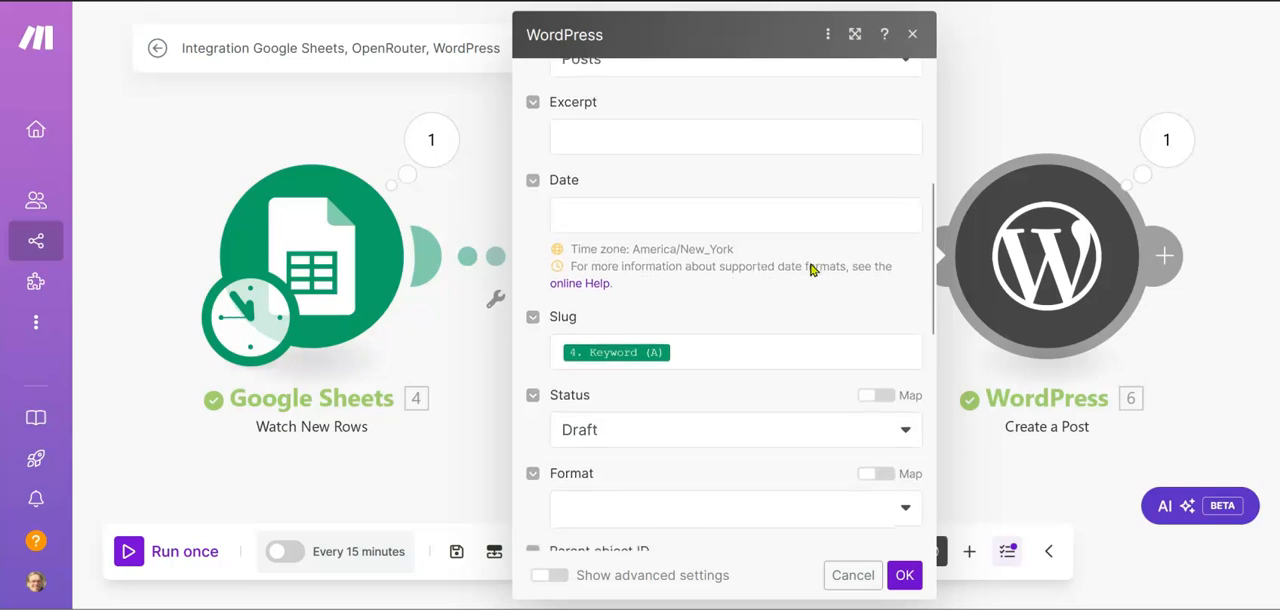
scroll(810, 268, "down", 4)
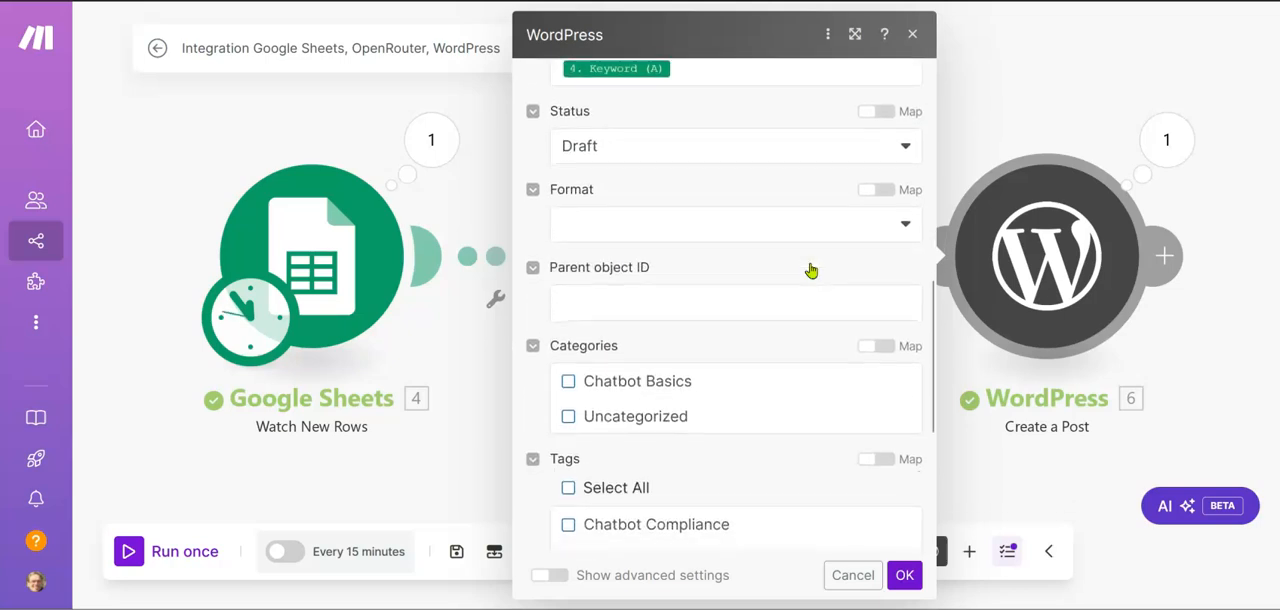
left_click(906, 236)
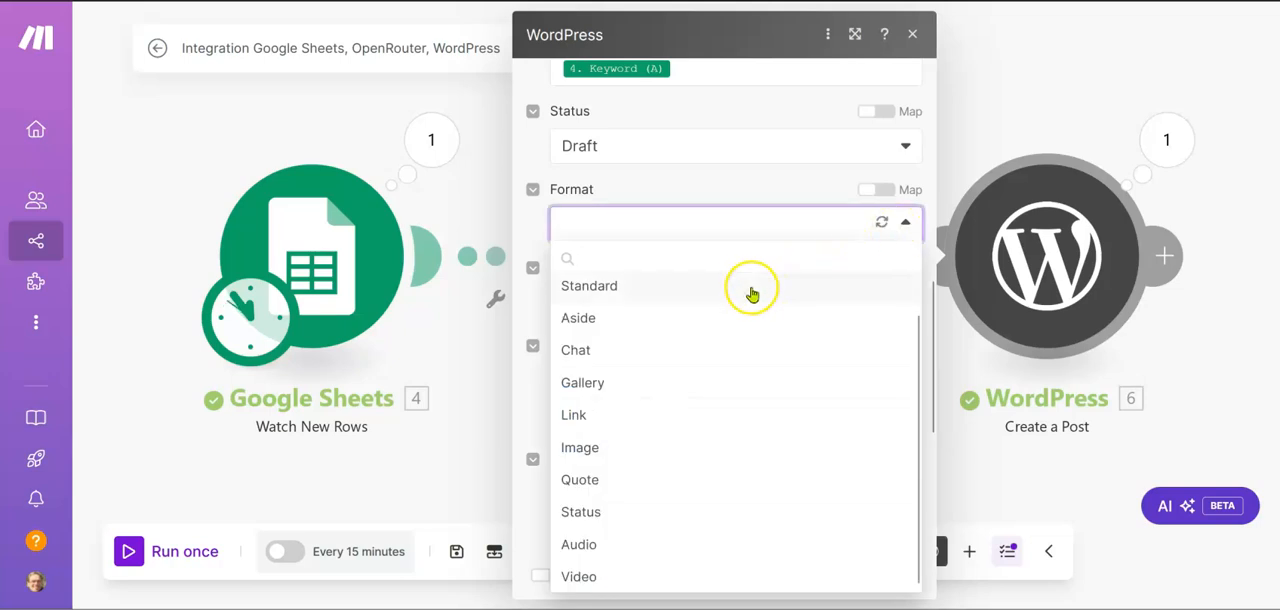
left_click(667, 286)
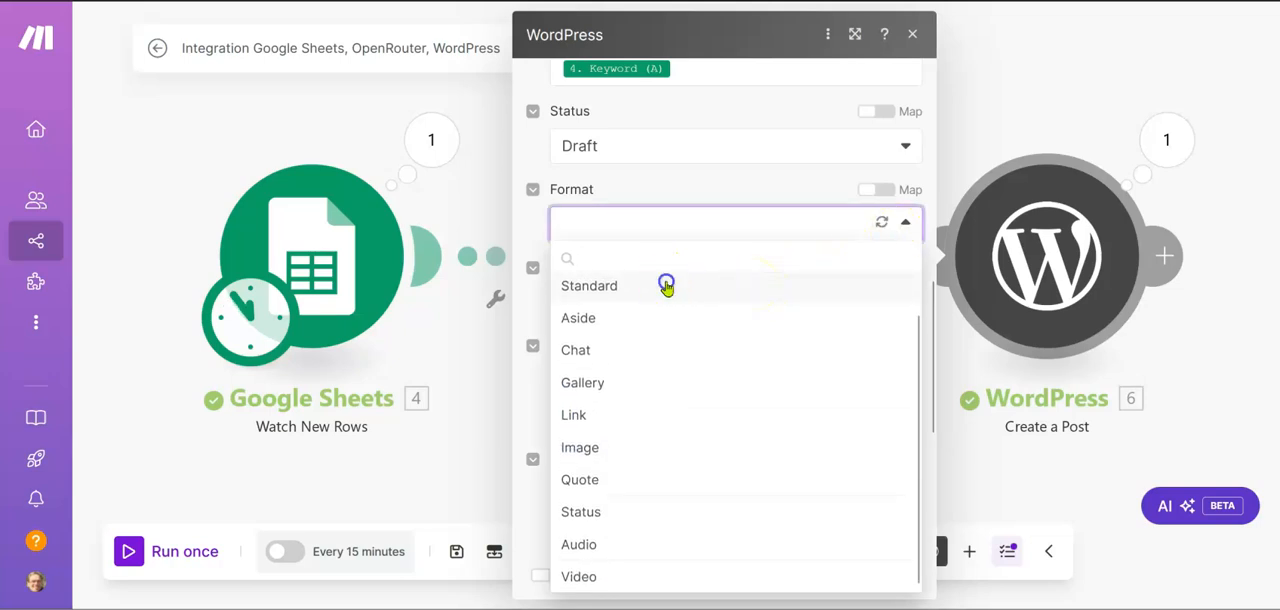
scroll(697, 378, "down", 10)
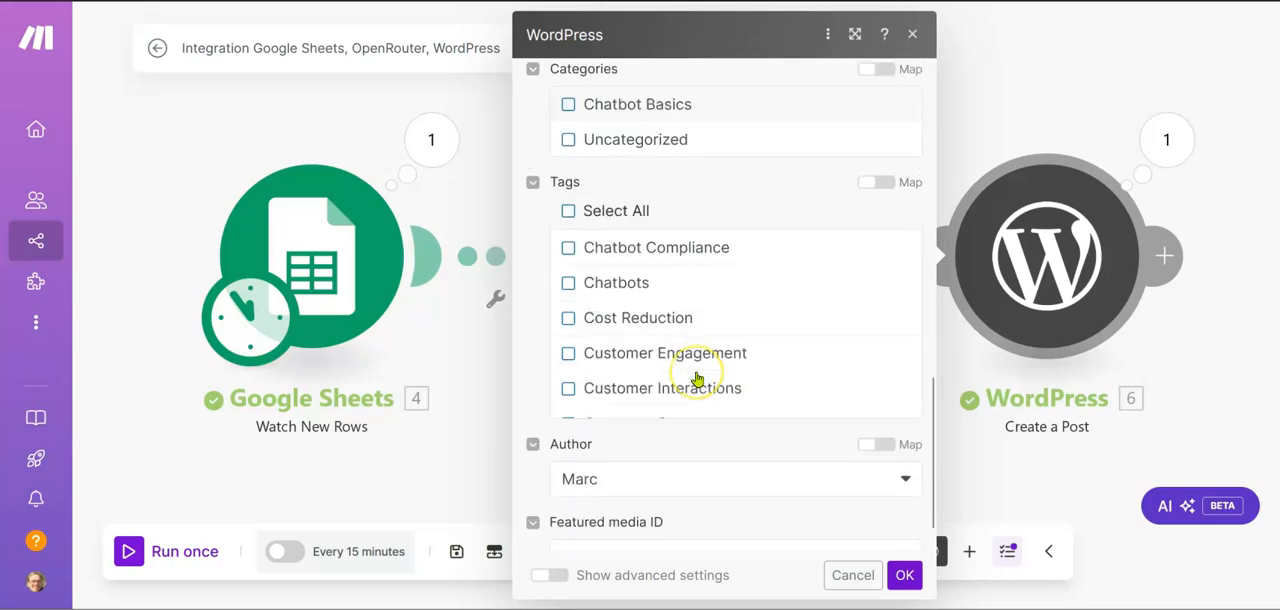
scroll(697, 378, "down", 5)
scroll(694, 377, "up", 10)
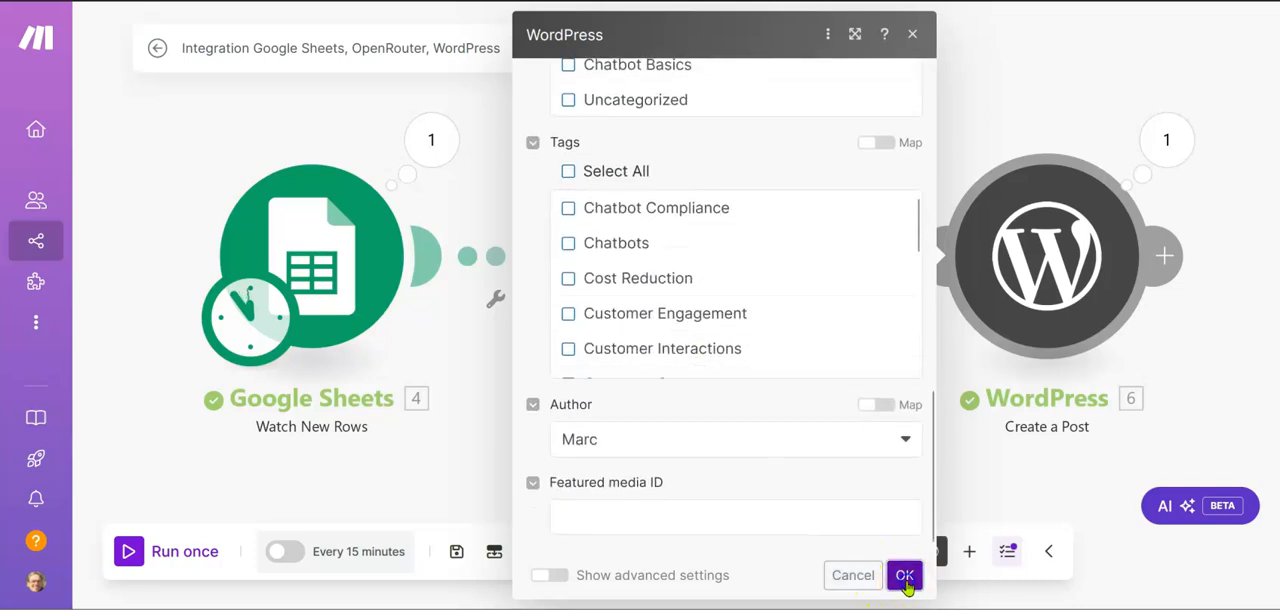
left_click(906, 577)
Replace "dont" with "write it" in the OpenRouter message content so it reads "and write it in HTML", and save the module
left_click(709, 290)
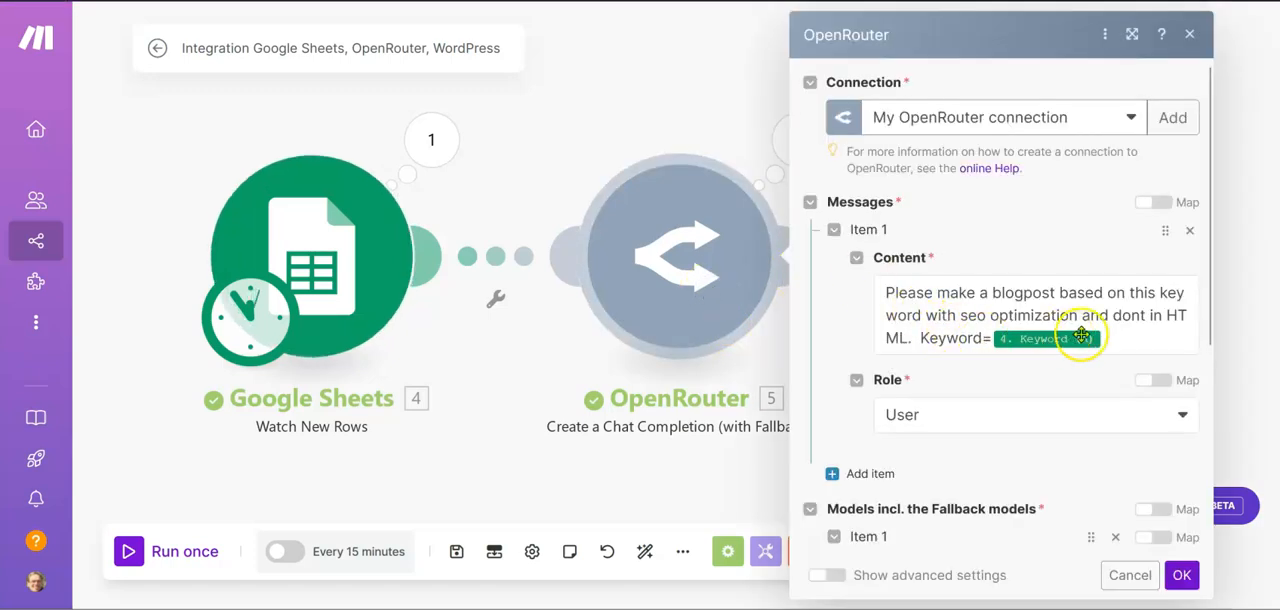
left_click(1134, 315)
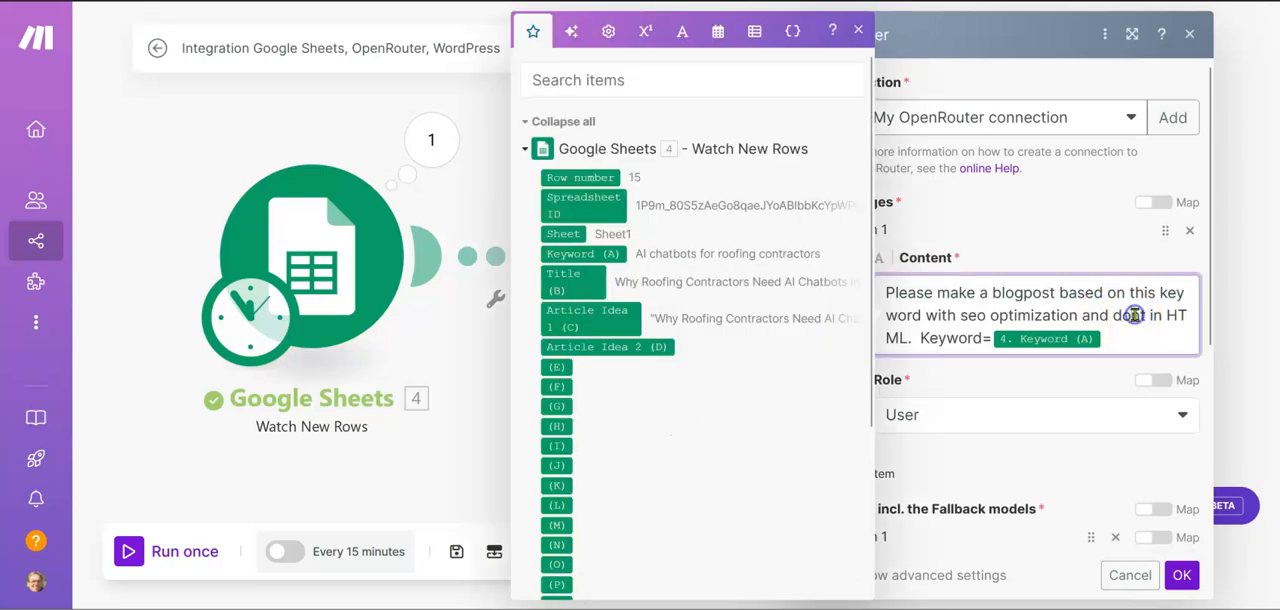
double_click(1134, 315)
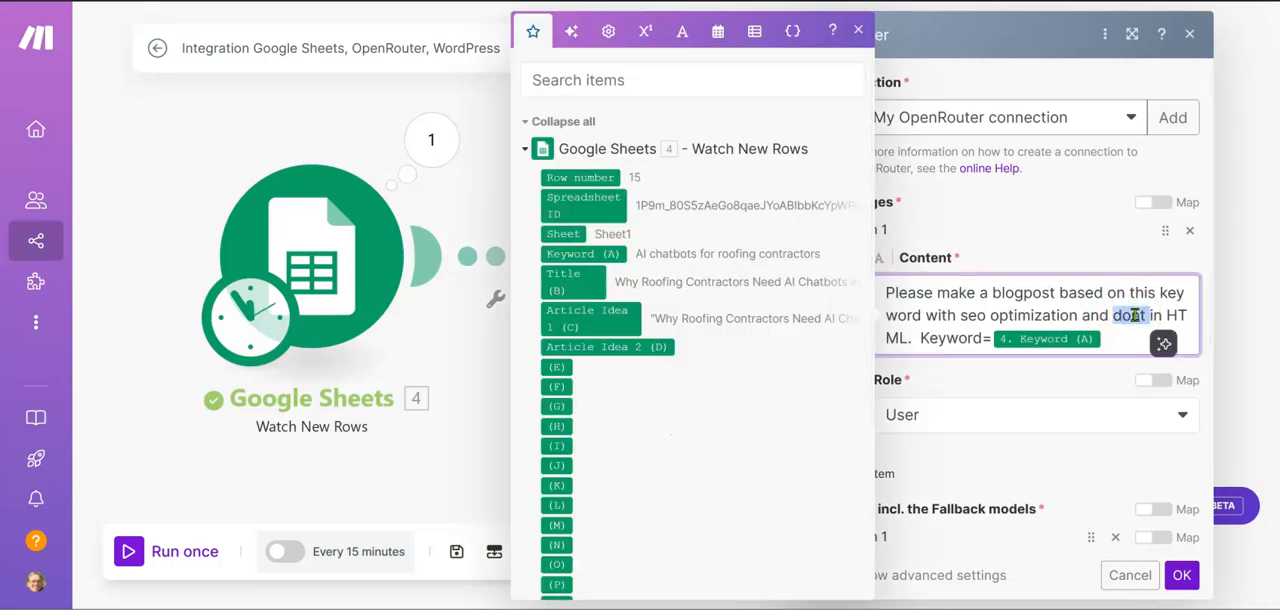
type("with")
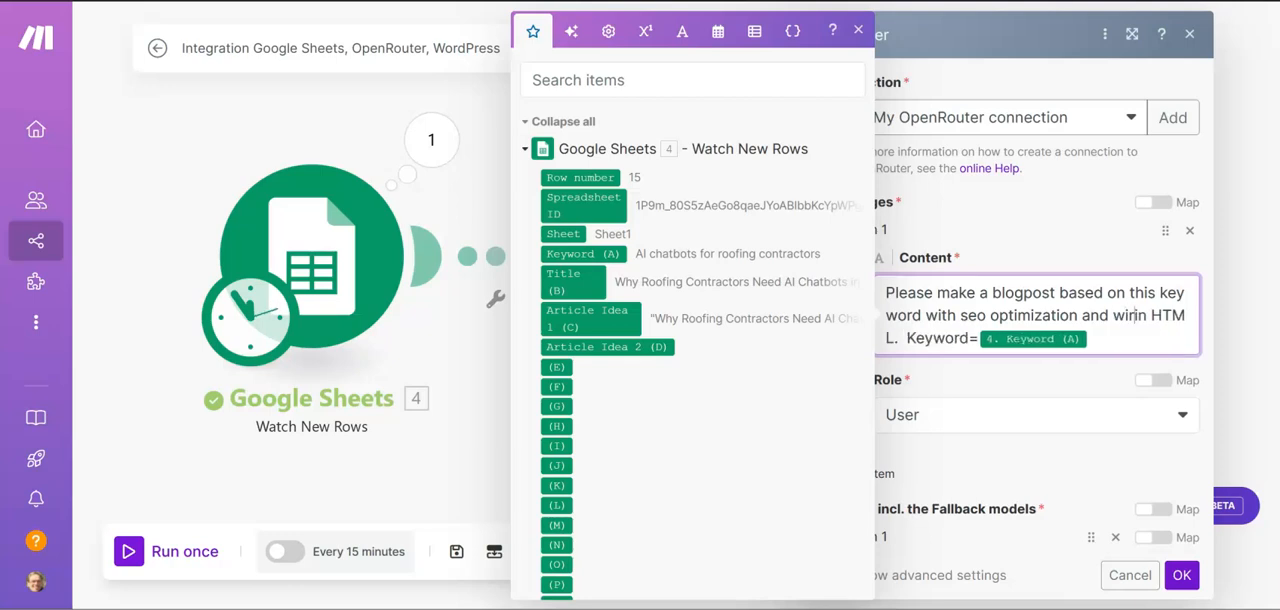
key("BackSpace")
type("rite it")
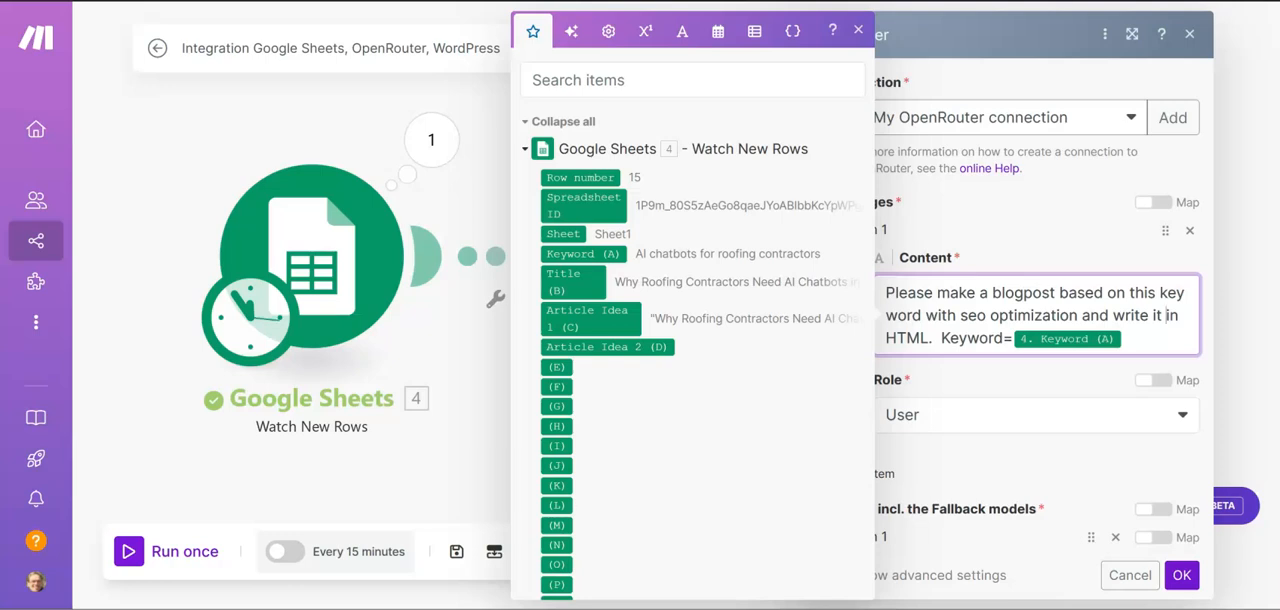
left_click(1181, 576)
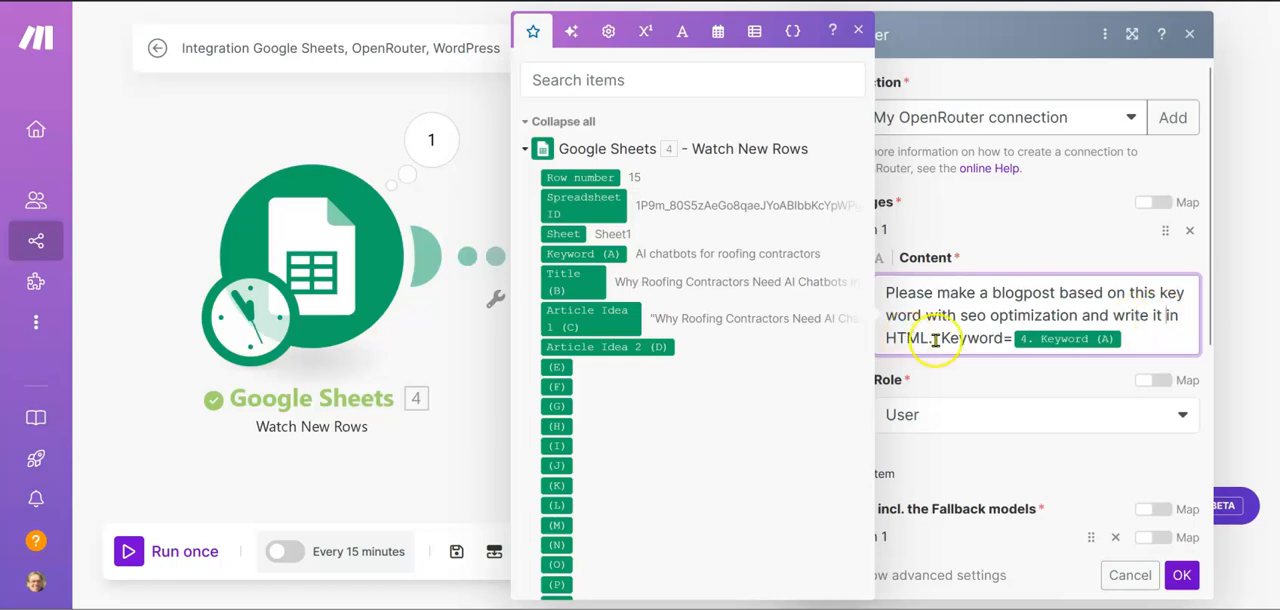
left_click(1182, 568)
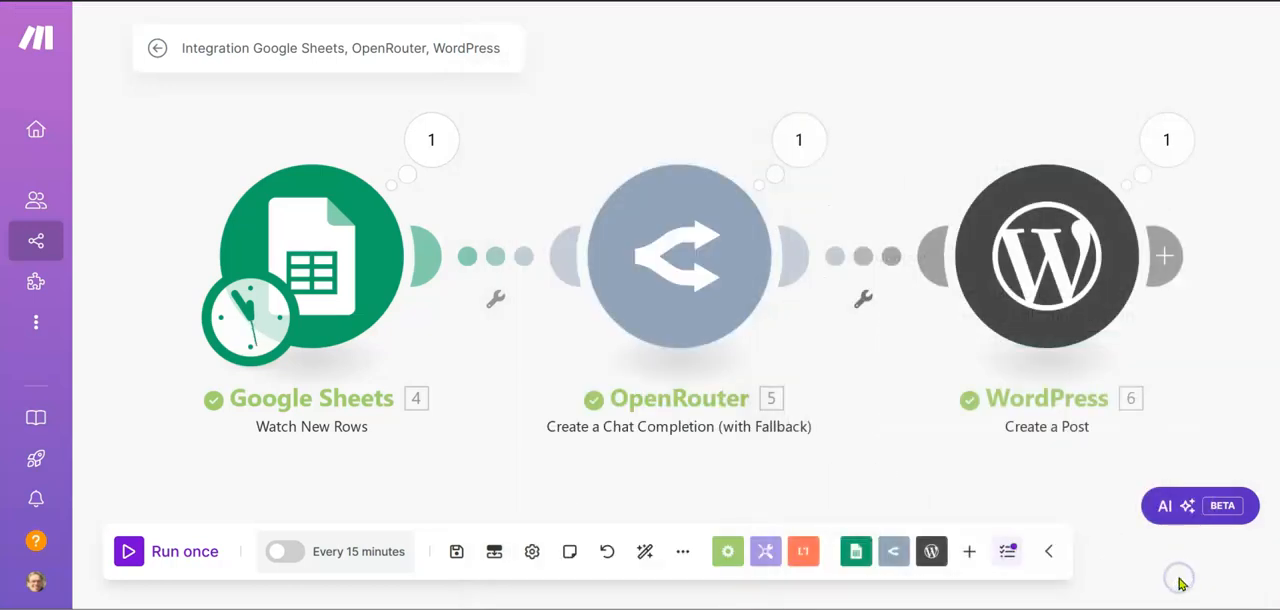
Set the Google Sheets trigger to start again from row [15], "AI chatbots for roofing contractors", and run the scenario once
right_click(340, 250)
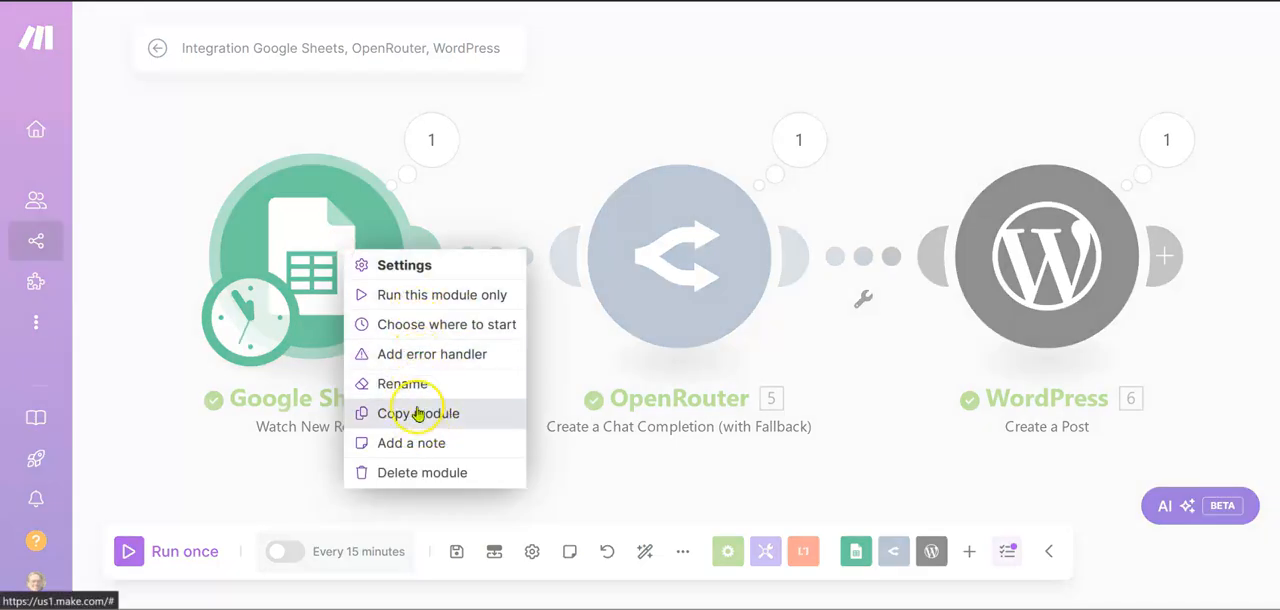
left_click(446, 338)
left_click(443, 326)
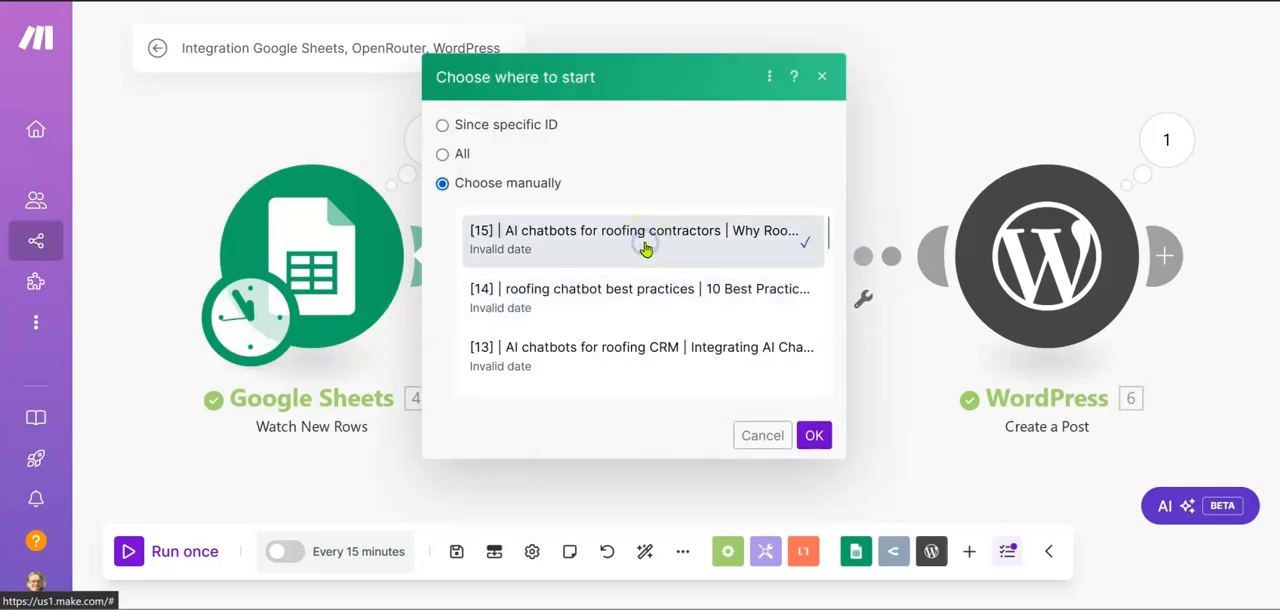
left_click(817, 435)
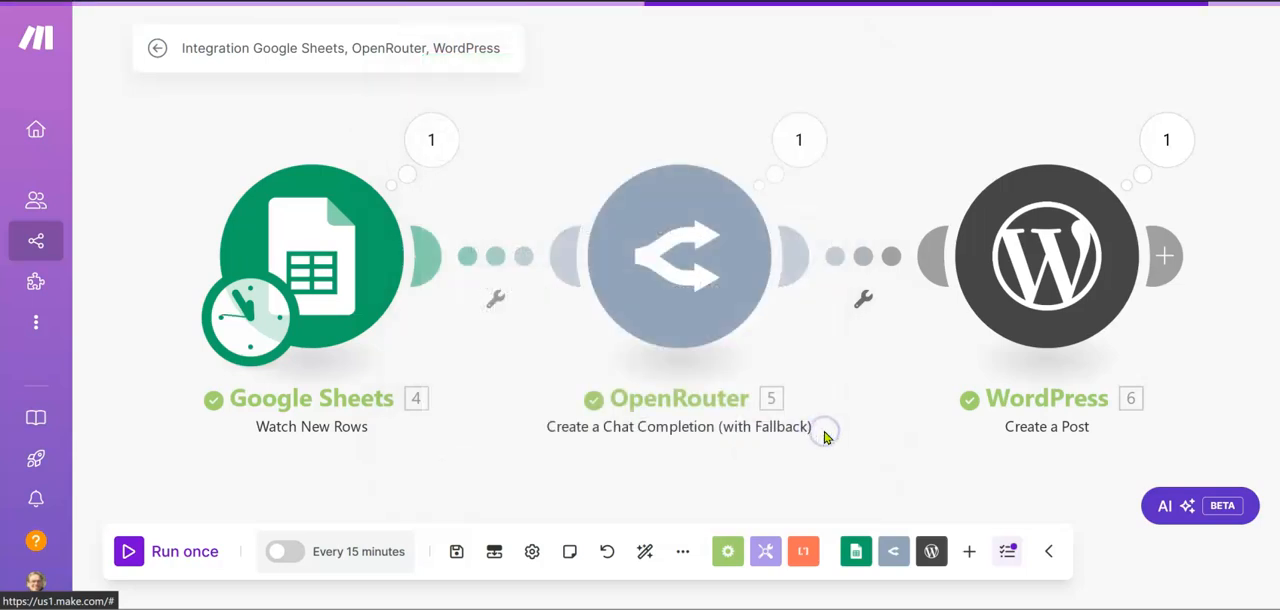
left_click(128, 556)
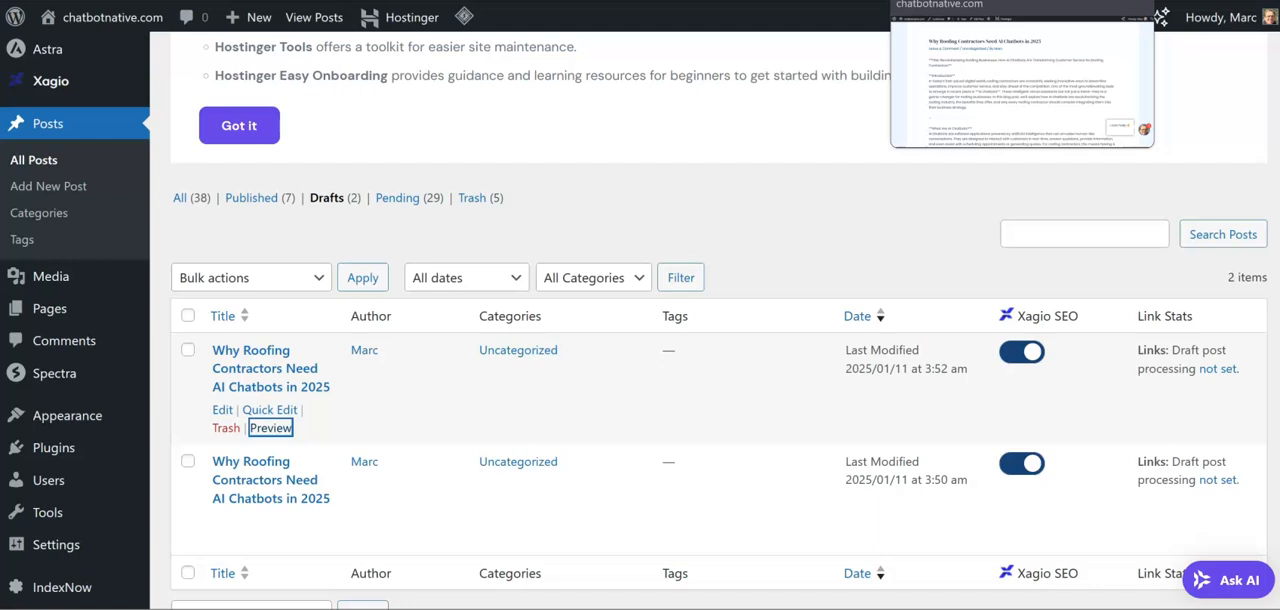
Return to the WordPress drafts list and move the roofing contractors draft last modified at 3:52 am to the trash
left_click(935, 0)
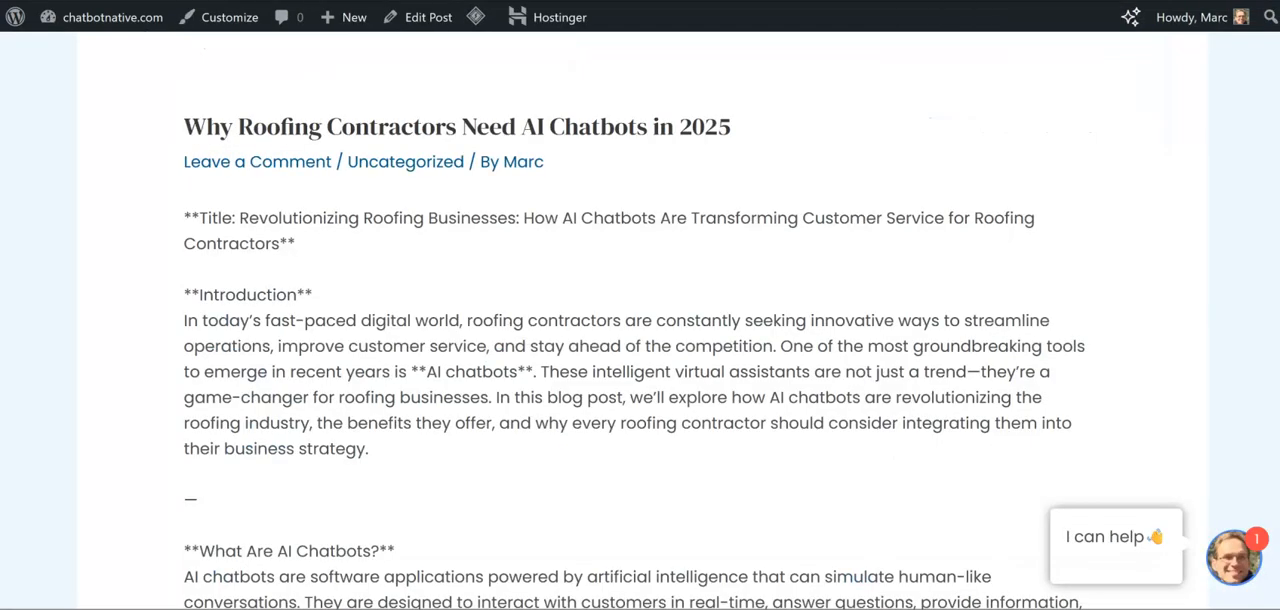
left_click(1000, 0)
left_click(860, 0)
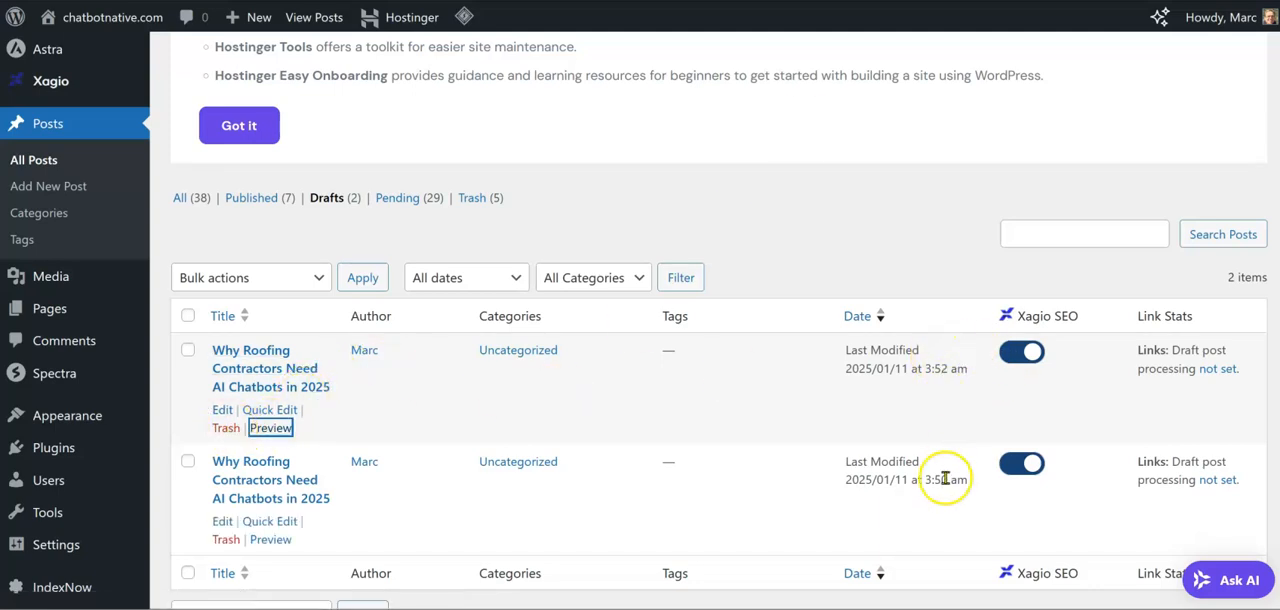
left_click(227, 428)
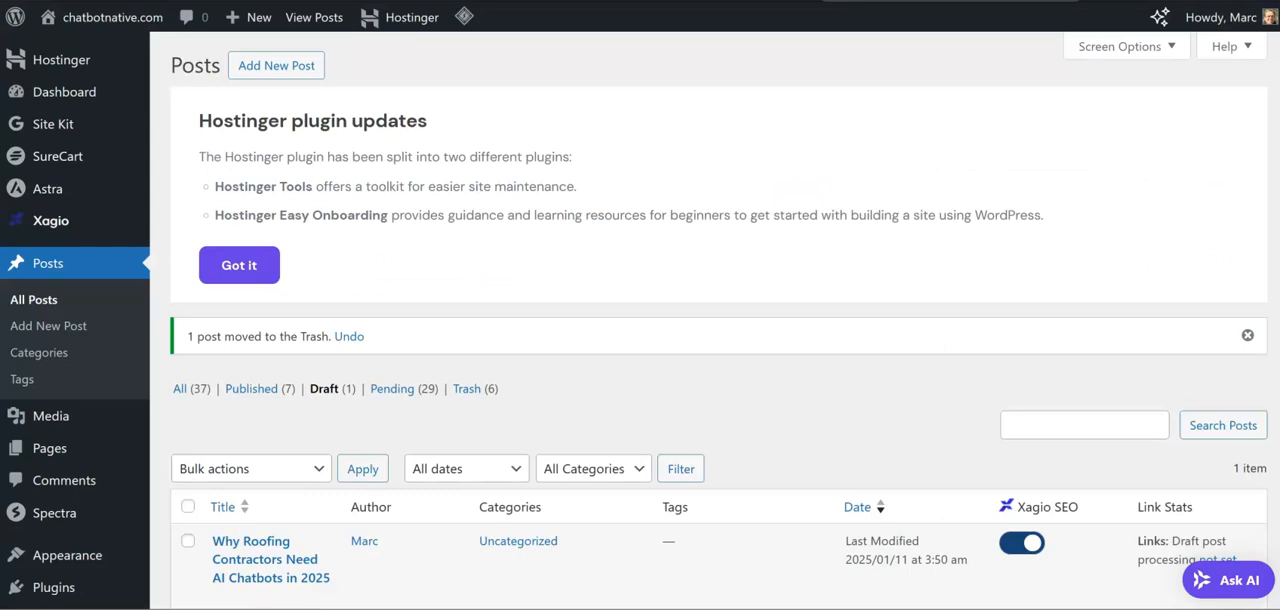
Reload the drafts list and preview the newest "Why Roofing Contractors Need AI Chatbots in 2025" draft in a new tab
key("ctrl+l")
key("Return")
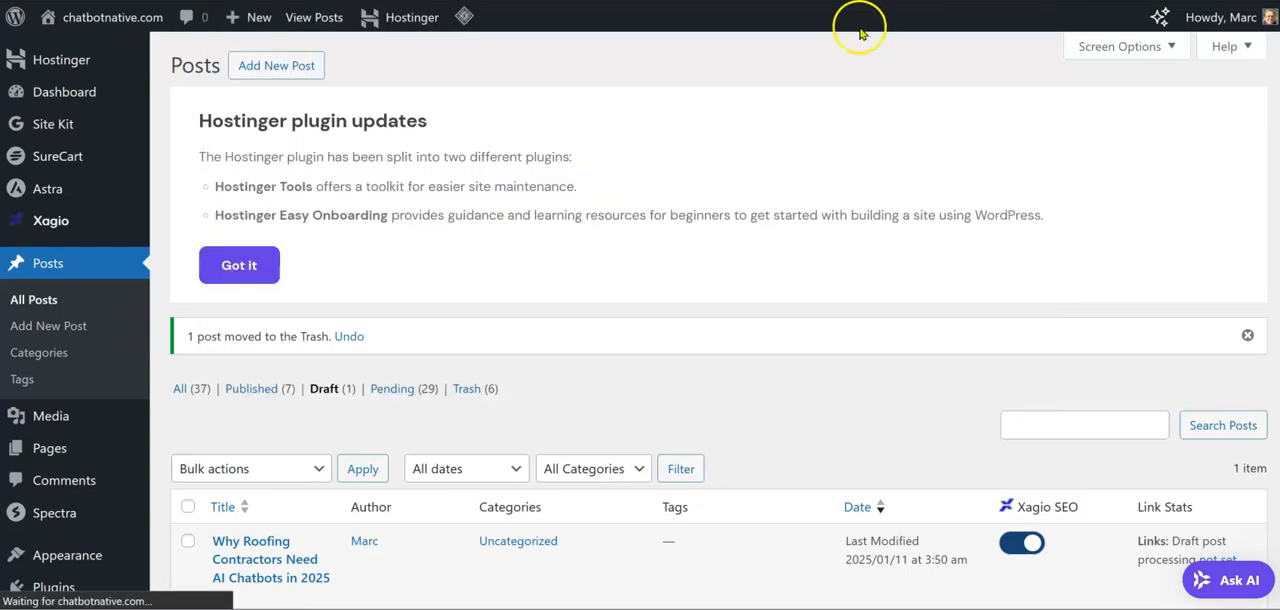
scroll(716, 342, "down", 2)
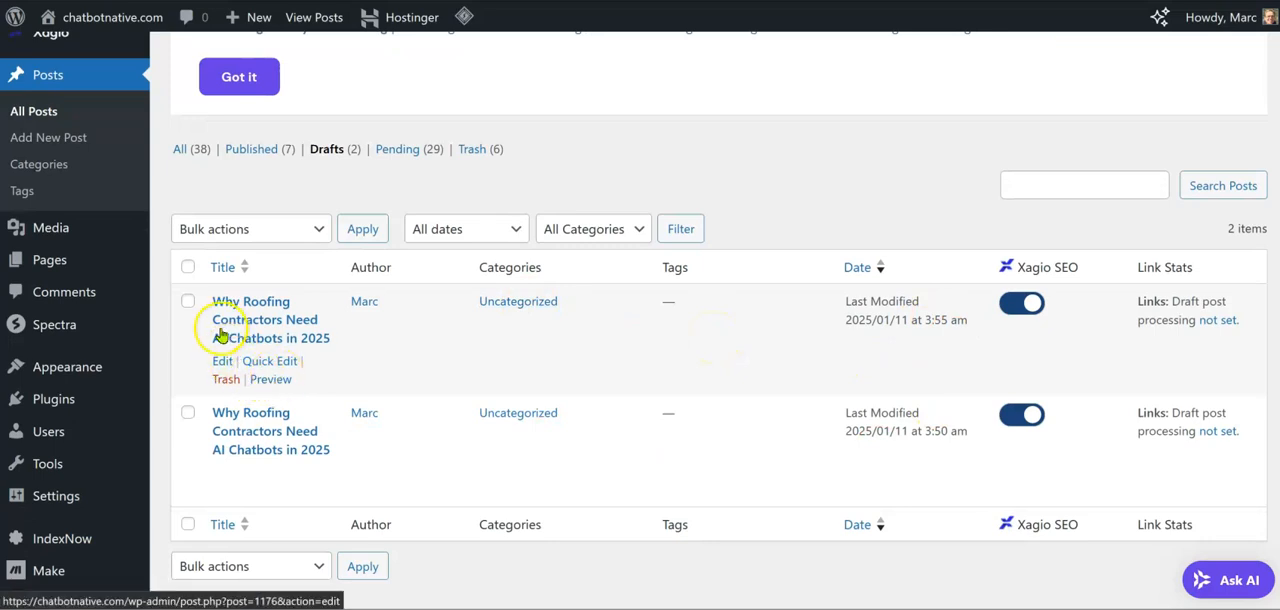
right_click(262, 381)
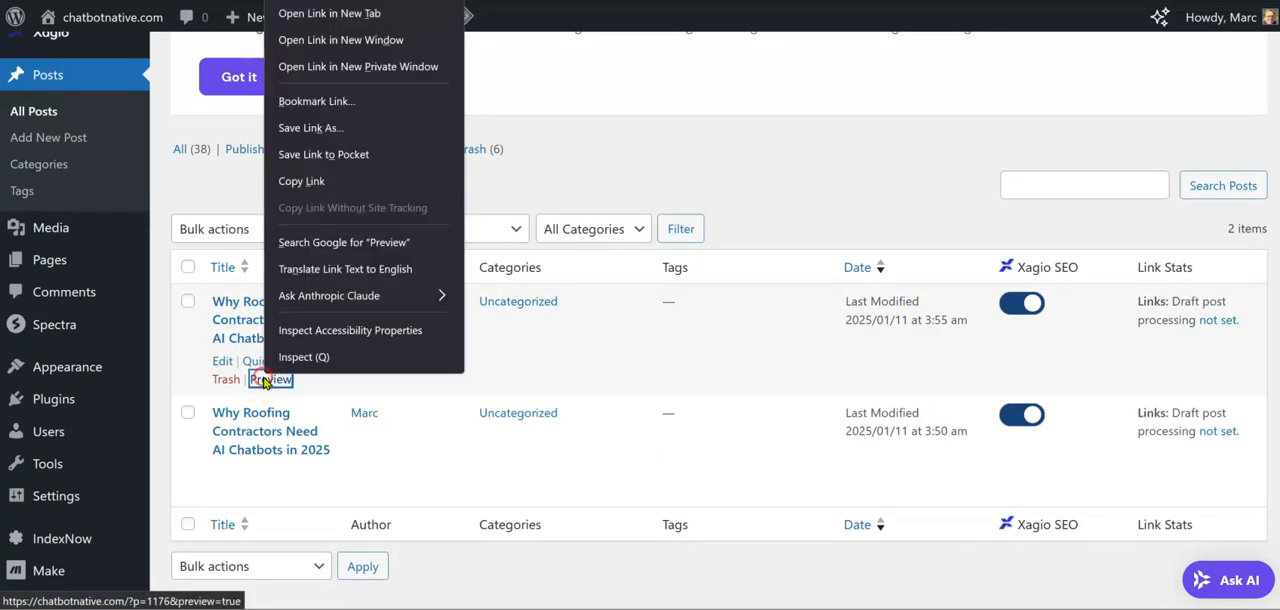
left_click(332, 14)
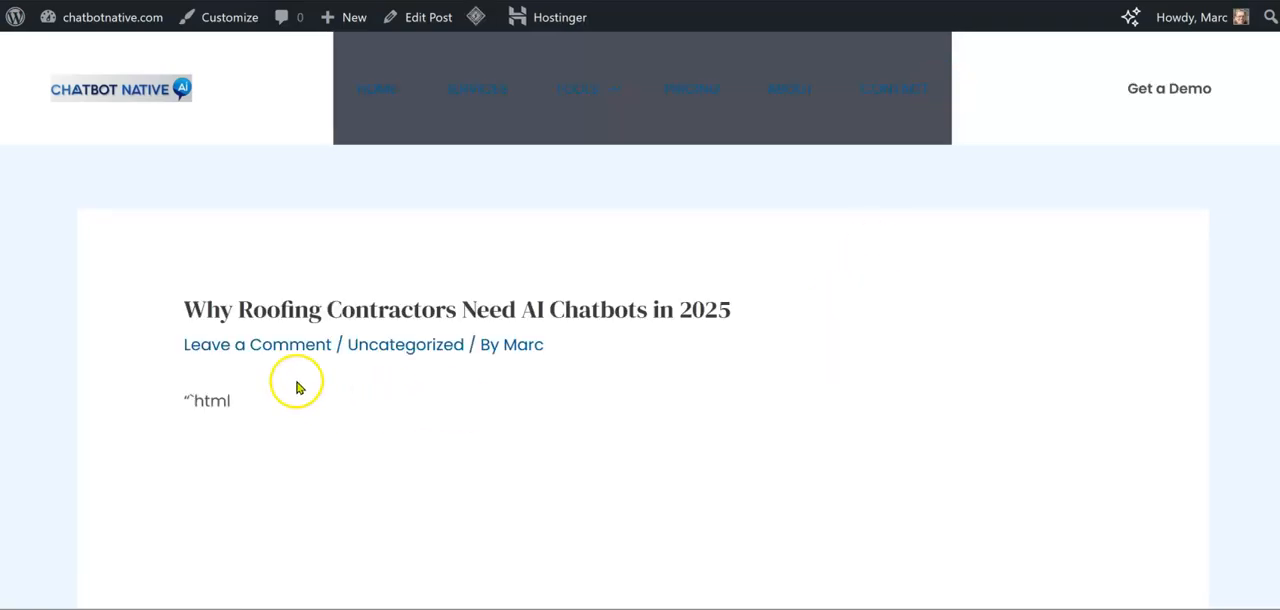
Examine the previewed article from its title to the closing SEO tips, checking the headings, body text and any leftover markup
scroll(265, 418, "down", 5)
scroll(263, 416, "down", 3)
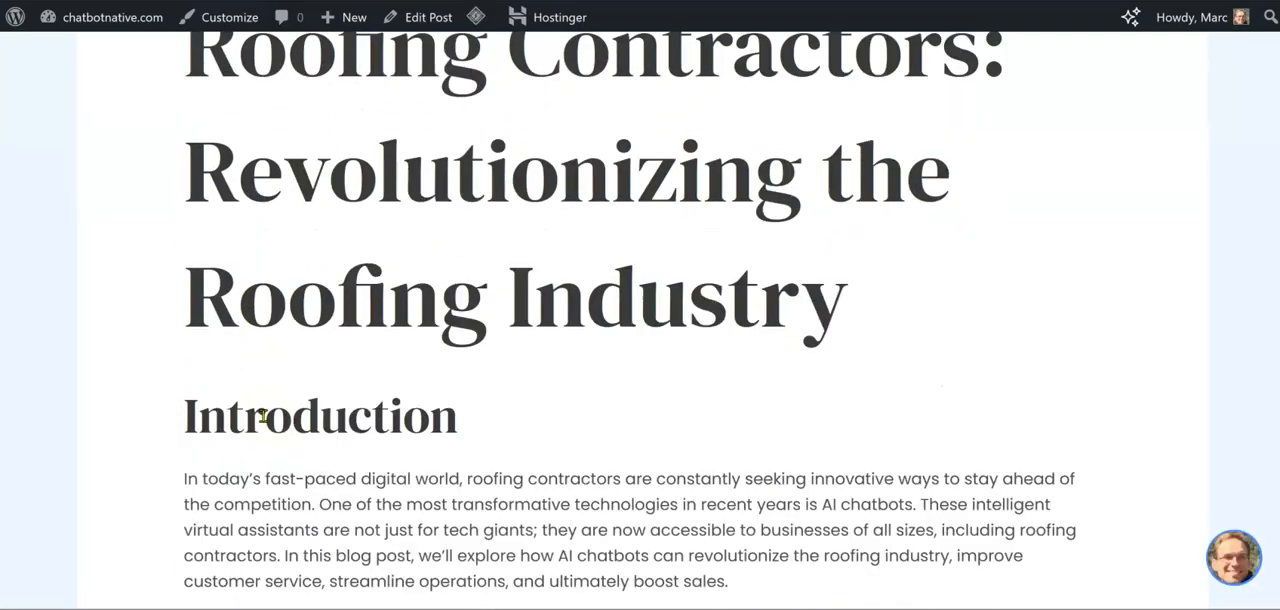
scroll(263, 416, "up", 2)
scroll(263, 416, "down", 2)
scroll(263, 416, "down", 1)
scroll(263, 416, "up", 3)
scroll(263, 416, "down", 10)
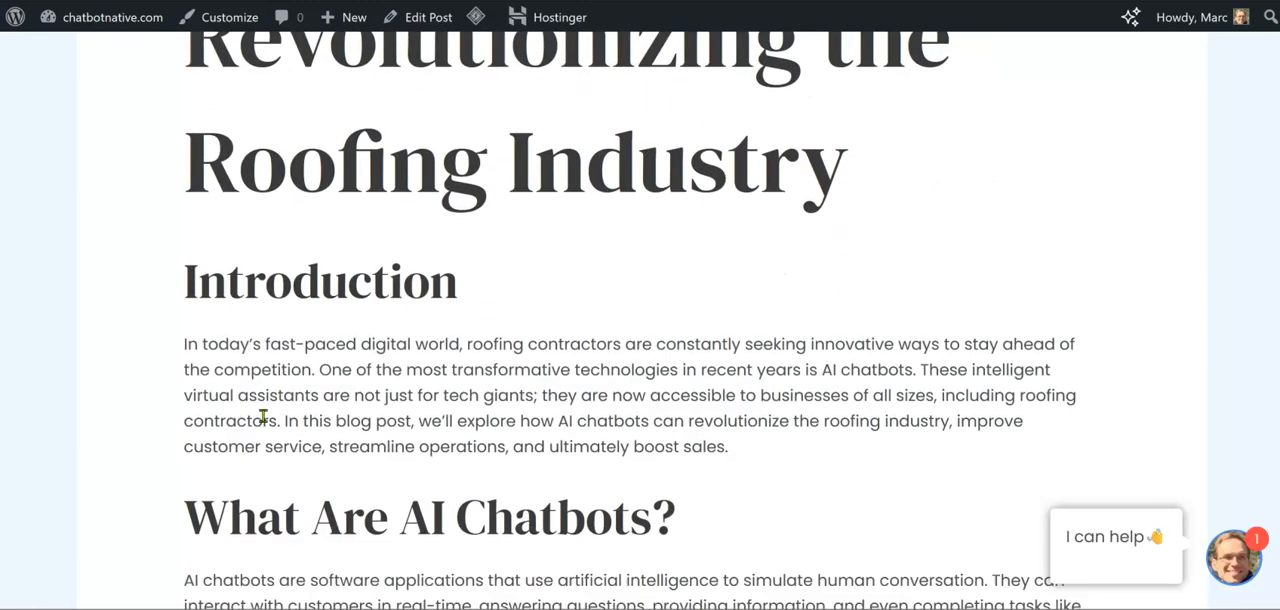
scroll(263, 416, "down", 15)
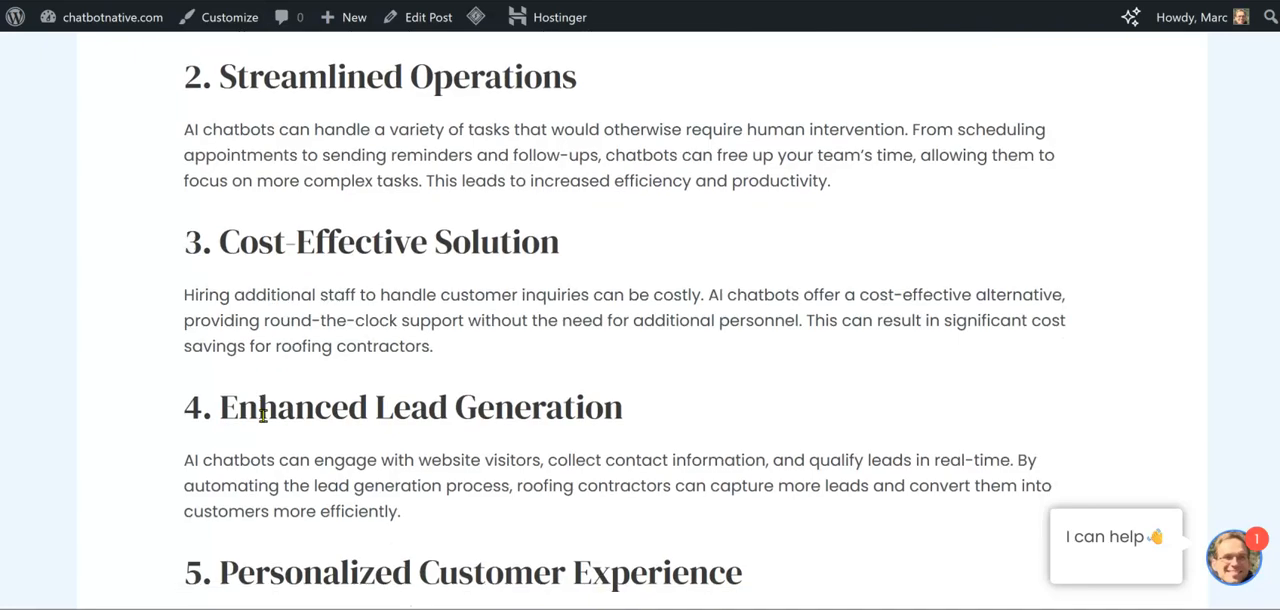
scroll(263, 416, "down", 6)
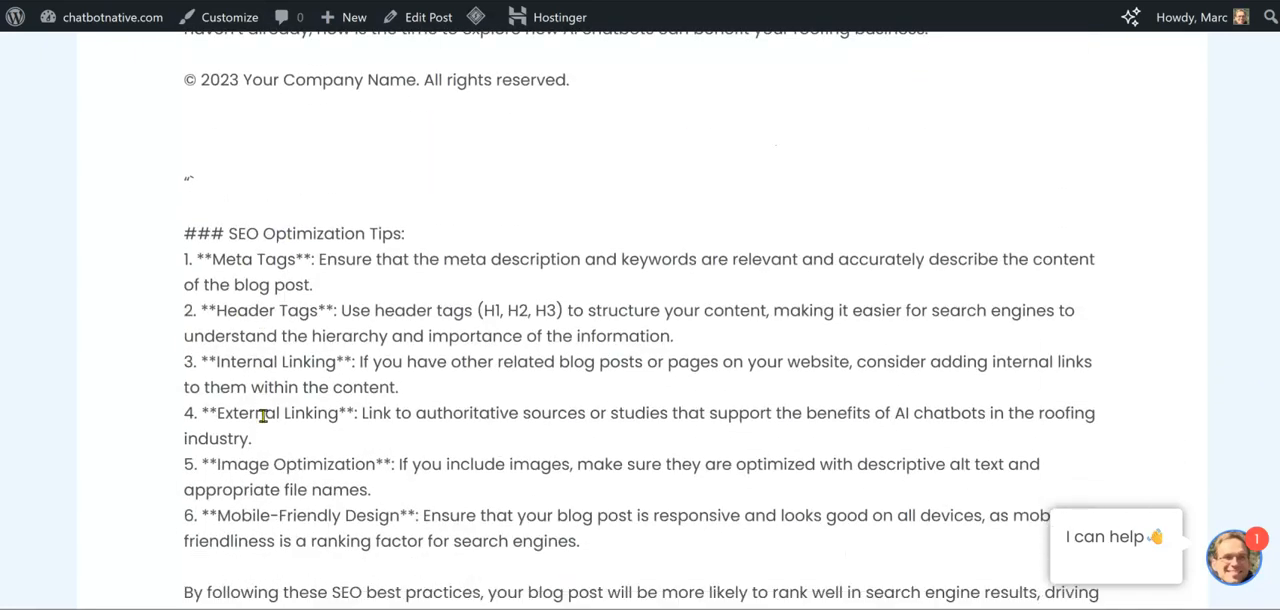
Re-read the previewed article's closing SEO Optimization Tips, footer line and implementation sections for text that does not belong in the post
scroll(265, 418, "down", 4)
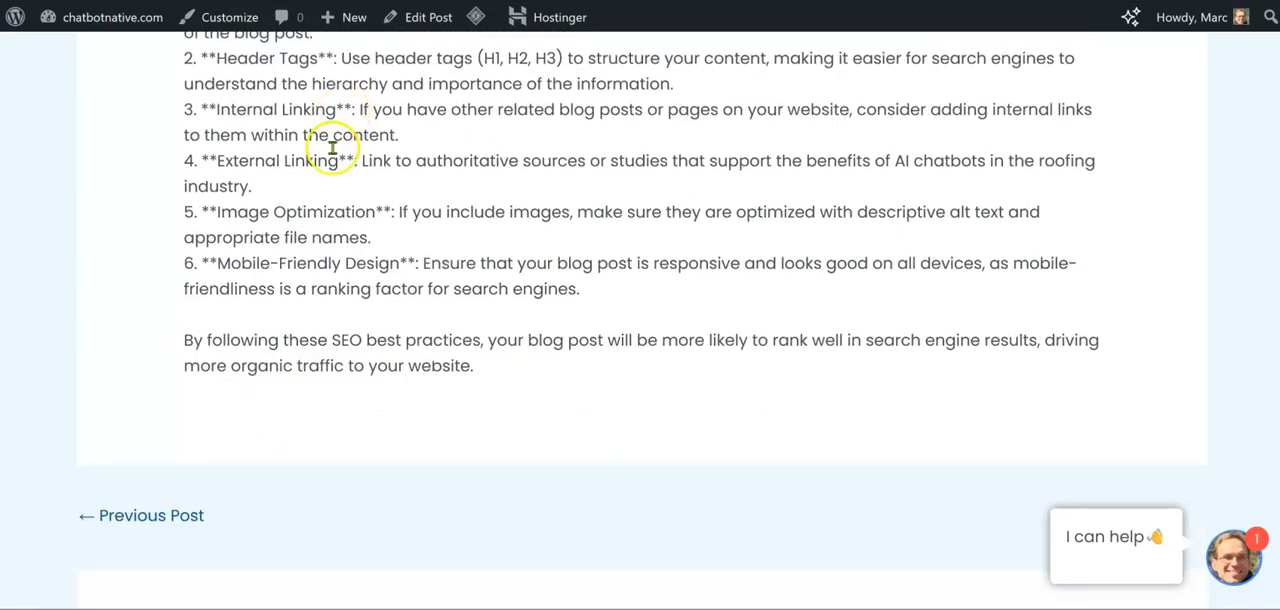
scroll(316, 220, "up", 3)
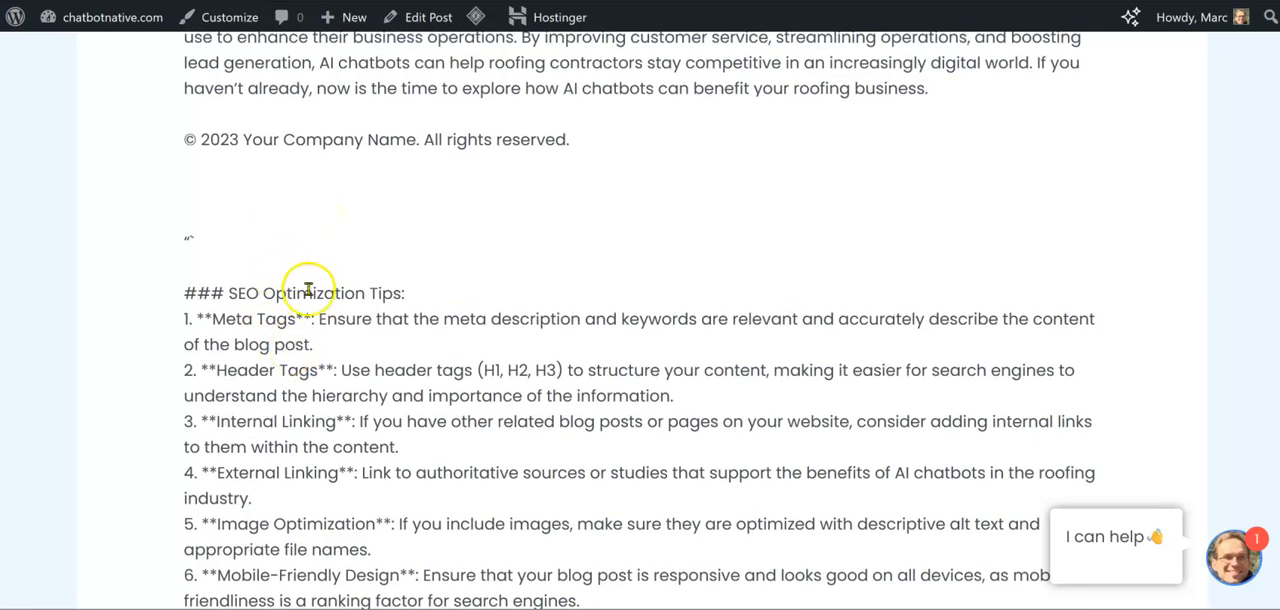
scroll(310, 300, "up", 1)
scroll(309, 306, "up", 1)
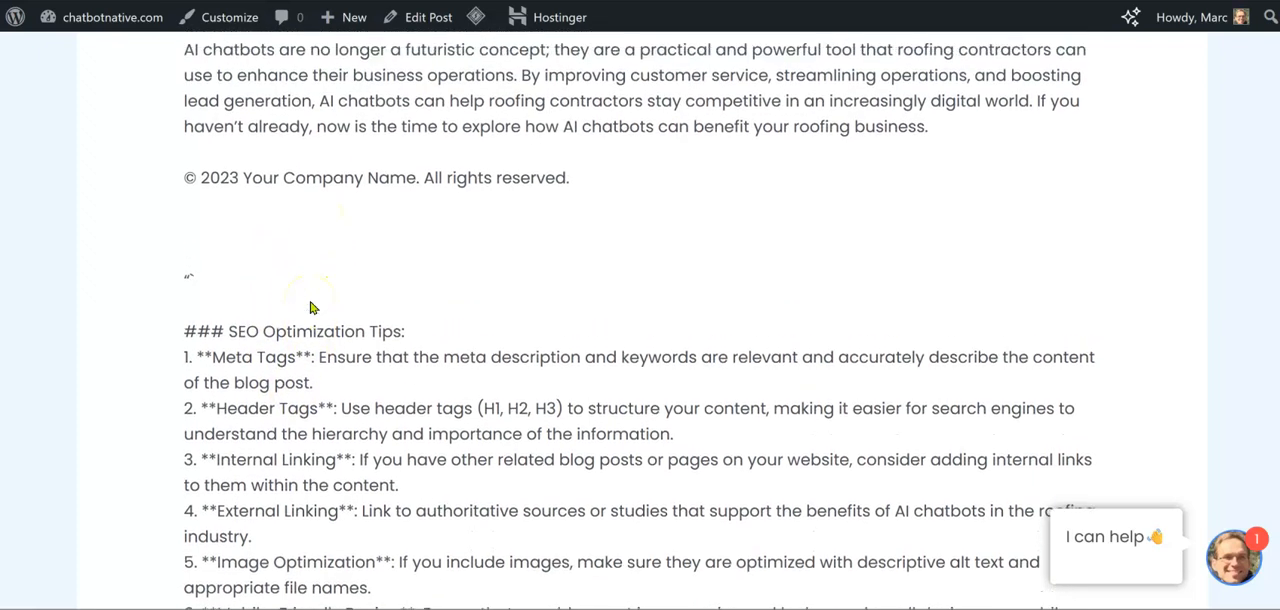
scroll(310, 306, "down", 2)
scroll(310, 308, "down", 2)
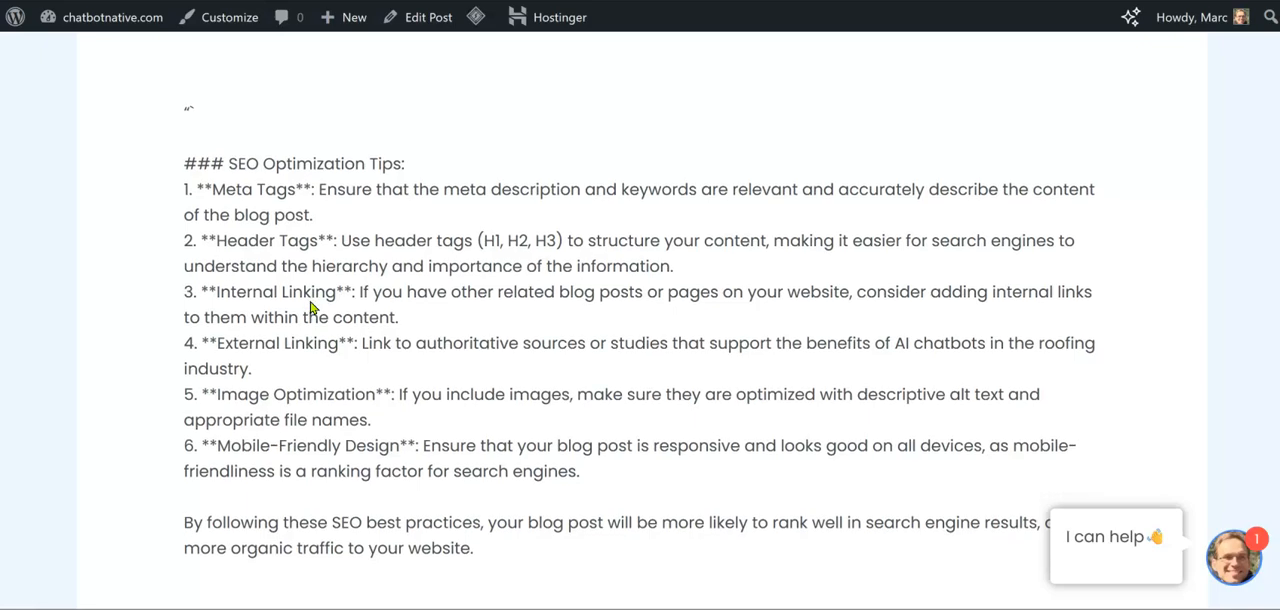
scroll(310, 302, "up", 20)
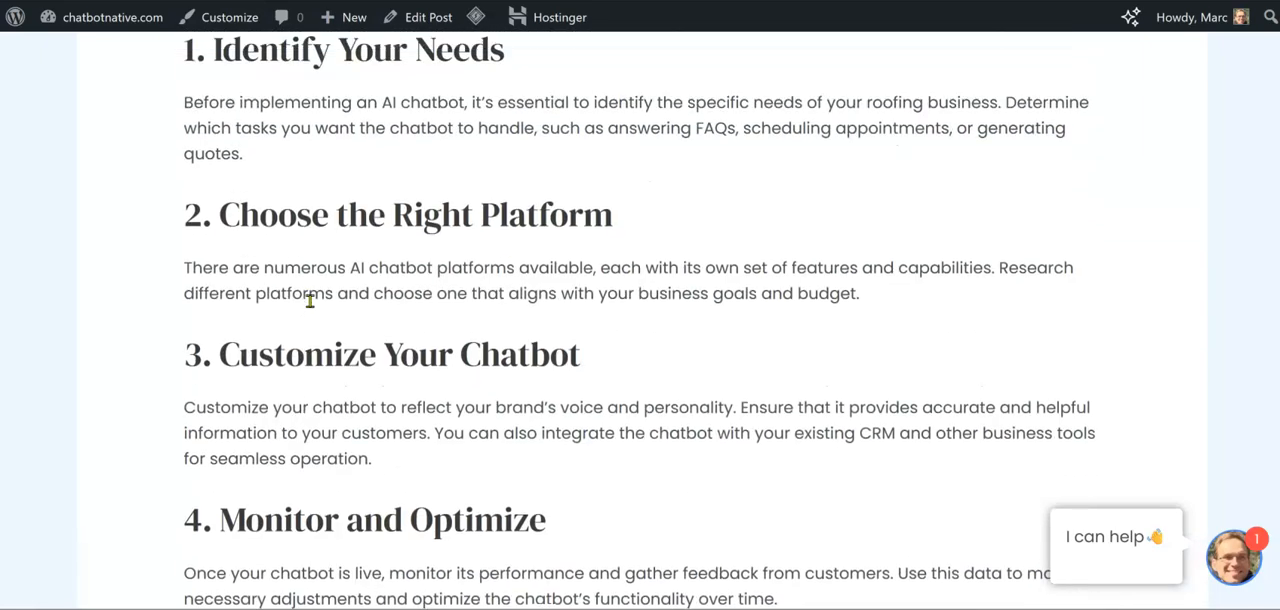
scroll(310, 302, "up", 10)
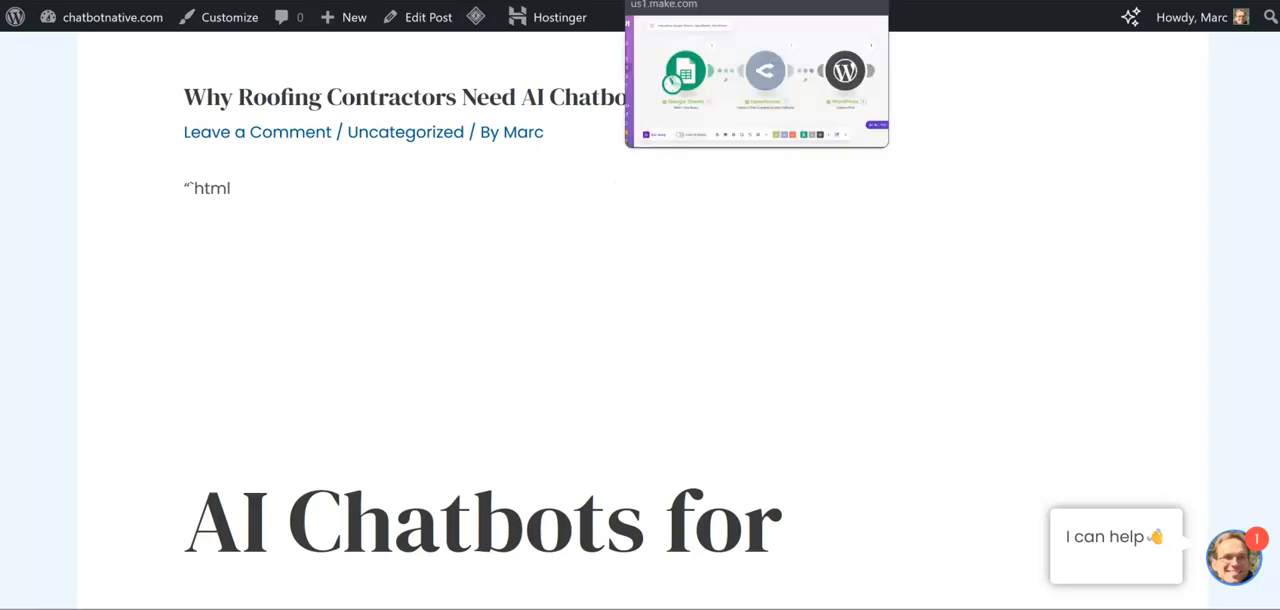
Switch to the Make scenario, open the OpenRouter module and clear the existing blog post prompt from message Item 1
left_click(690, 1)
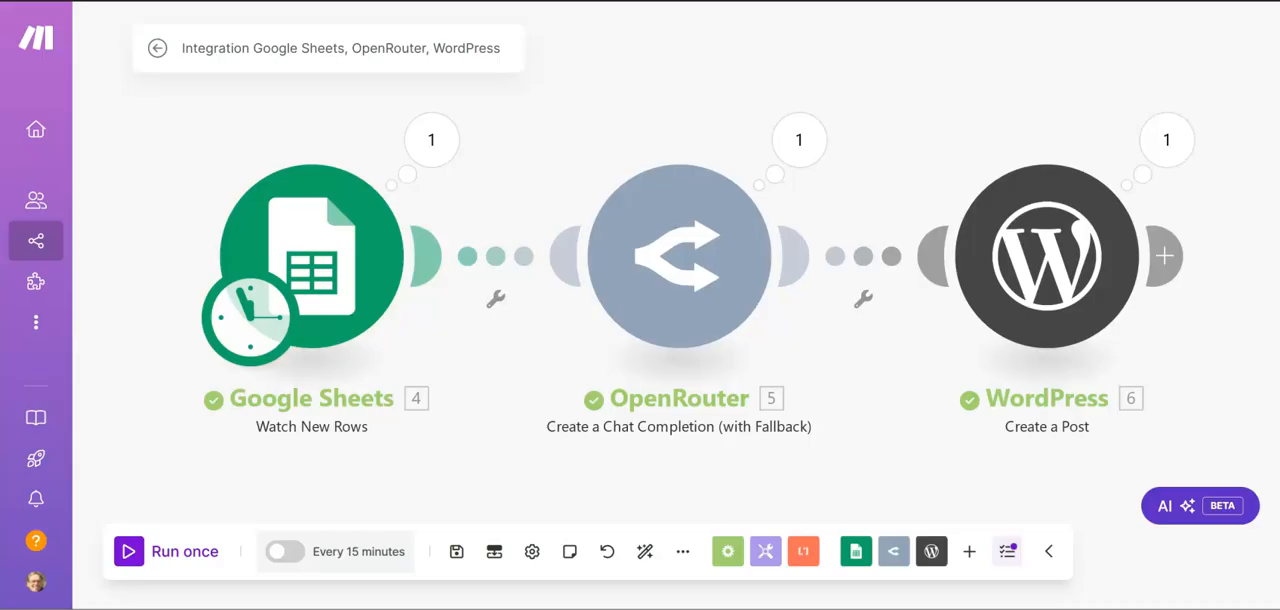
left_click(677, 246)
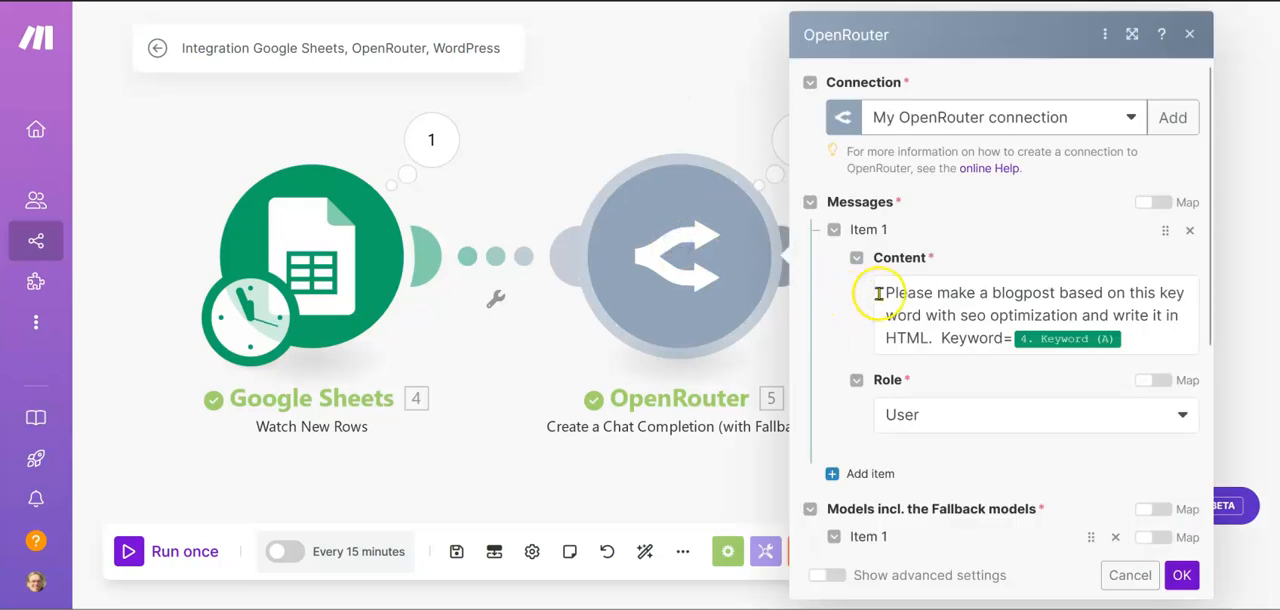
left_click_drag(889, 292, 1197, 398)
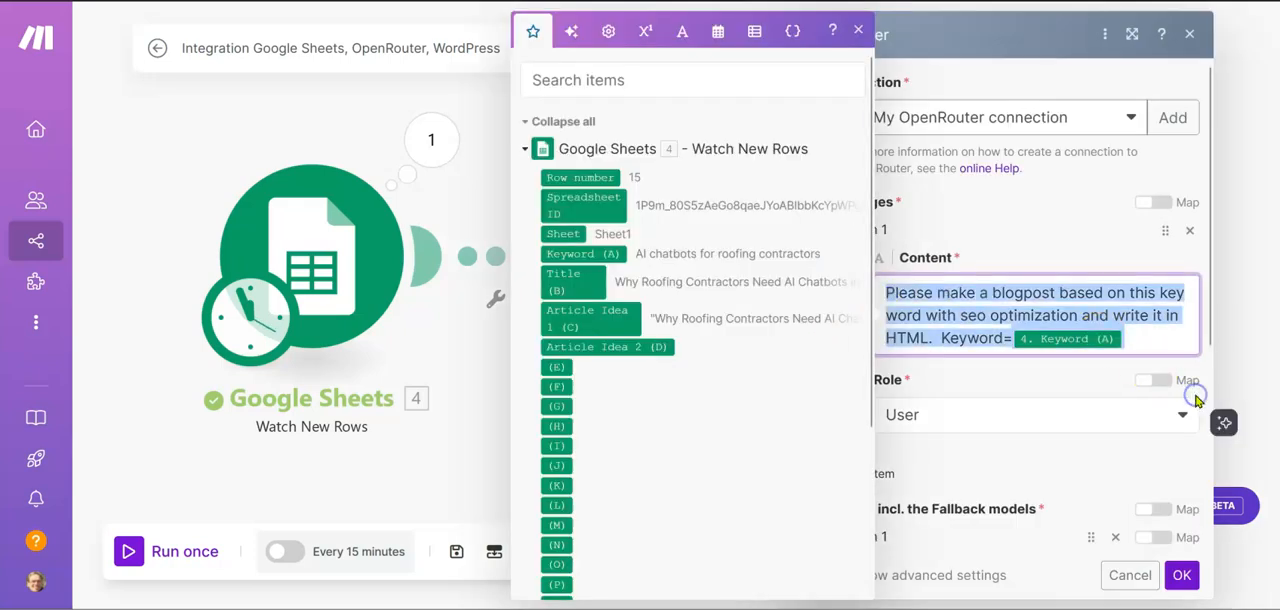
key("BackSpace")
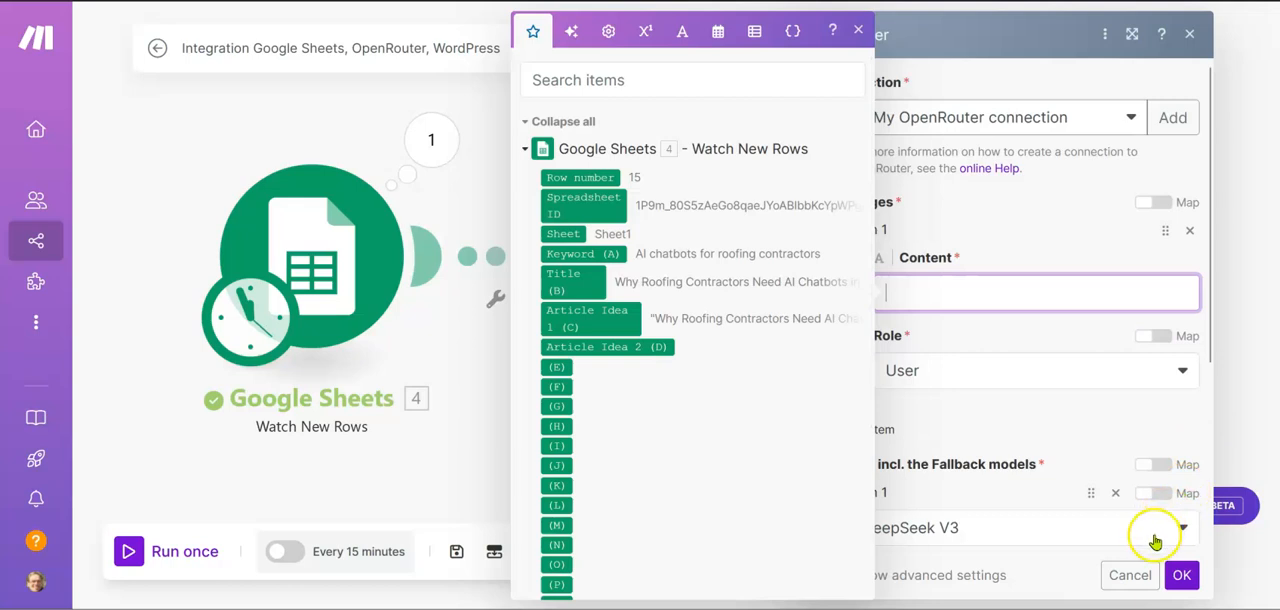
Copy the 1000-word article prompt, from "You are tasked with writing" to its end, from Google Docs into the OpenRouter message content
mouse_move(794, 606)
left_click(792, 545)
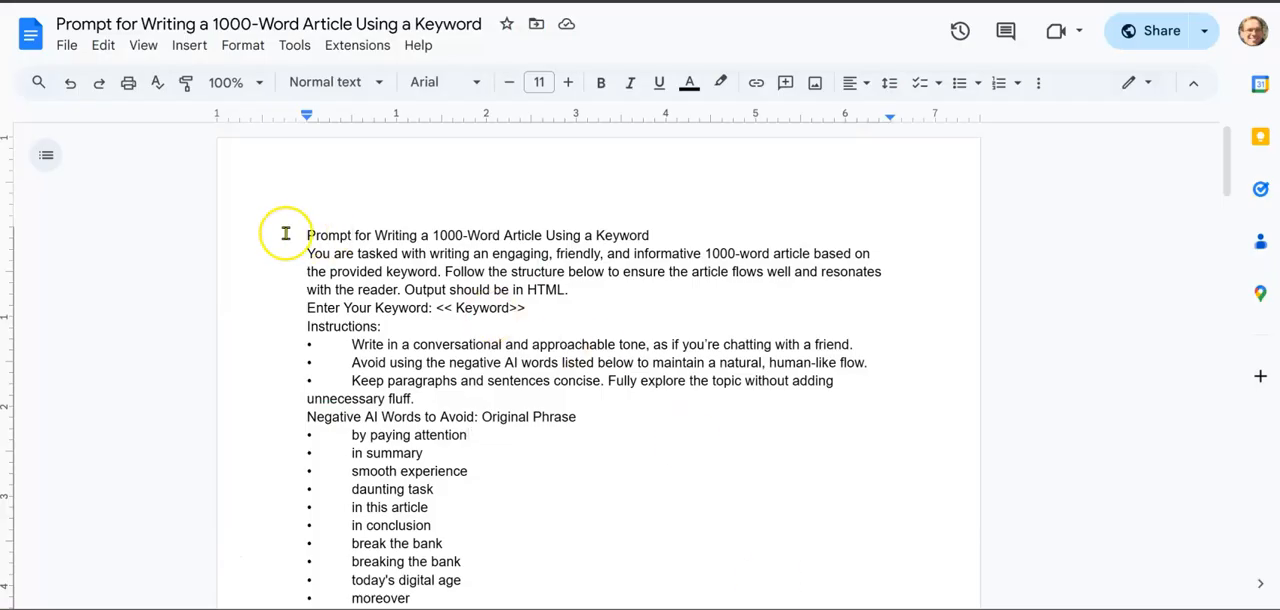
left_click_drag(305, 253, 581, 554)
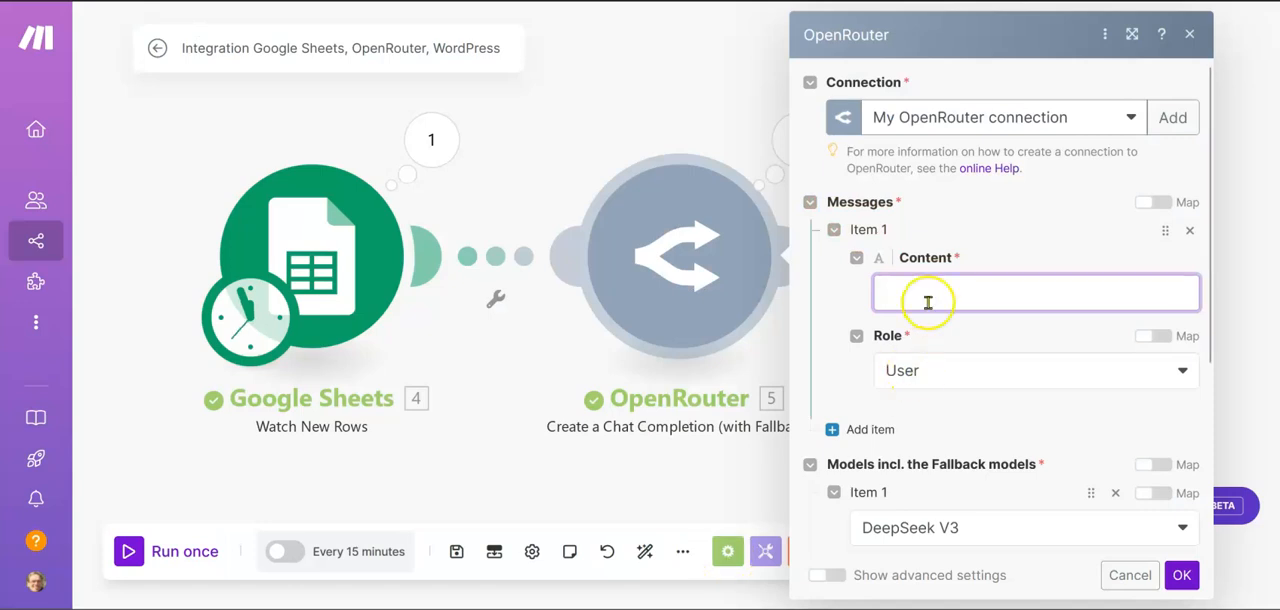
left_click(928, 300)
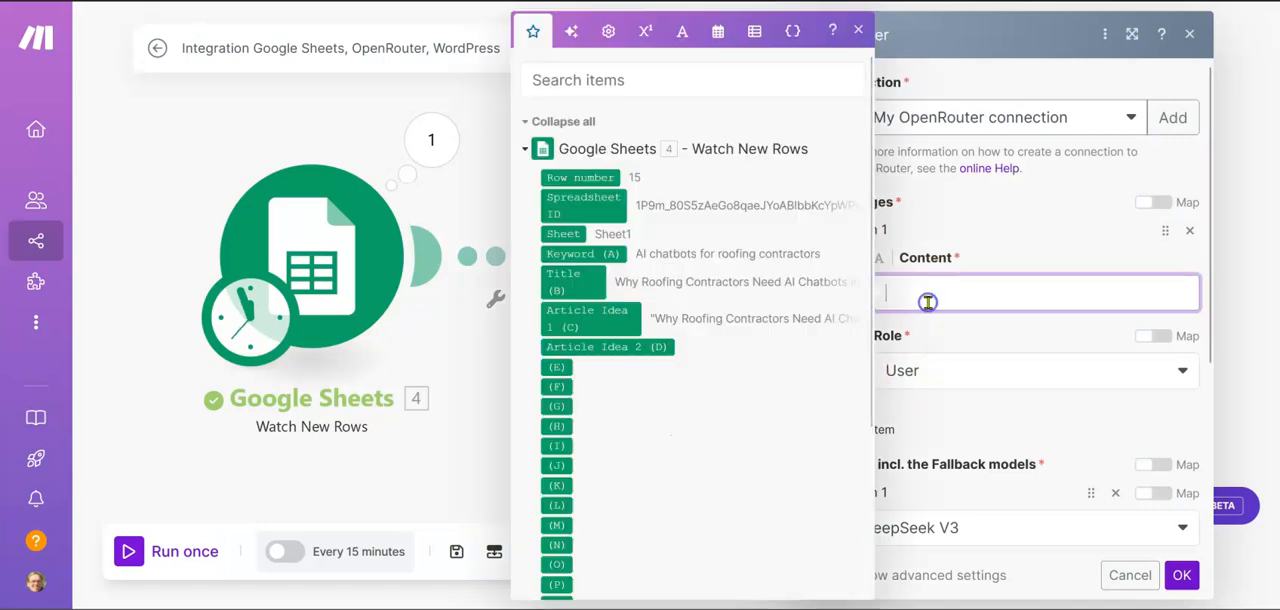
key("ctrl+v")
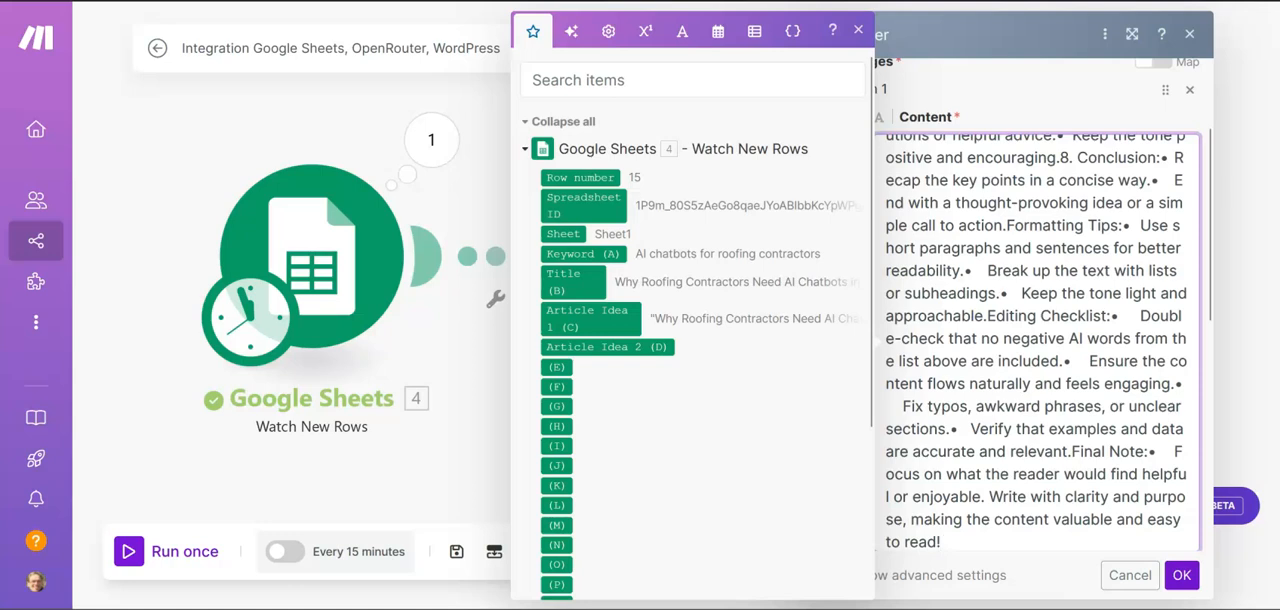
Replace the "<< Keyword>>" placeholder in the prompt with the Google Sheets Keyword (A) value, add a space after "HTML.", and save the module
scroll(984, 262, "up", 15)
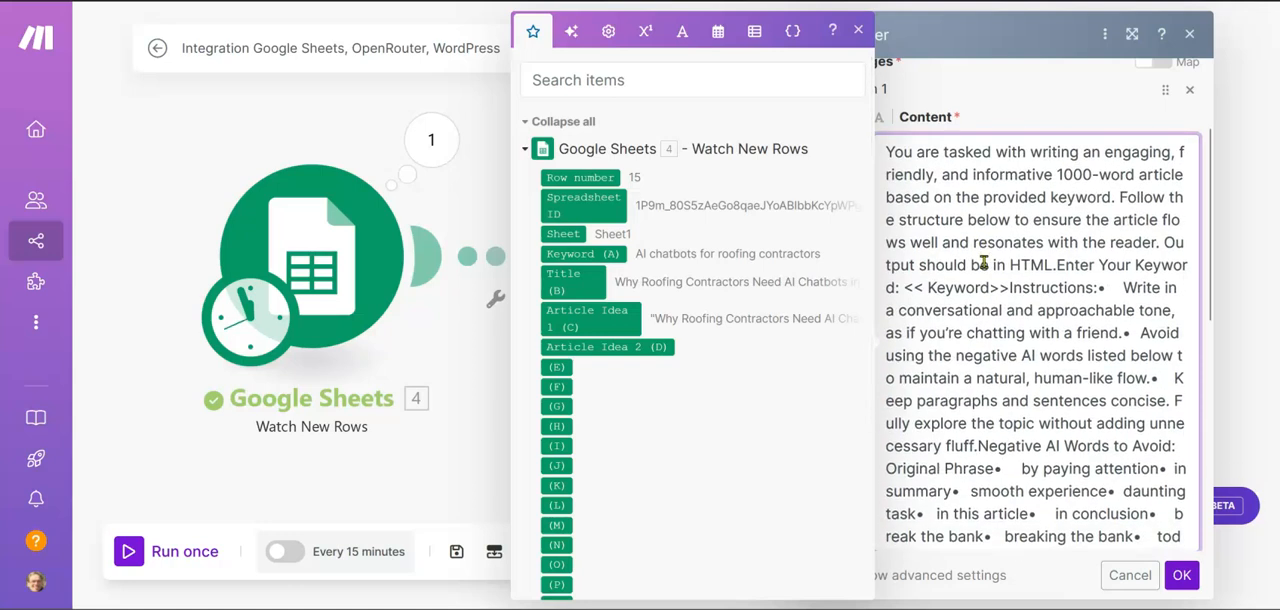
left_click(1056, 265)
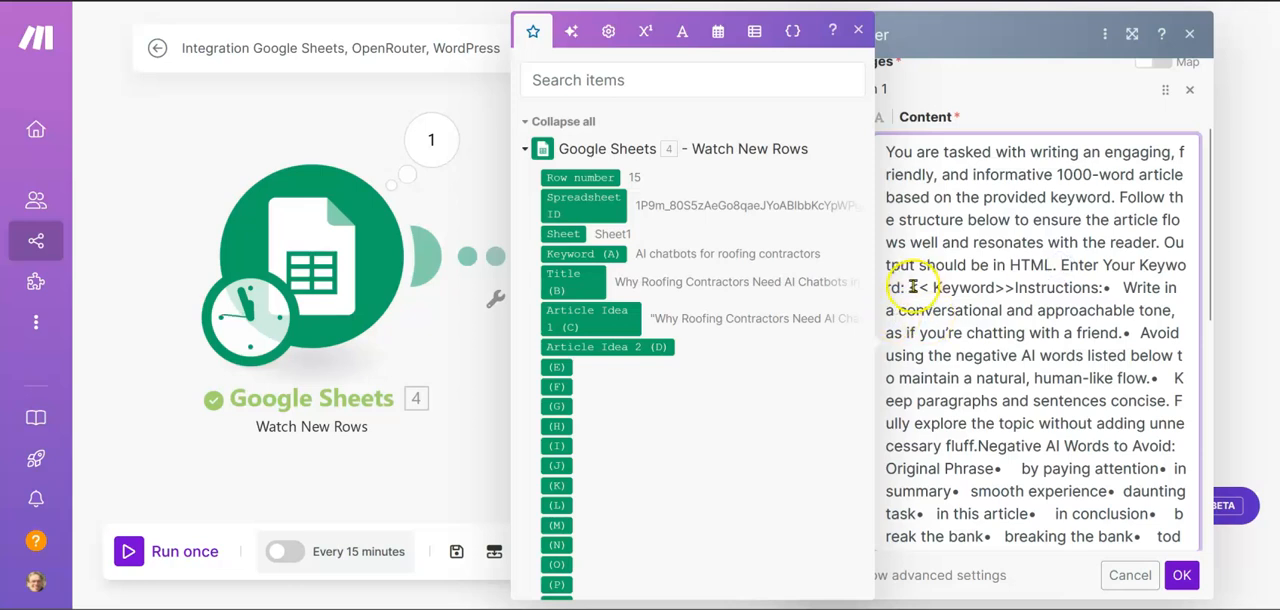
left_click_drag(913, 287, 1001, 288)
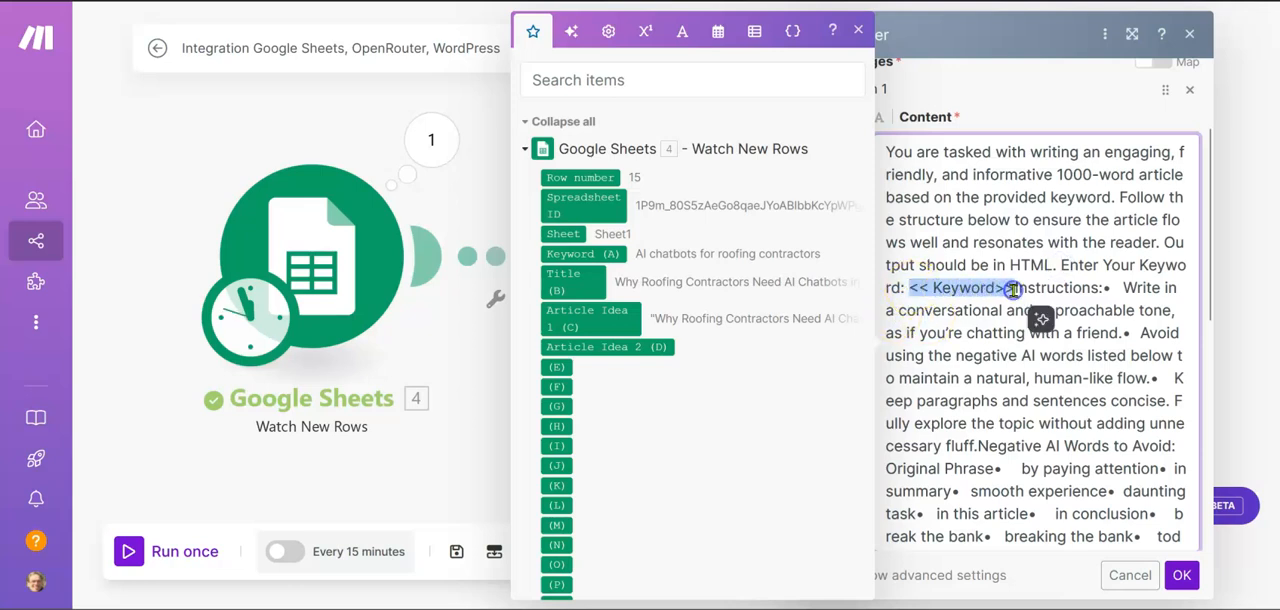
key("BackSpace")
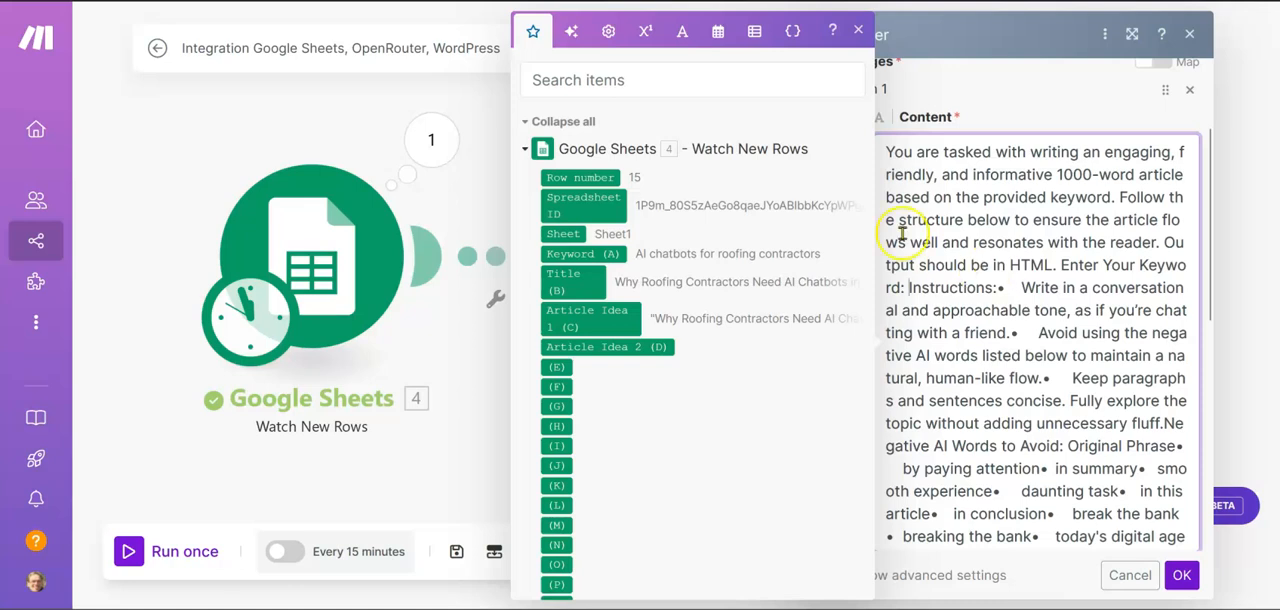
left_click(574, 254)
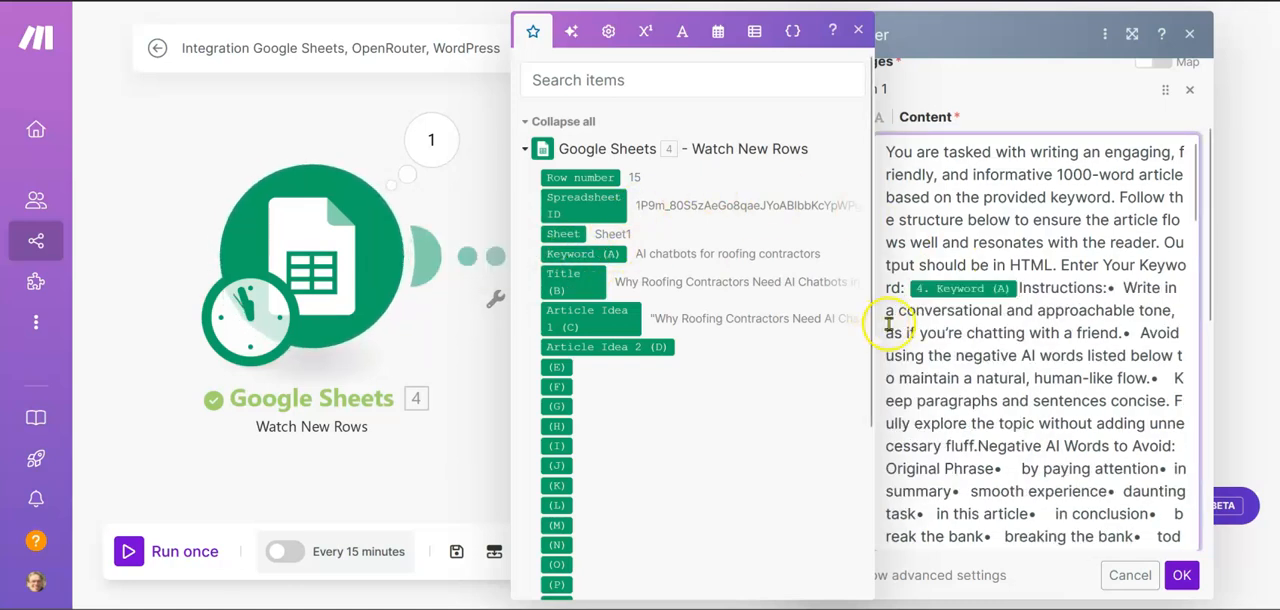
left_click(1182, 574)
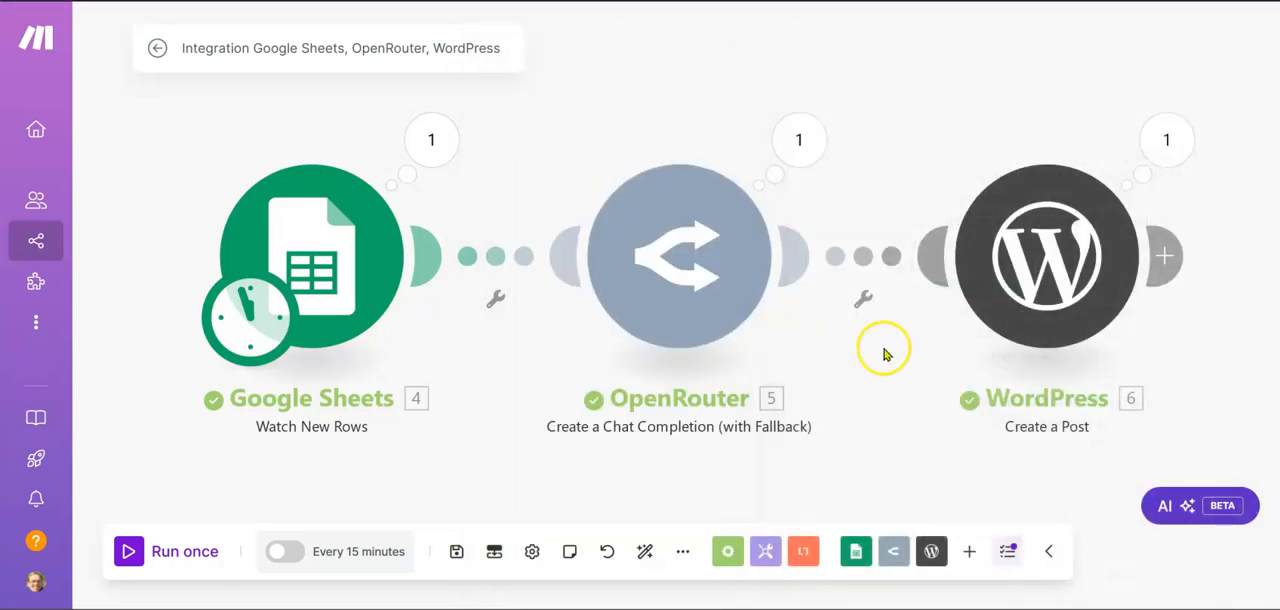
Manually set the Google Sheets trigger's starting point to row [15], "AI chatbots for roofing contractors", and run the scenario with the new prompt
right_click(284, 277)
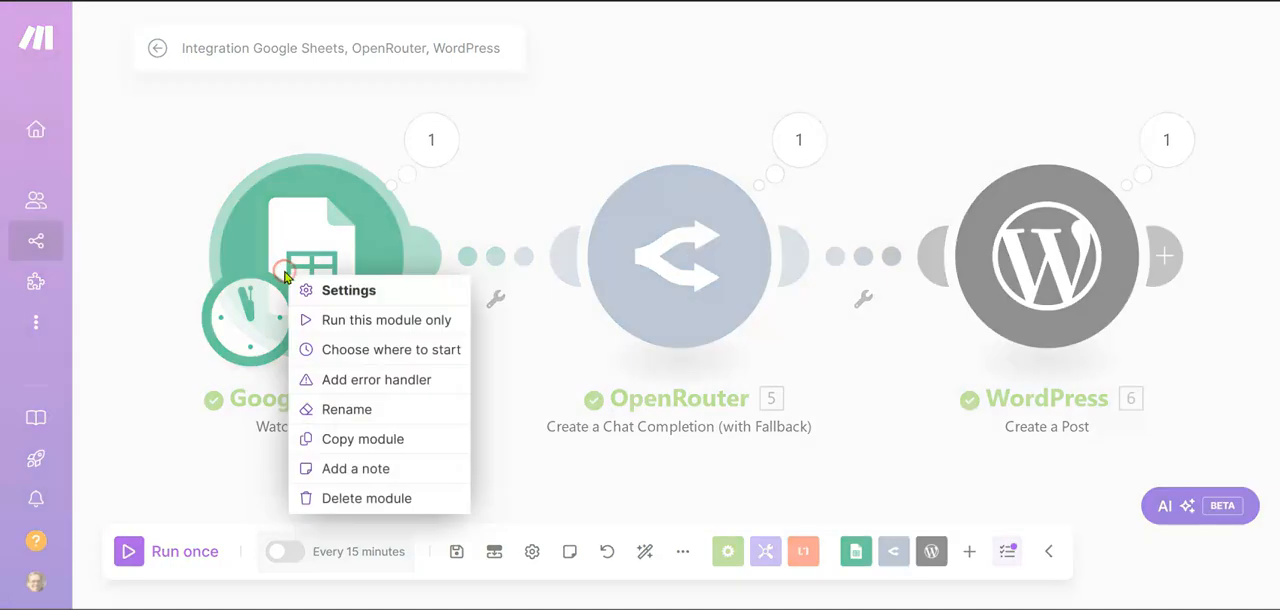
left_click(376, 352)
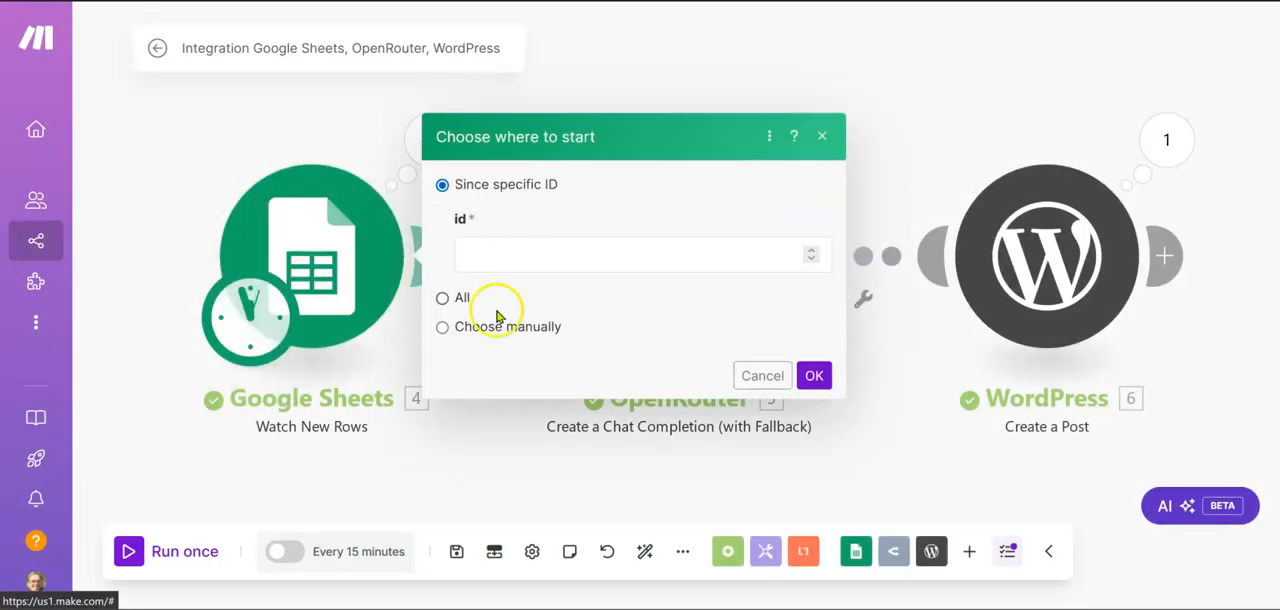
left_click(443, 327)
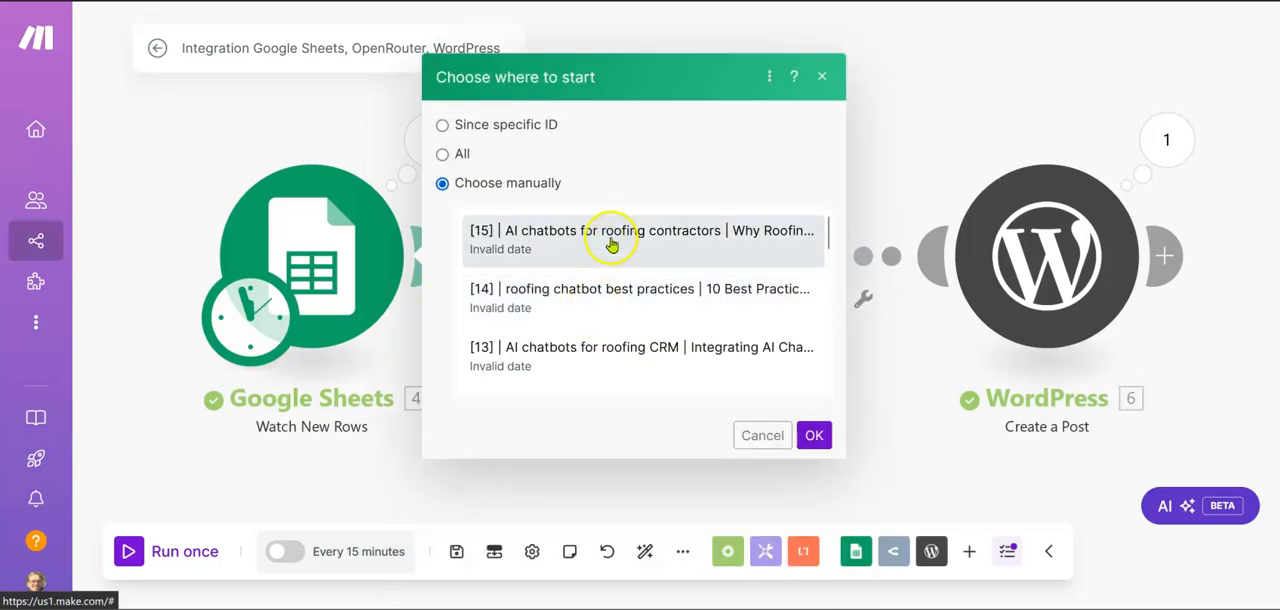
left_click(814, 435)
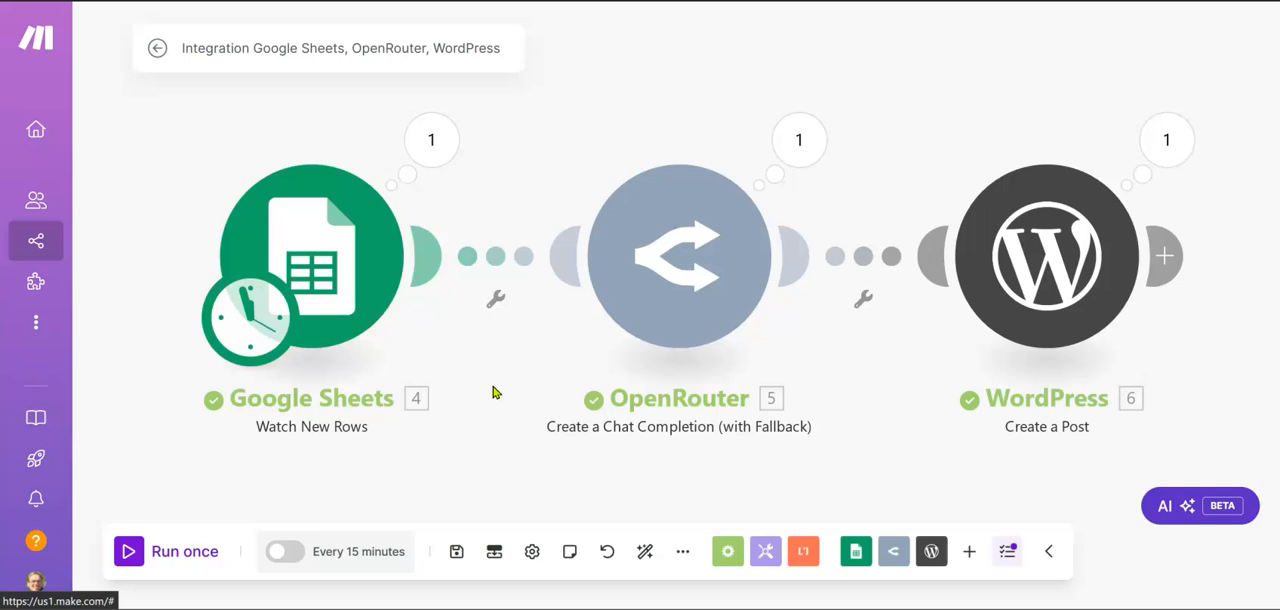
left_click(168, 558)
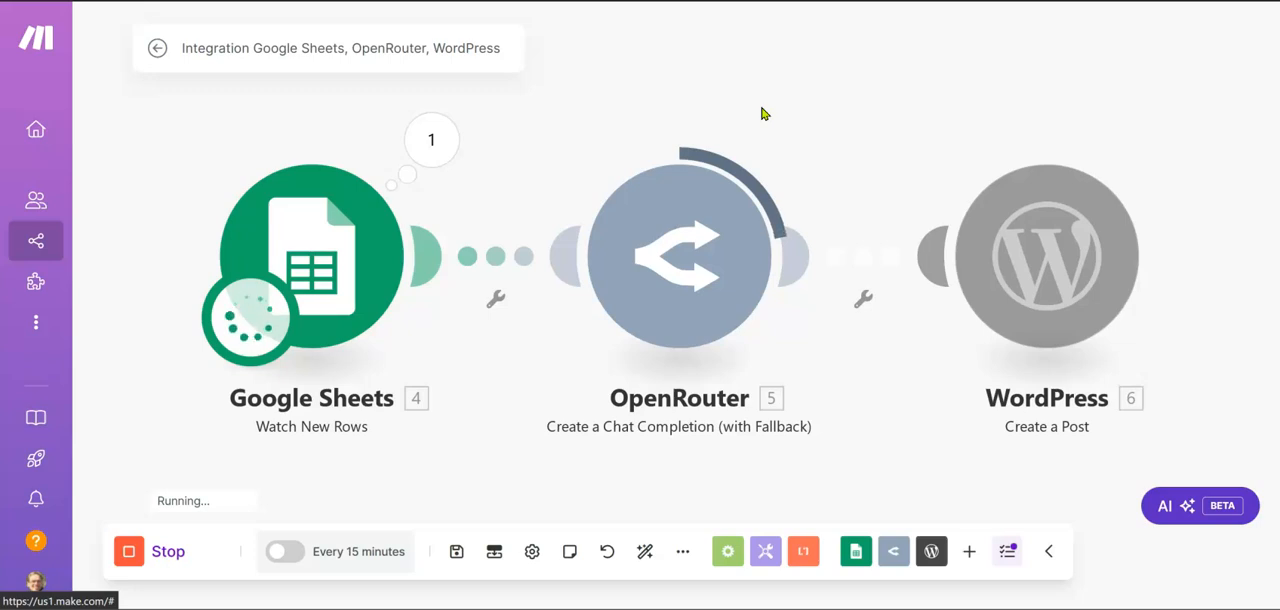
Look over the earlier roofing contractors article previews in WordPress while the scenario runs
left_click(891, 23)
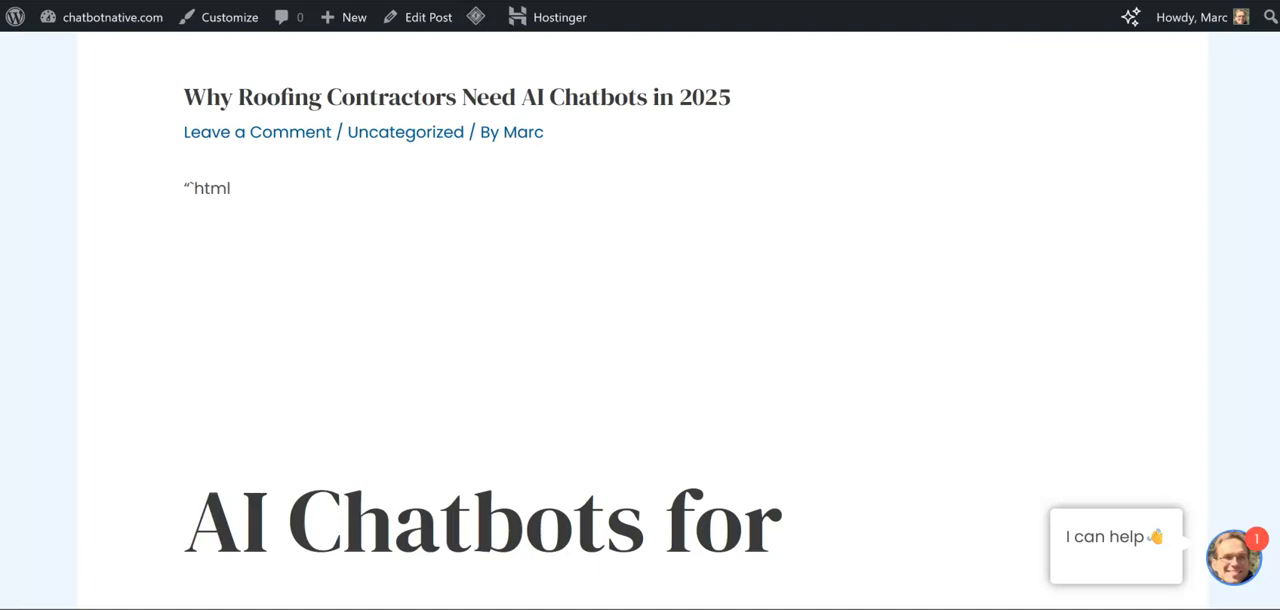
scroll(737, 358, "down", 9)
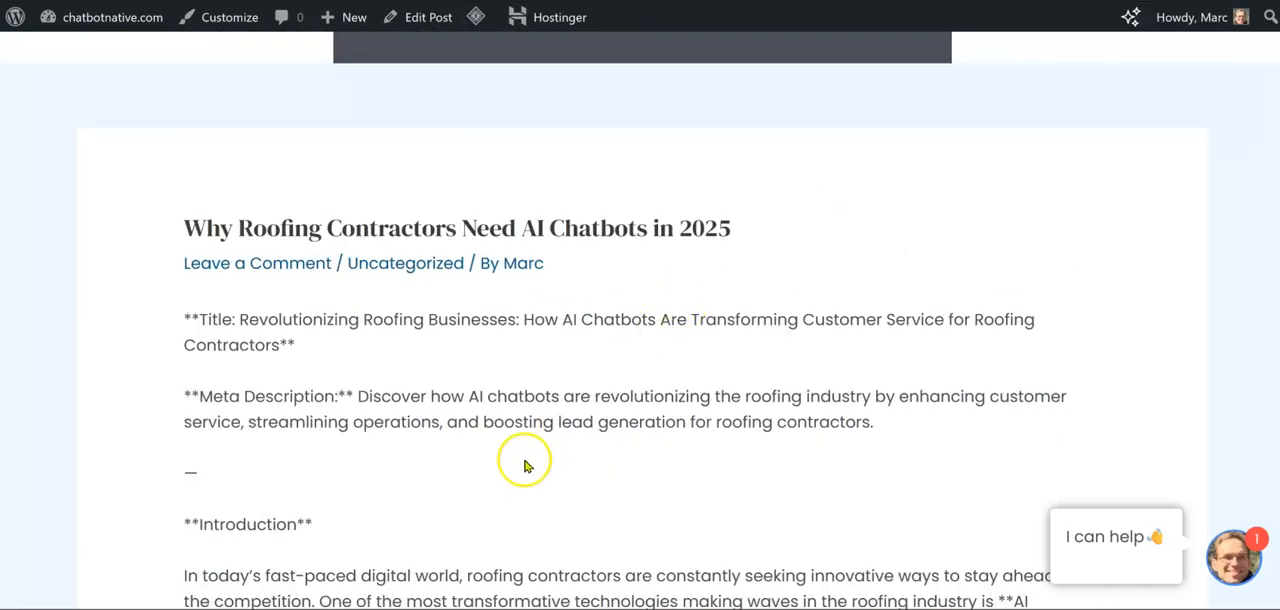
scroll(527, 466, "down", 3)
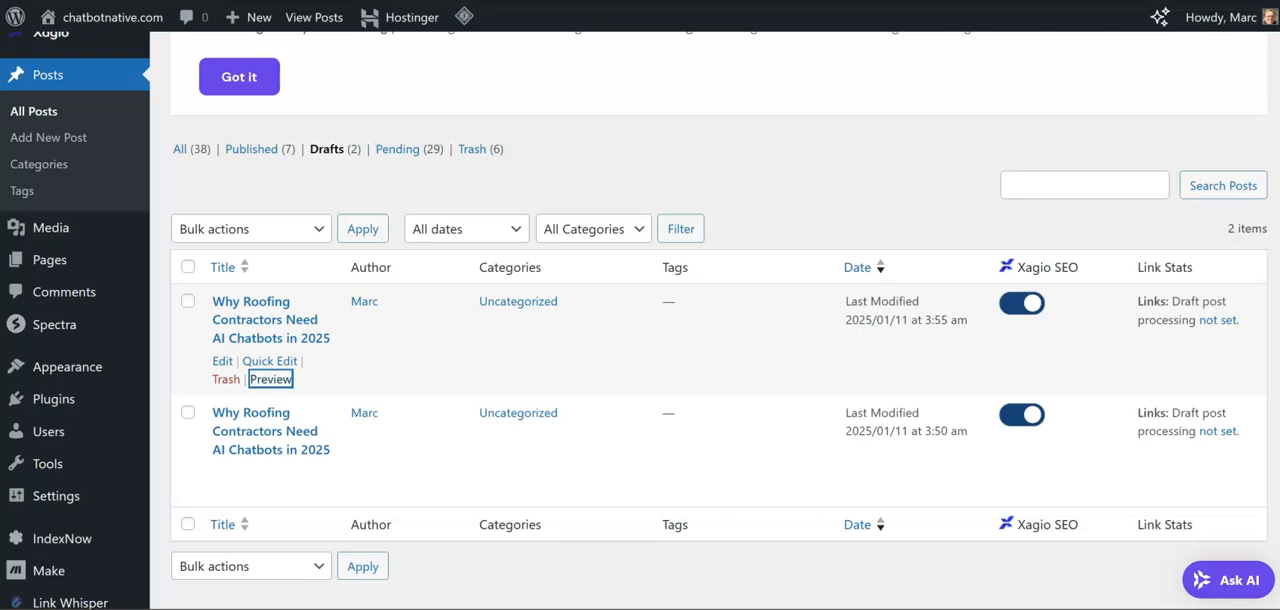
Reload the WordPress drafts list and preview the roofing contractors draft last modified at 3:57 am in a new tab
key("ctrl+l")
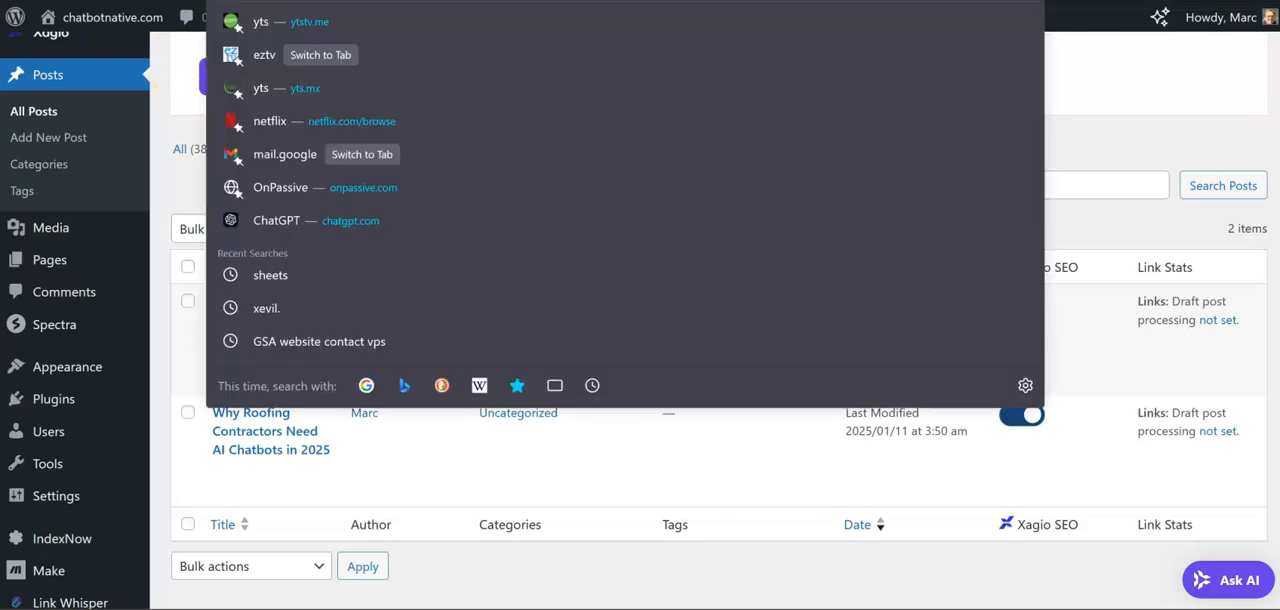
key("Return")
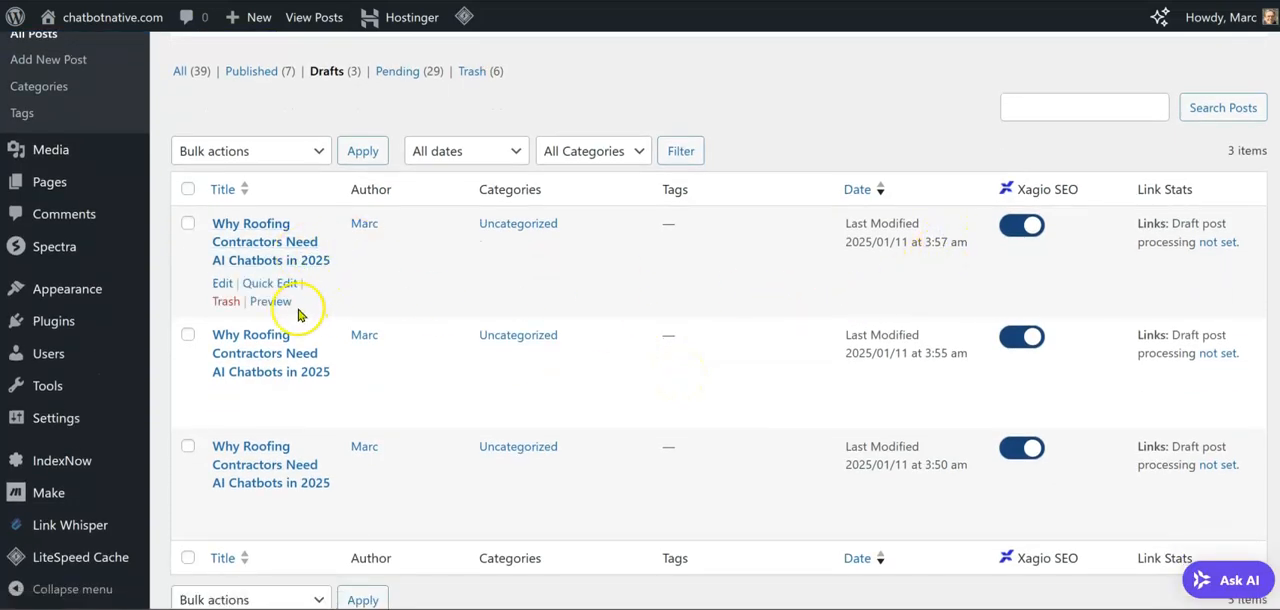
right_click(263, 311)
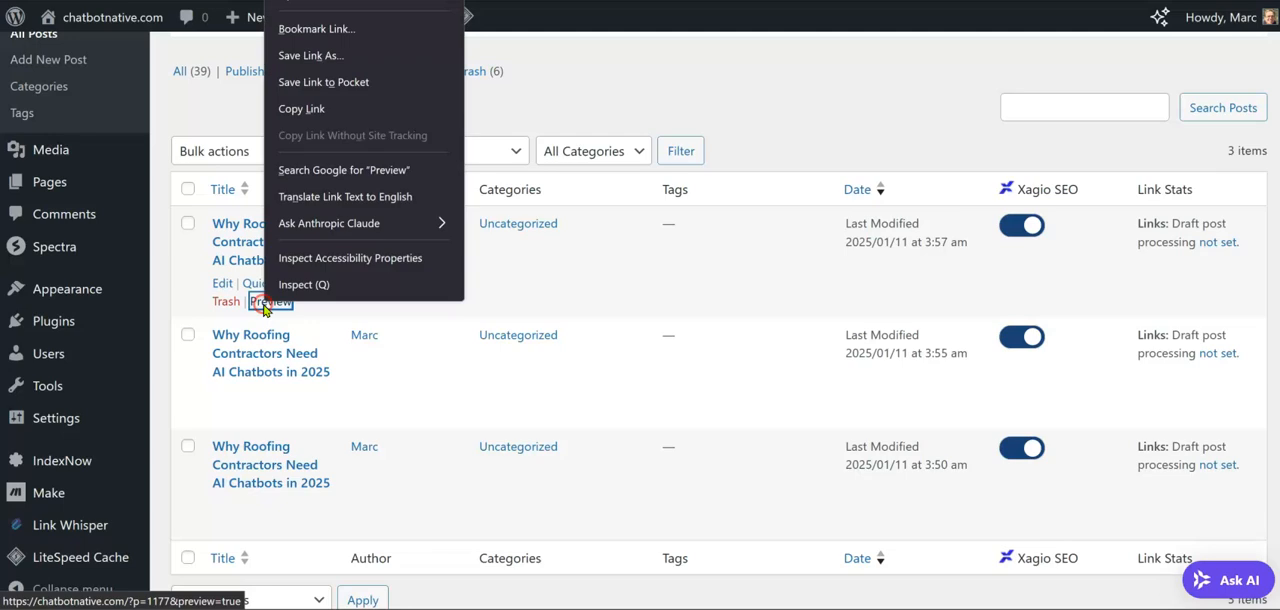
left_click(325, 0)
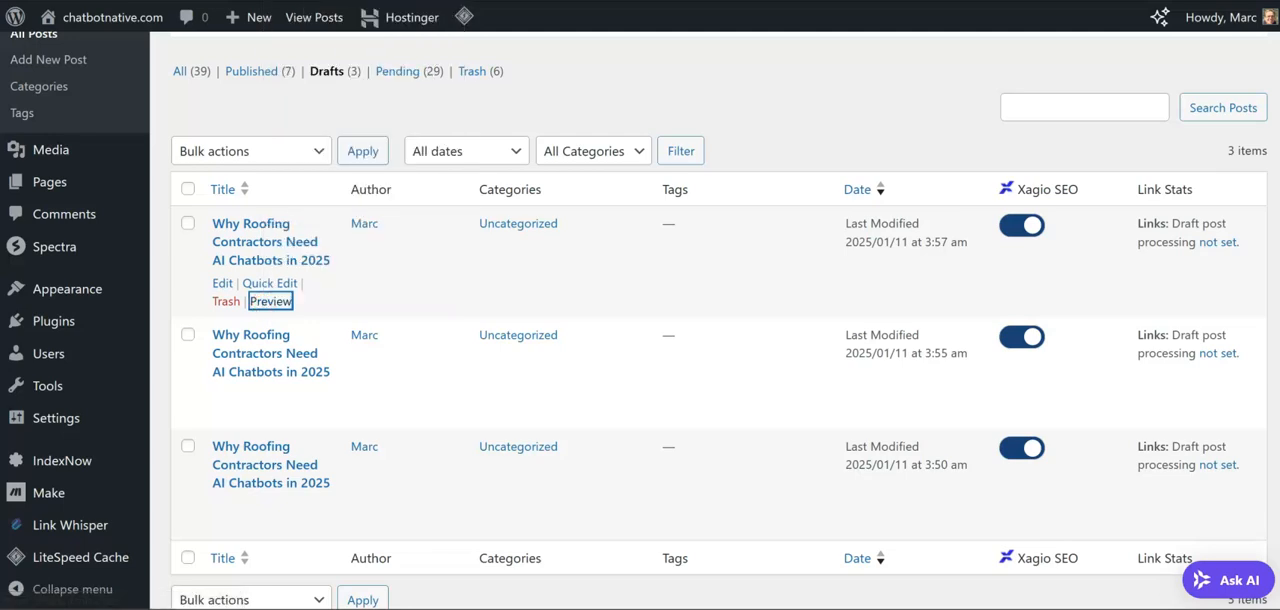
left_click(1000, 0)
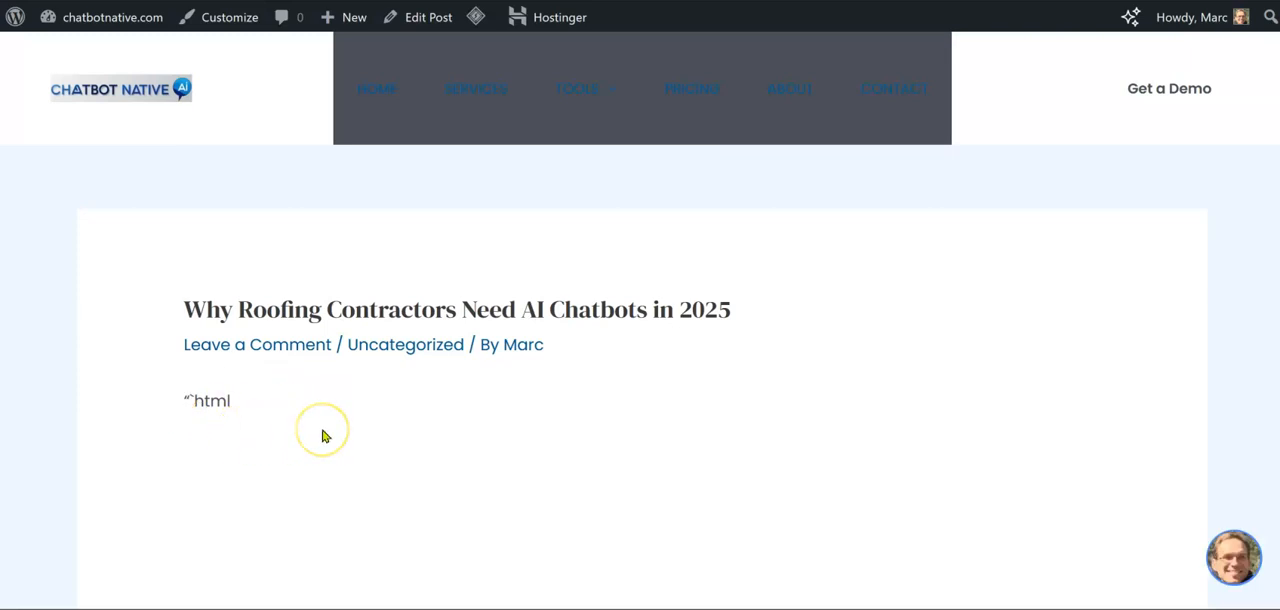
Examine the new preview's headings, body text, lists and conclusion for formatting and leftover markup, and return to the drafts list
scroll(322, 436, "down", 6)
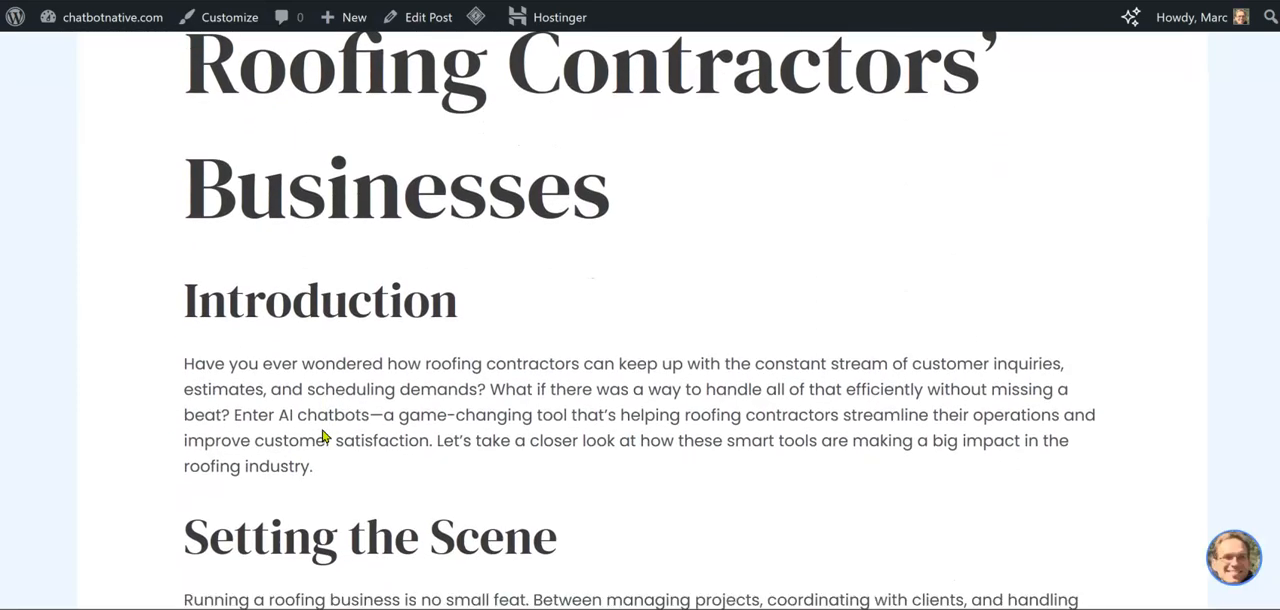
scroll(322, 436, "down", 1)
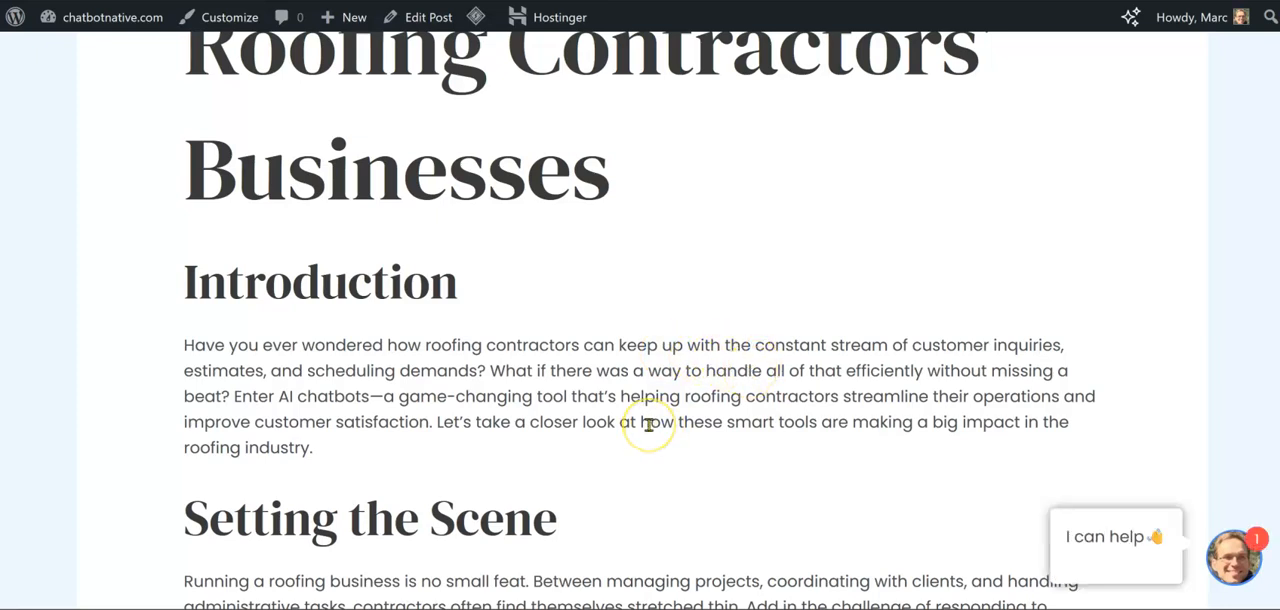
scroll(648, 424, "down", 1)
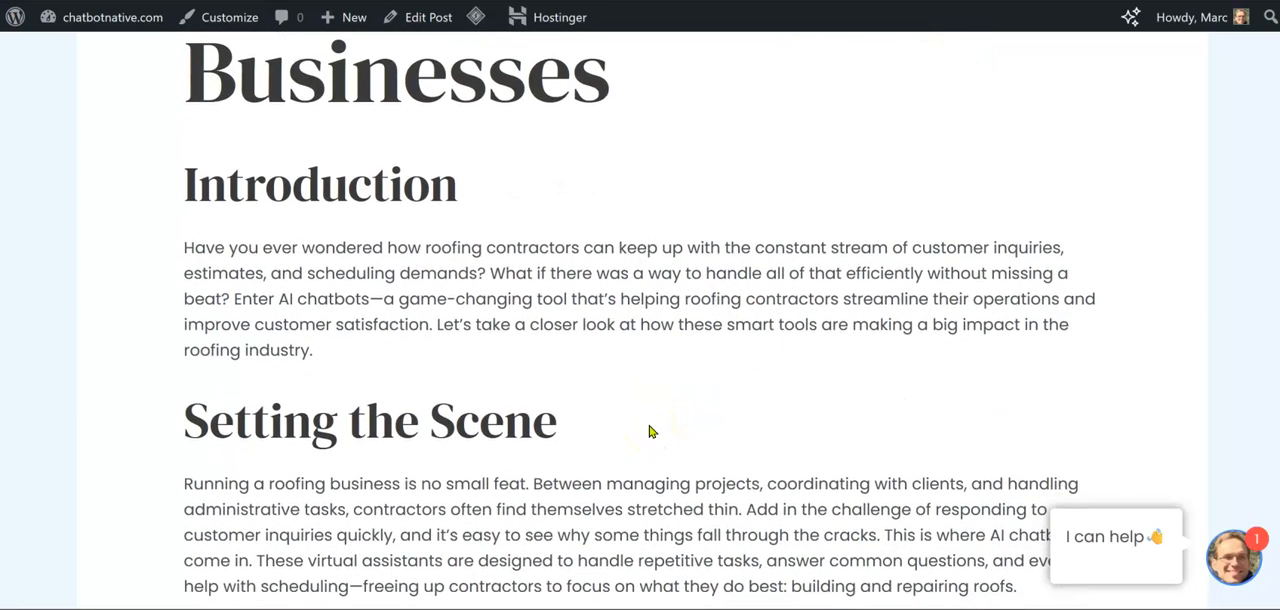
scroll(648, 430, "down", 3)
scroll(648, 428, "down", 4)
scroll(648, 431, "down", 2)
scroll(648, 431, "down", 5)
scroll(648, 428, "down", 4)
scroll(648, 431, "down", 2)
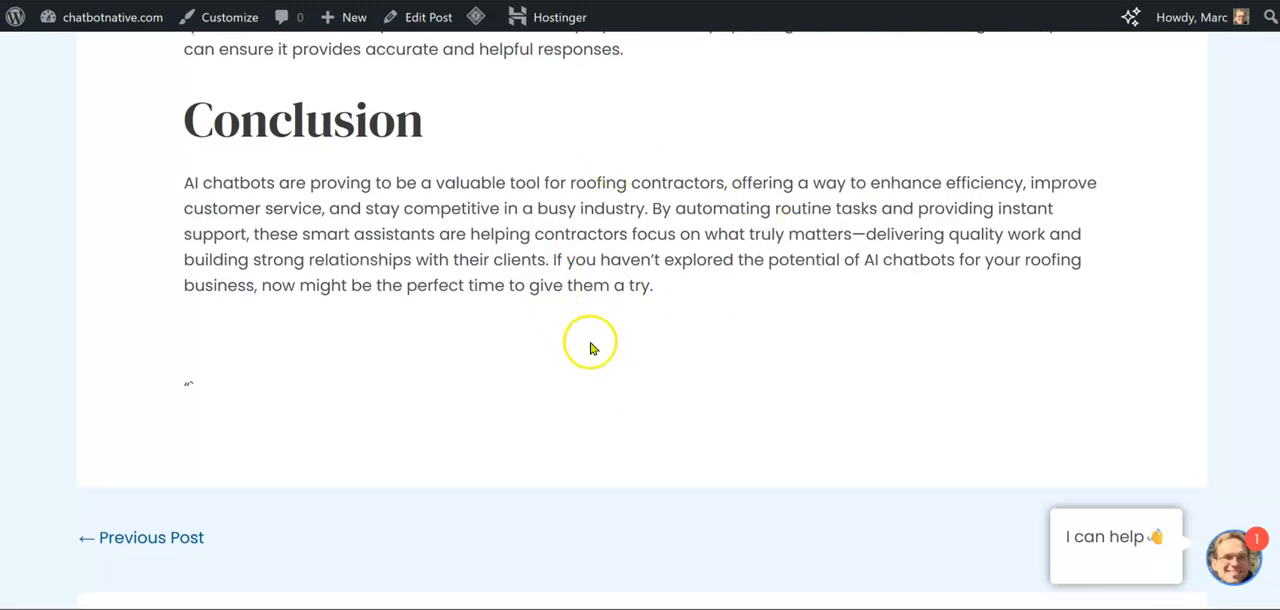
scroll(593, 347, "up", 20)
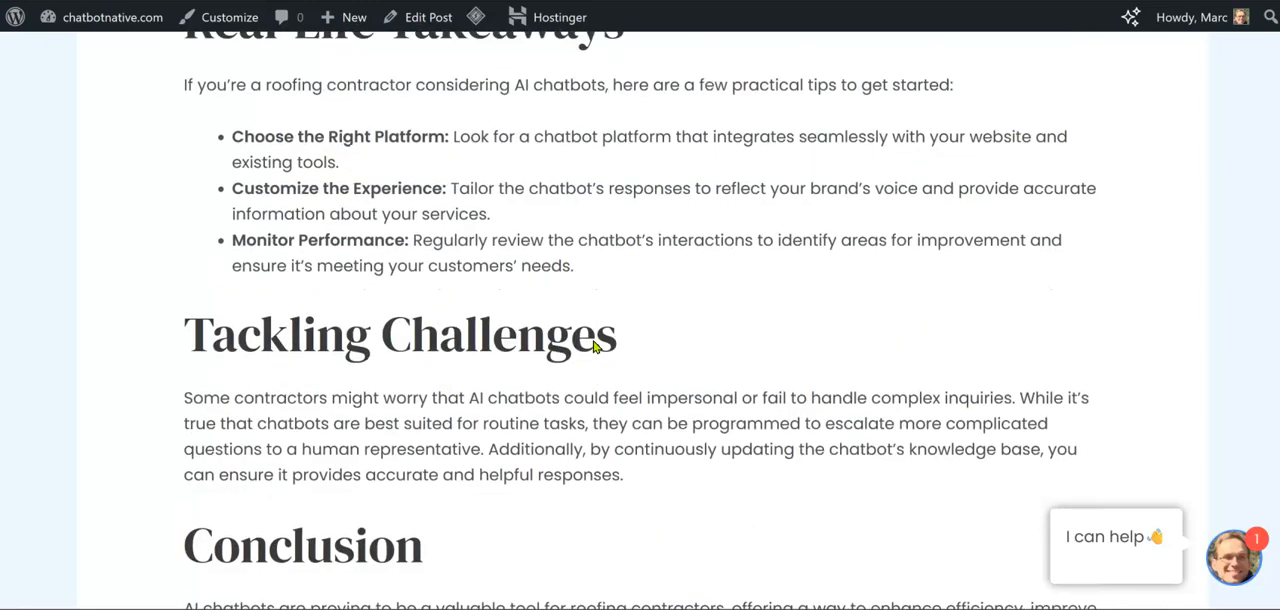
scroll(593, 347, "up", 3)
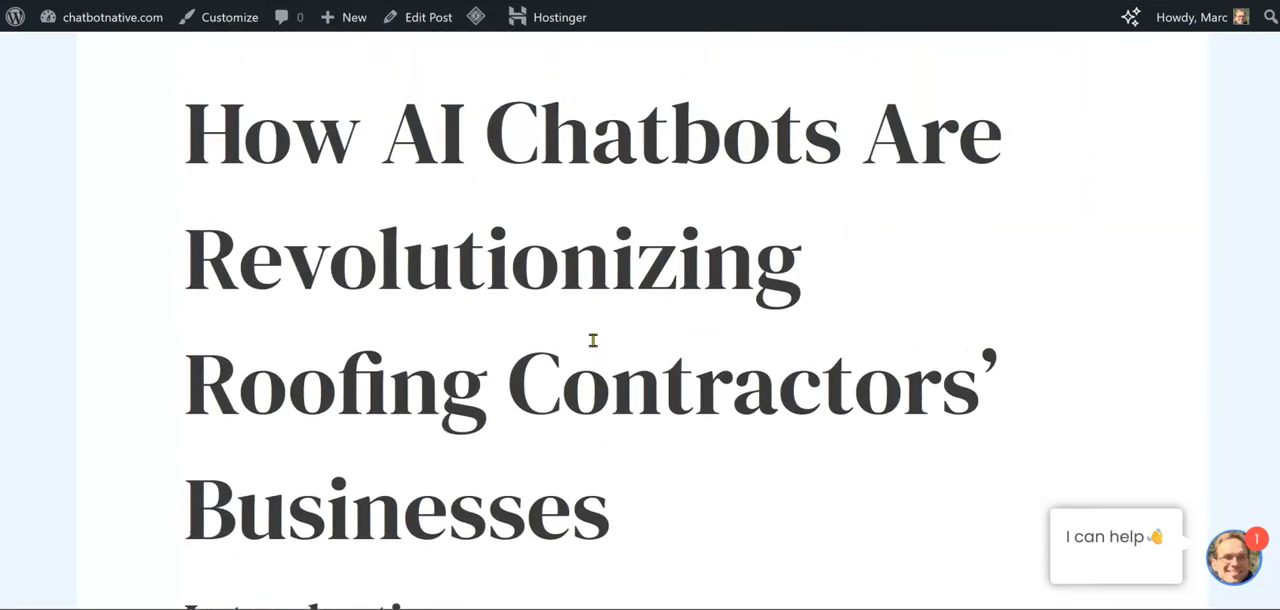
left_click(940, 1)
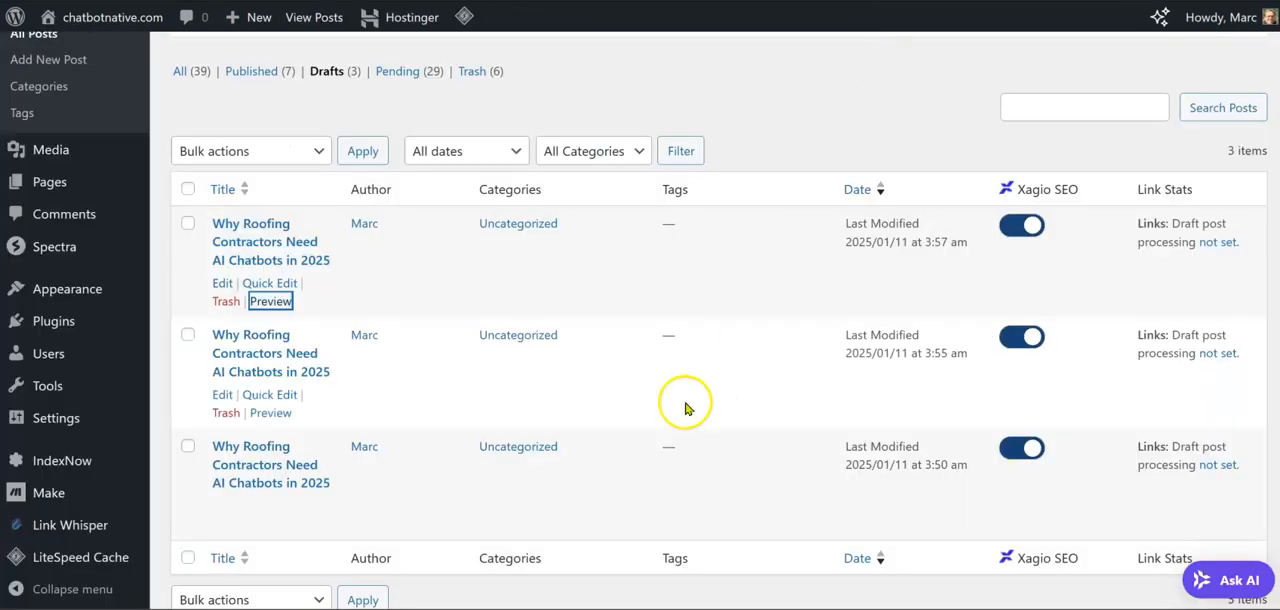